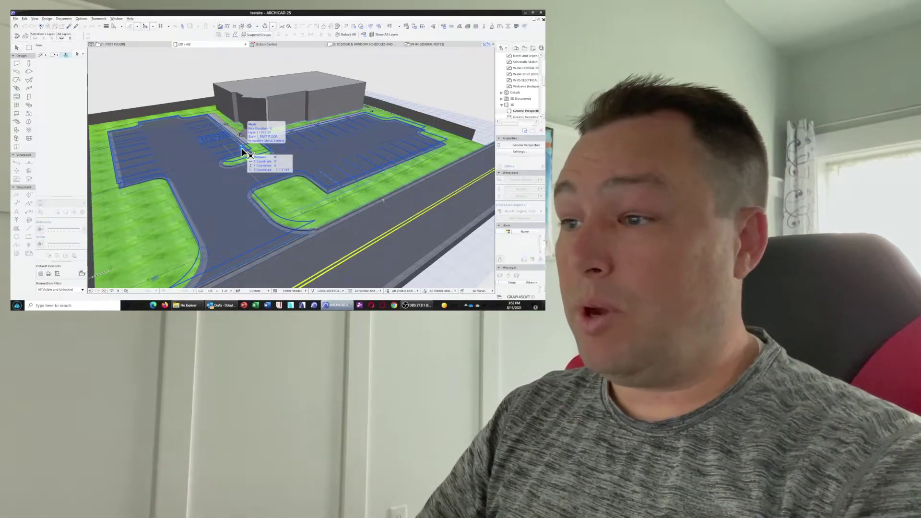
Examine the finished parking lot model in 3D from several angles, including the grass areas and surrounding site mesh
{"action": "key", "text": "Escape"}
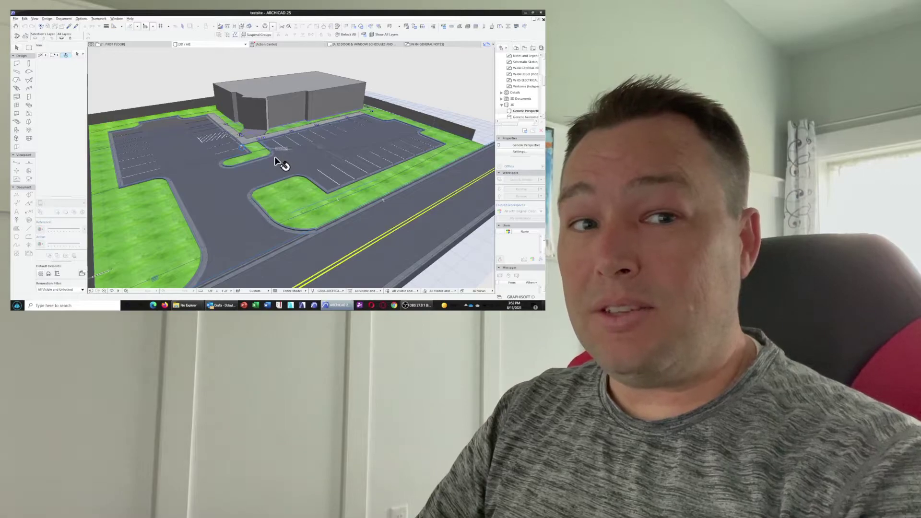
{"action": "mouse_move", "coordinate": [278, 163]}
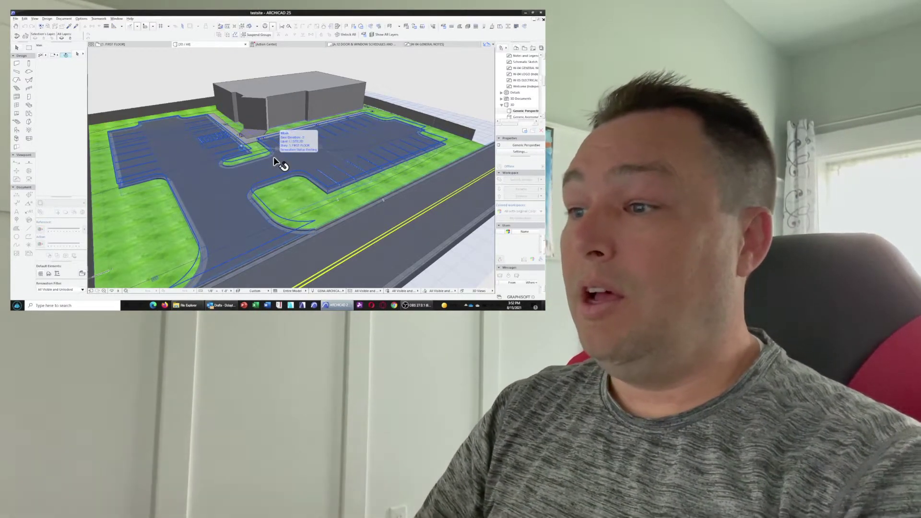
{"action": "middle_click_drag", "start_coordinate": [187, 150], "coordinate": [314, 118], "text": "shift"}
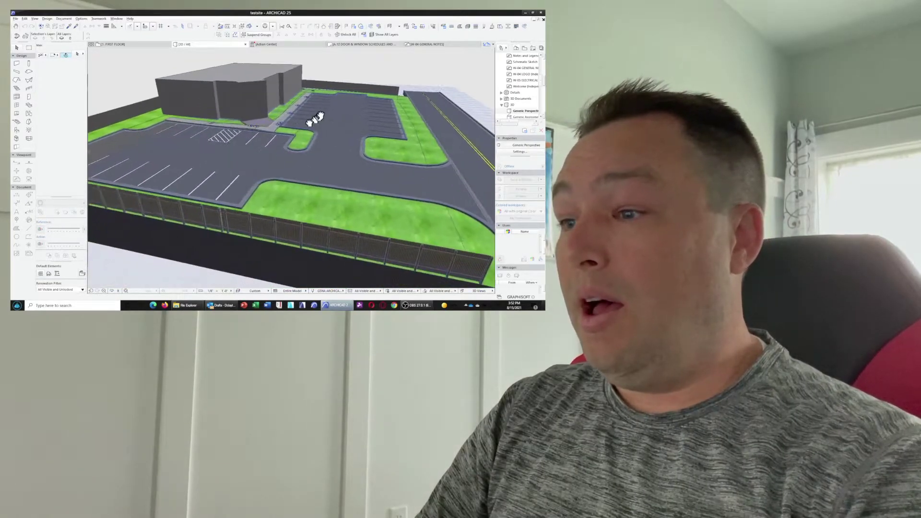
{"action": "left_click", "coordinate": [279, 219]}
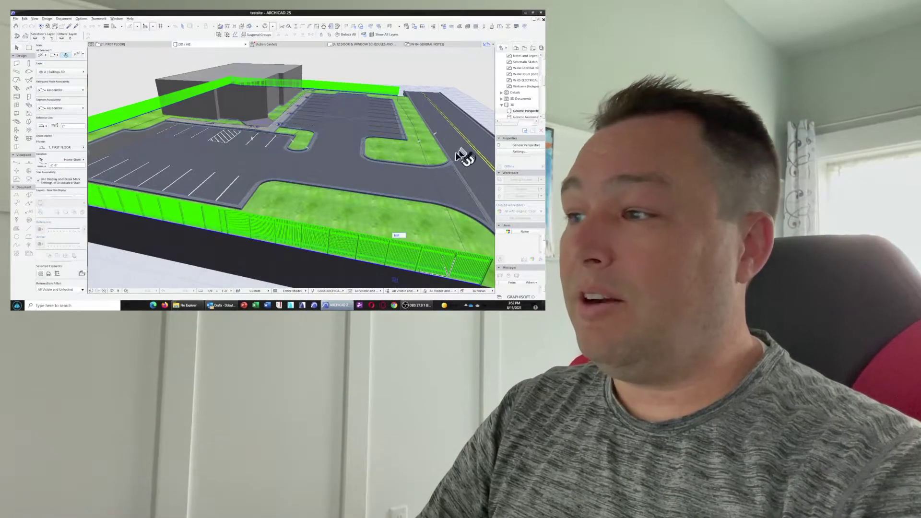
{"action": "middle_click_drag", "start_coordinate": [460, 156], "coordinate": [334, 175], "text": "shift"}
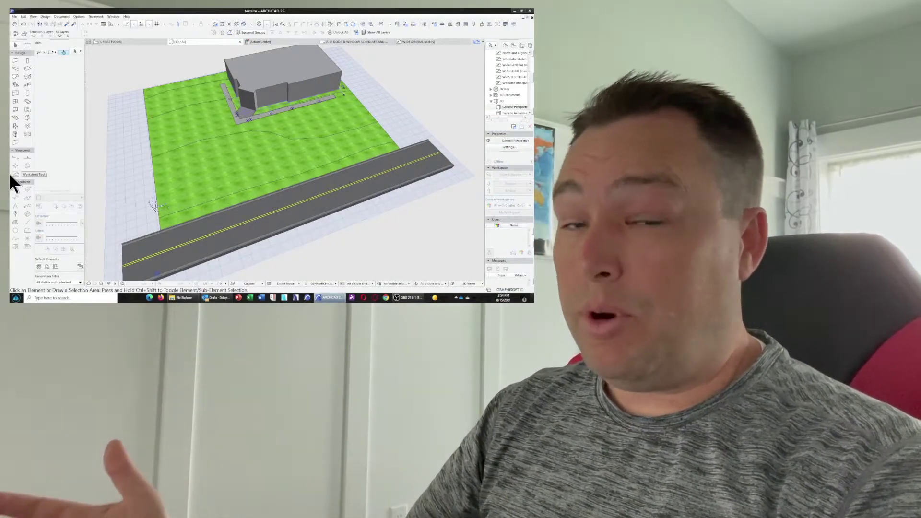
Examine the existing sloped grass site in 3D around the building, walkway and road
{"action": "middle_click_drag", "start_coordinate": [239, 170], "coordinate": [311, 159], "text": "shift"}
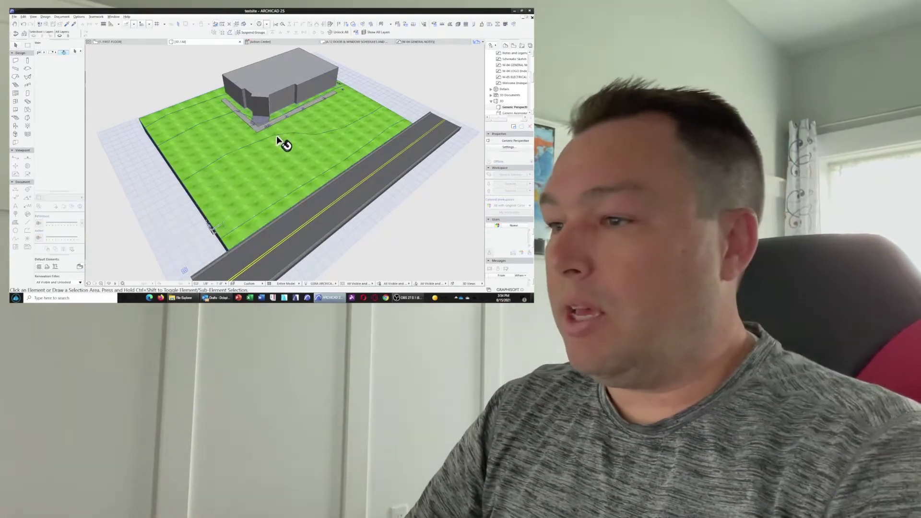
{"action": "middle_click_drag", "start_coordinate": [244, 159], "coordinate": [247, 168]}
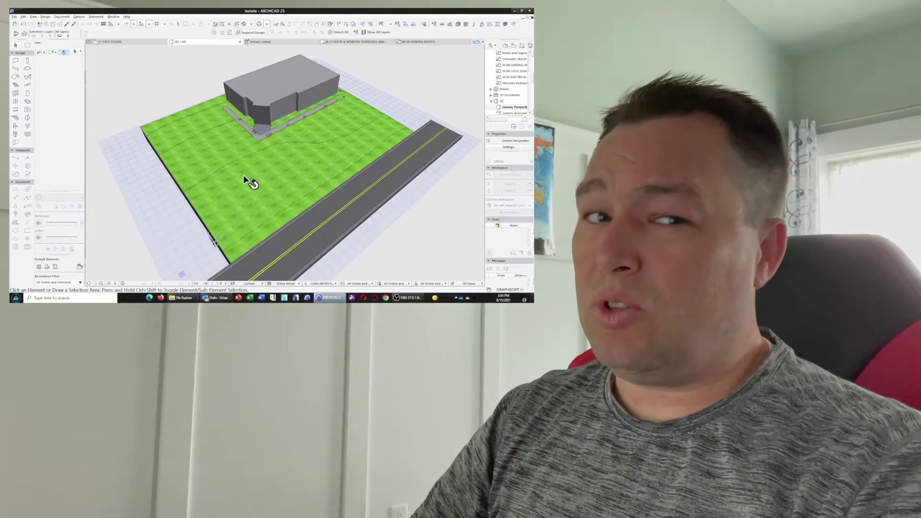
{"action": "middle_click_drag", "start_coordinate": [241, 177], "coordinate": [400, 141], "text": "shift"}
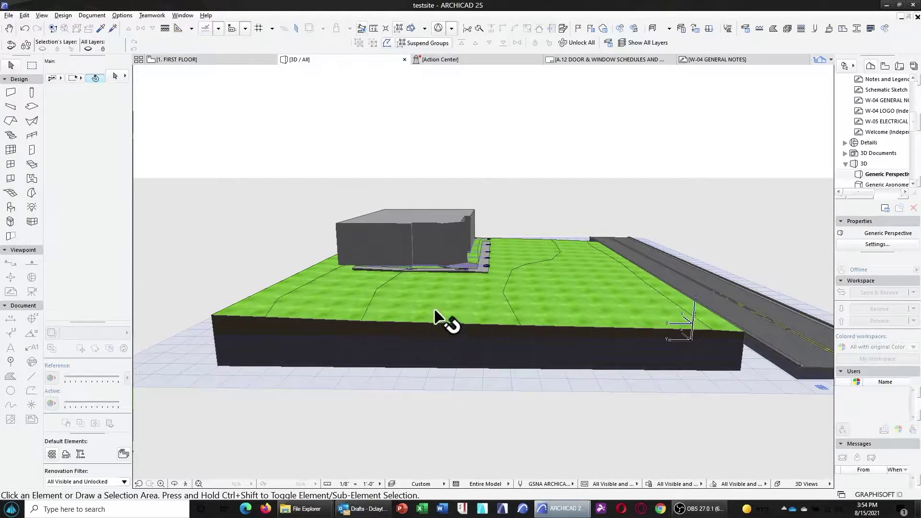
{"action": "left_click_drag", "start_coordinate": [508, 275], "coordinate": [329, 312]}
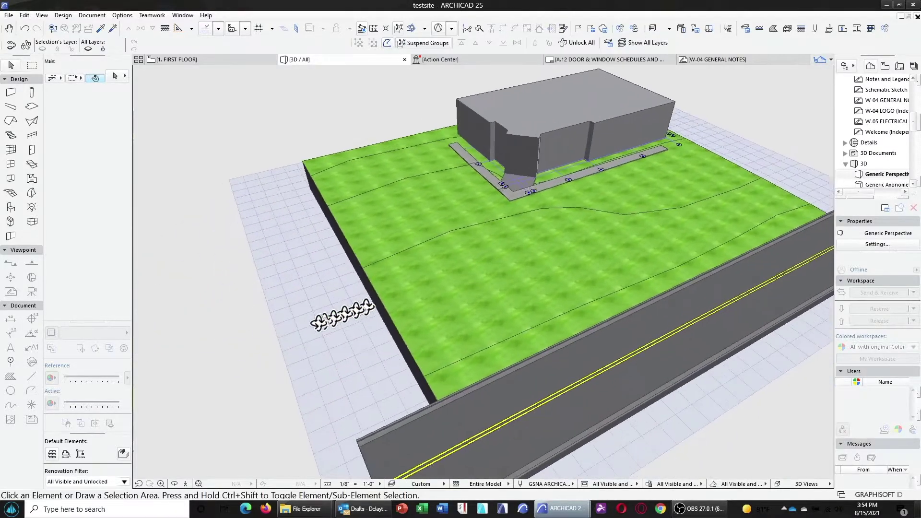
{"action": "left_click_drag", "start_coordinate": [583, 292], "coordinate": [524, 319]}
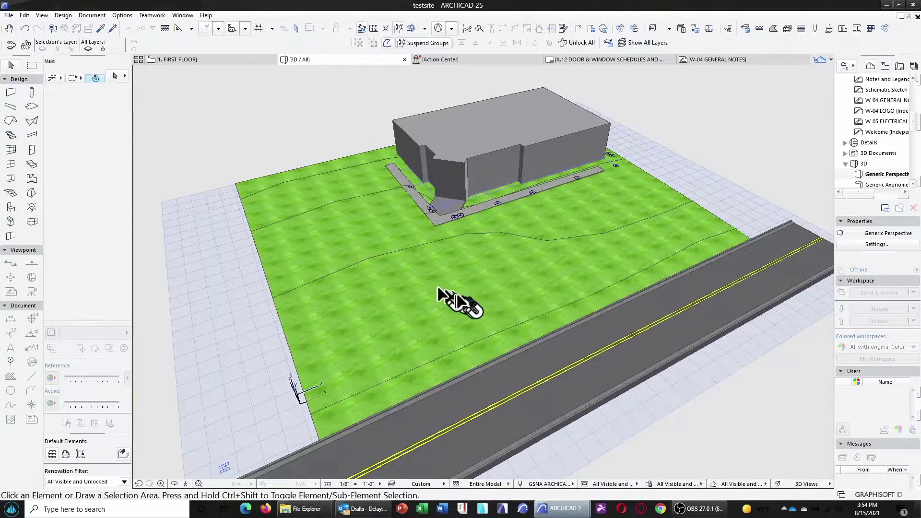
Open the FIRST FLOOR plan with the whole parking lot layout in view
{"action": "left_click", "coordinate": [196, 59]}
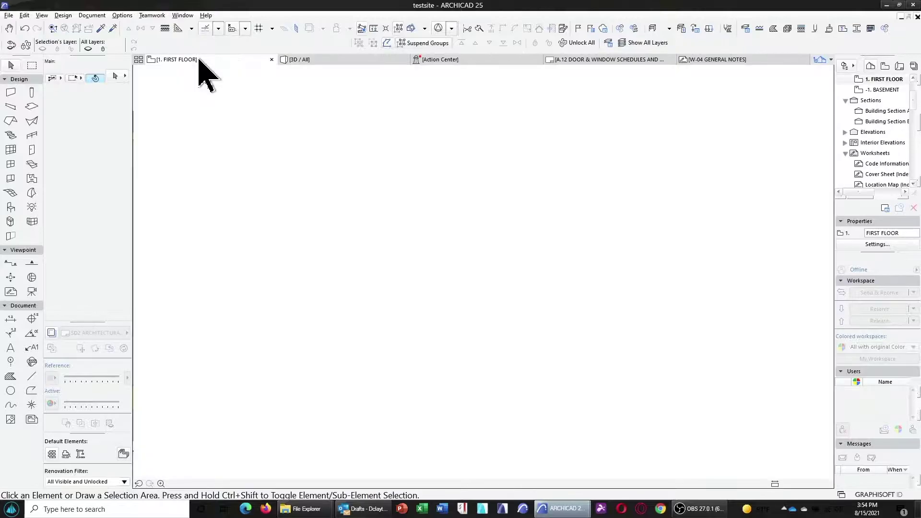
{"action": "scroll", "coordinate": [542, 255], "scroll_direction": "down", "scroll_amount": 2}
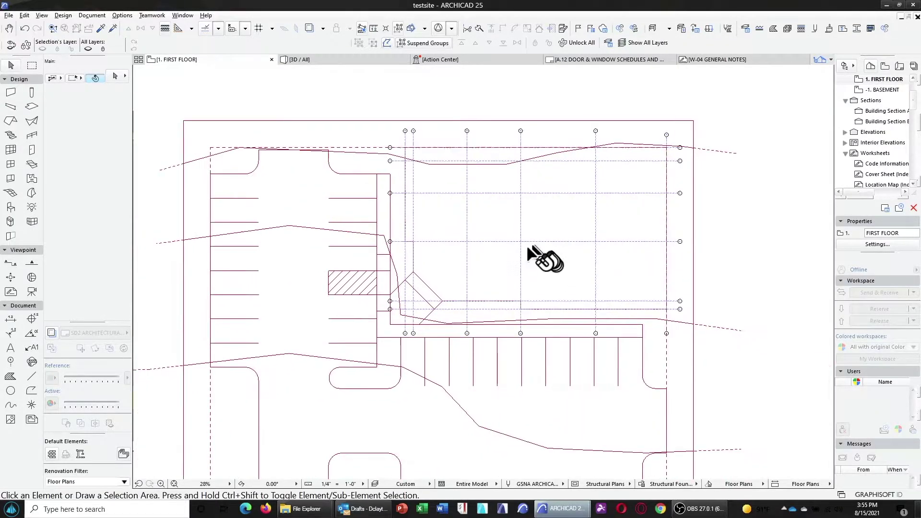
{"action": "middle_click_drag", "start_coordinate": [493, 252], "coordinate": [464, 141]}
{"action": "scroll", "coordinate": [462, 138], "scroll_direction": "down", "scroll_amount": 1}
{"action": "middle_click_drag", "start_coordinate": [302, 157], "coordinate": [297, 199]}
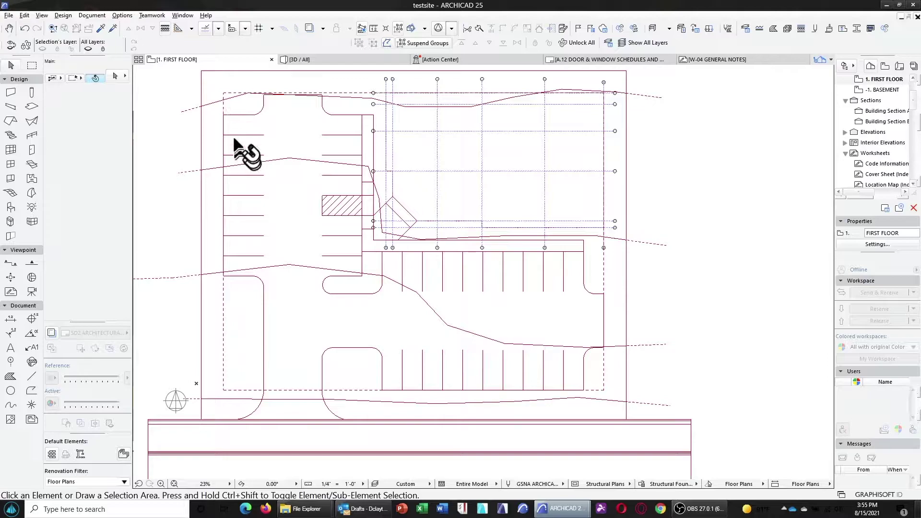
Inspect the site boundary mesh and the dashed topography polyline that crosses the parking lot on the plan
{"action": "left_click", "coordinate": [224, 92]}
{"action": "left_click", "coordinate": [225, 76]}
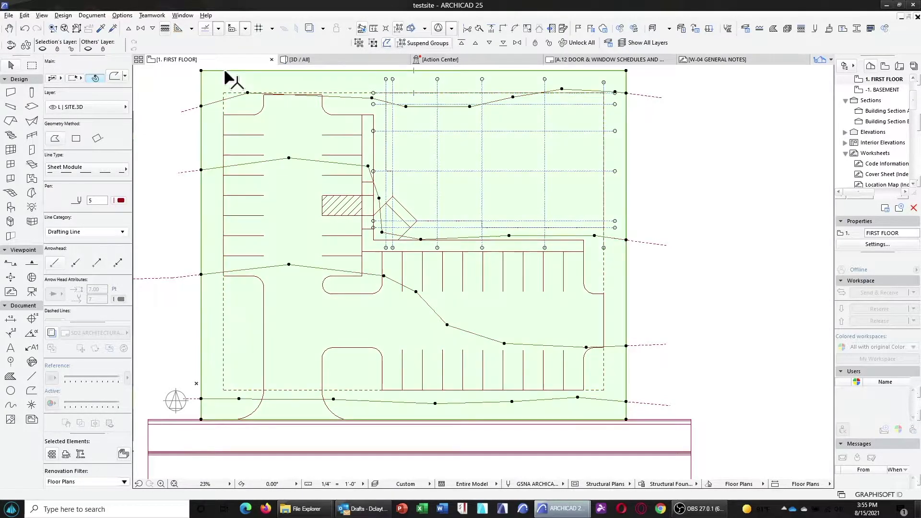
{"action": "key", "text": "Escape"}
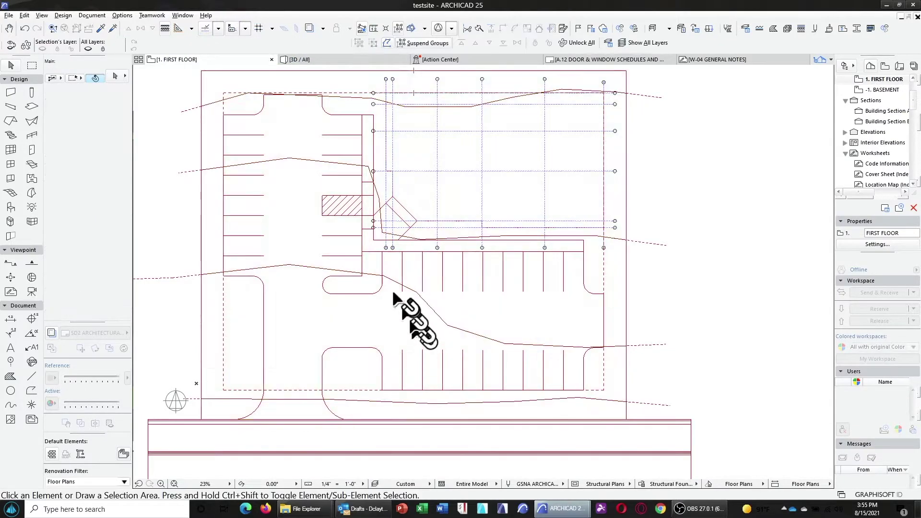
{"action": "left_click", "coordinate": [429, 306]}
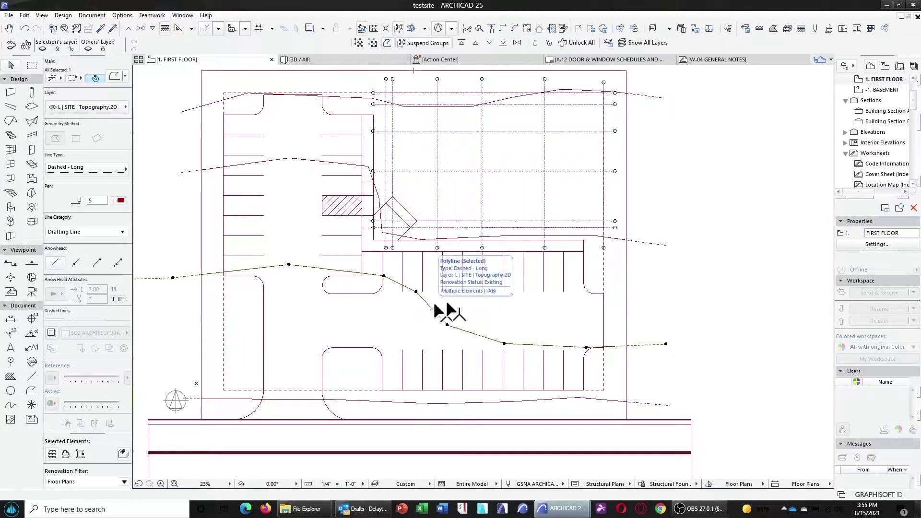
{"action": "left_click", "coordinate": [735, 336]}
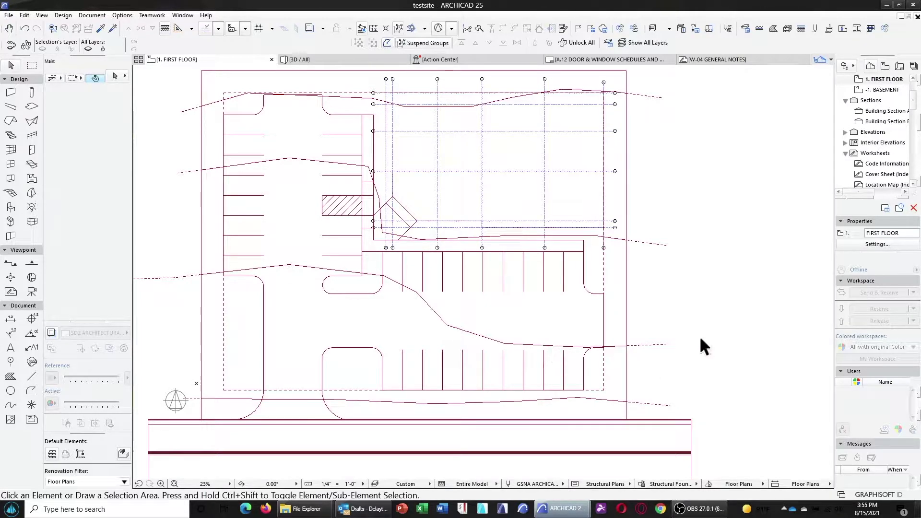
{"action": "left_click", "coordinate": [615, 158]}
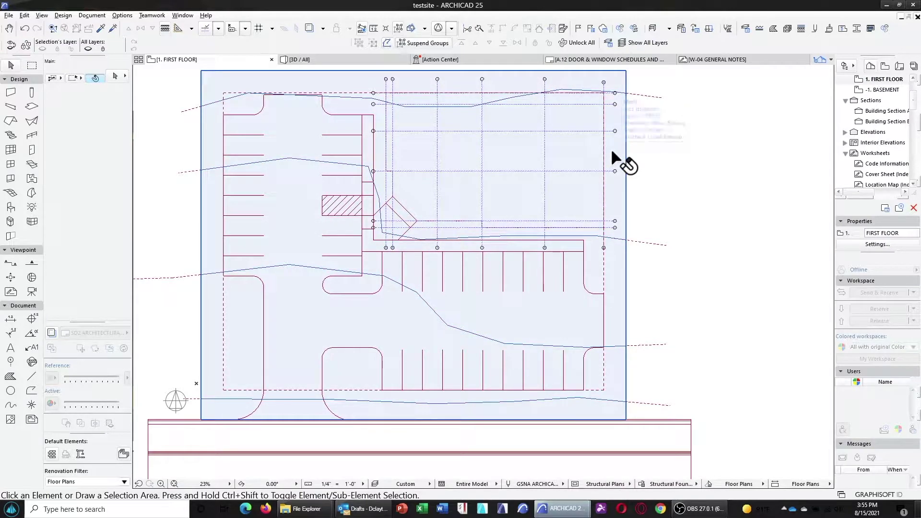
Try to elevate the site mesh points along the uppermost contour line to 6', using Apply to All
{"action": "left_click", "coordinate": [611, 152]}
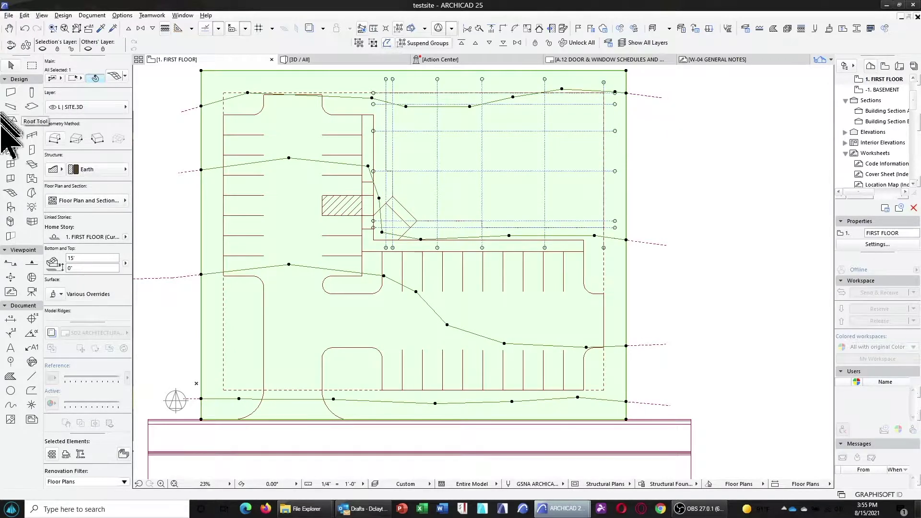
{"action": "left_click", "coordinate": [10, 192]}
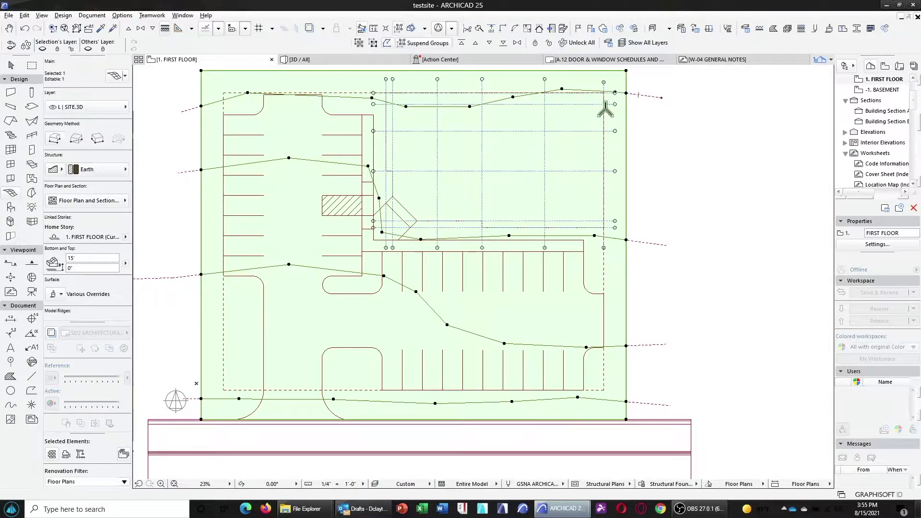
{"action": "left_click", "coordinate": [471, 107]}
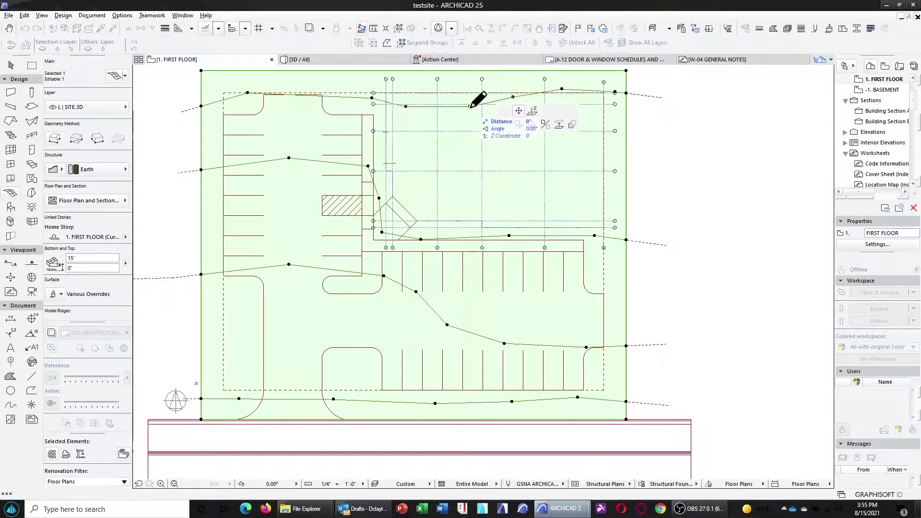
{"action": "left_click", "coordinate": [533, 111]}
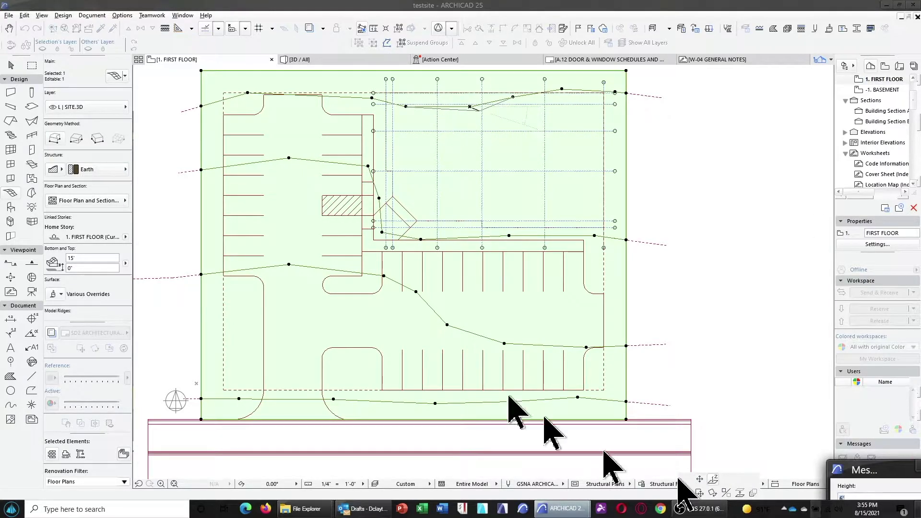
{"action": "left_click_drag", "start_coordinate": [884, 473], "coordinate": [440, 190]}
{"action": "type", "text": "6'"}
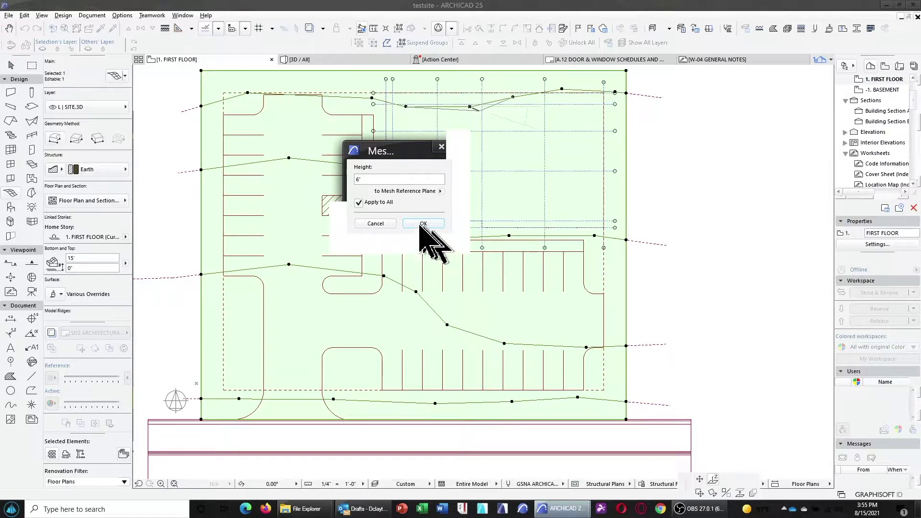
{"action": "left_click", "coordinate": [423, 223]}
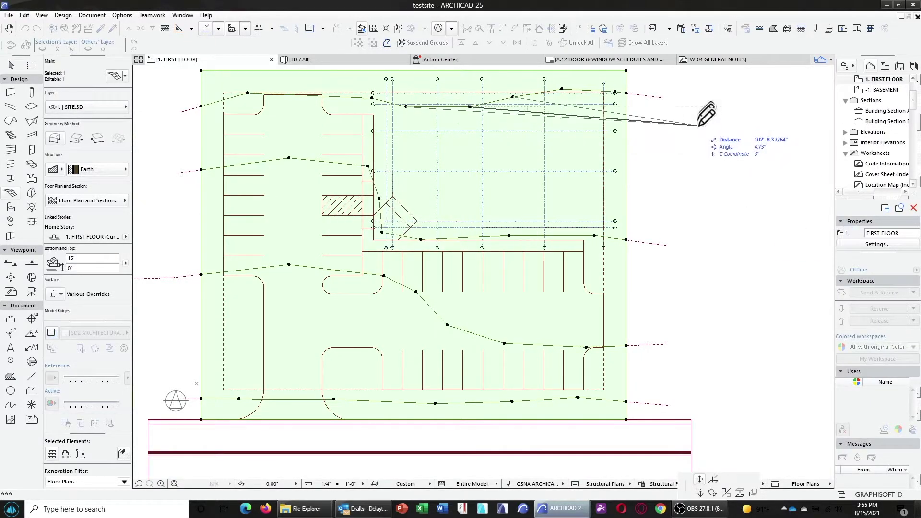
{"action": "key", "text": "Escape"}
{"action": "key", "text": "Escape"}
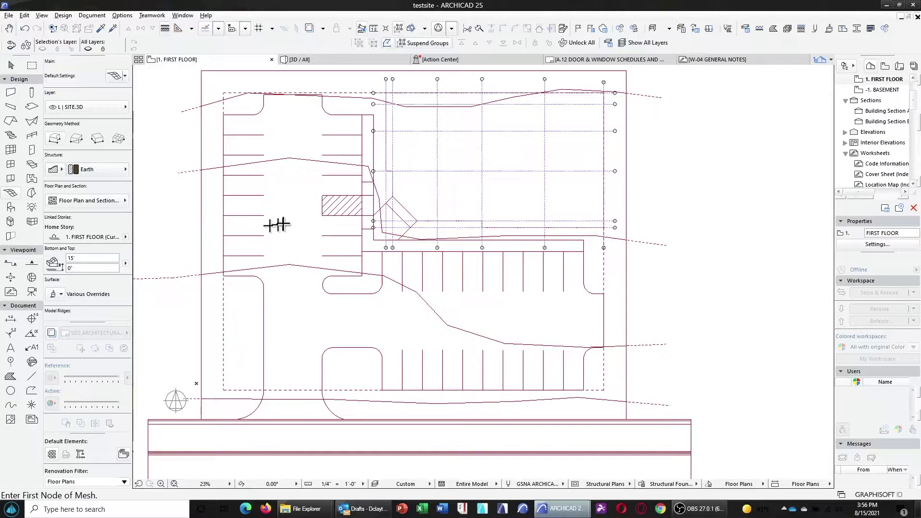
Set the selected site mesh's building material to Asphalt and its top surface override to Asphalt
{"action": "key", "text": "Escape"}
{"action": "left_click", "coordinate": [213, 197]}
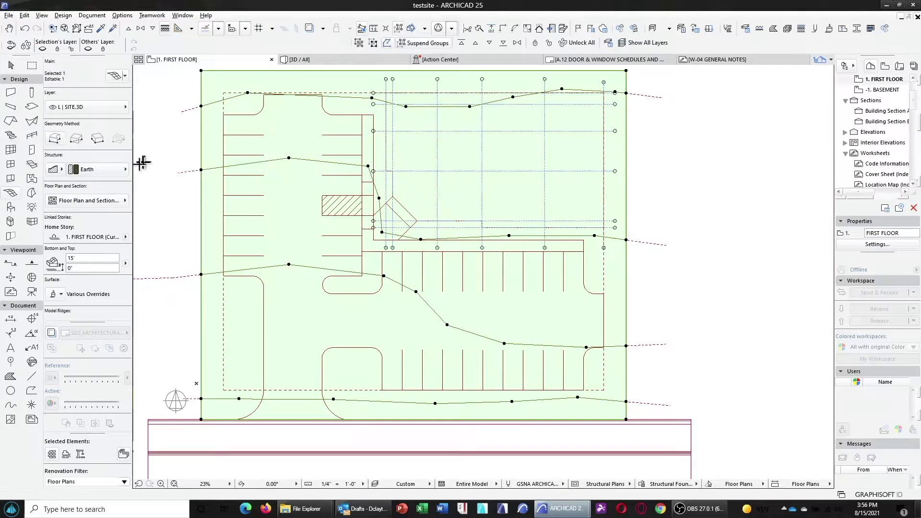
{"action": "left_click", "coordinate": [98, 171]}
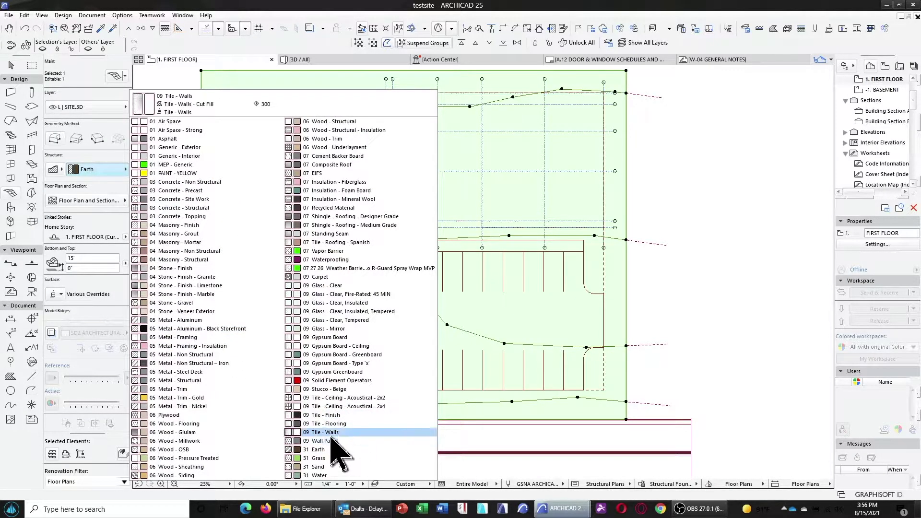
{"action": "left_click", "coordinate": [177, 140]}
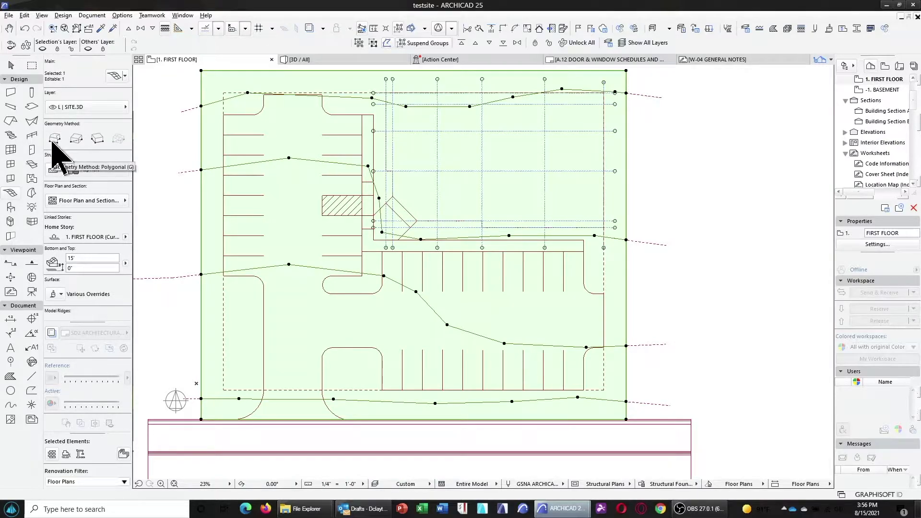
{"action": "left_click", "coordinate": [55, 293]}
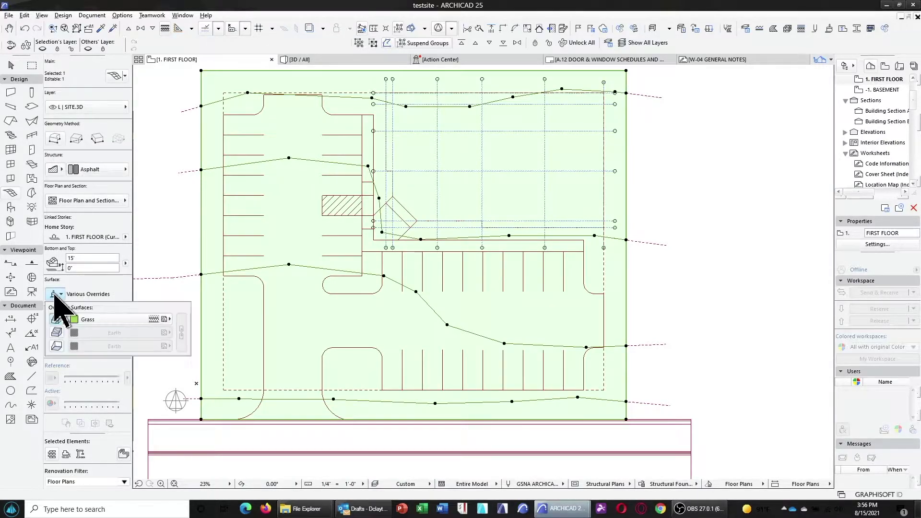
{"action": "left_click", "coordinate": [86, 320]}
{"action": "left_click", "coordinate": [192, 121]}
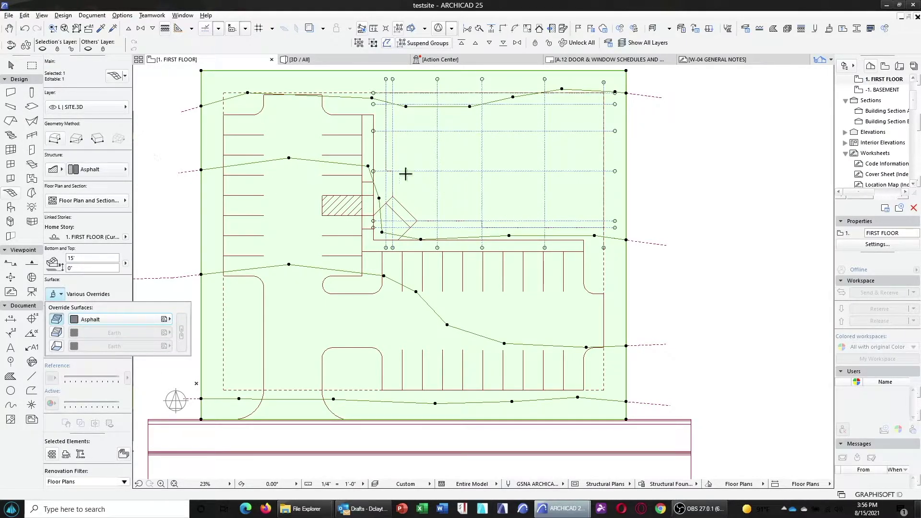
{"action": "left_click", "coordinate": [437, 140]}
{"action": "key", "text": "Escape"}
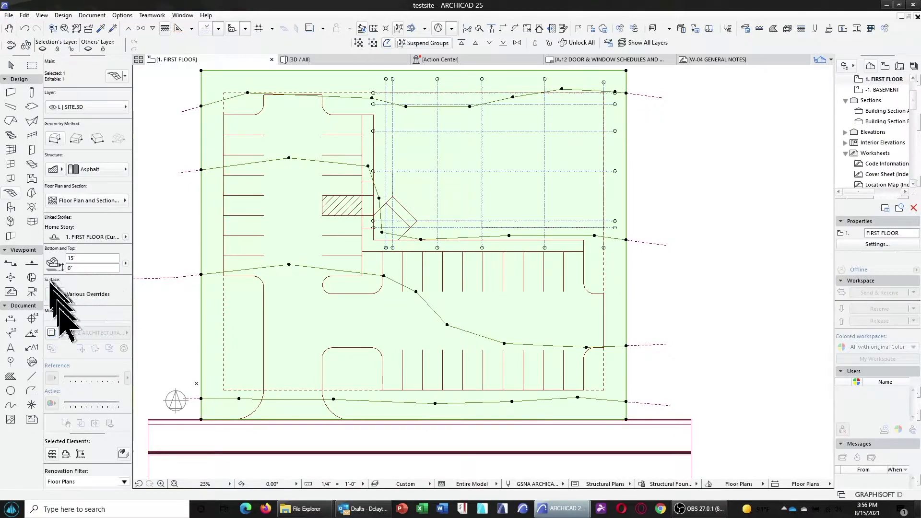
Create a separate mesh from the parking lot outline with the Magic Wand and select it
{"action": "left_click", "coordinate": [253, 115]}
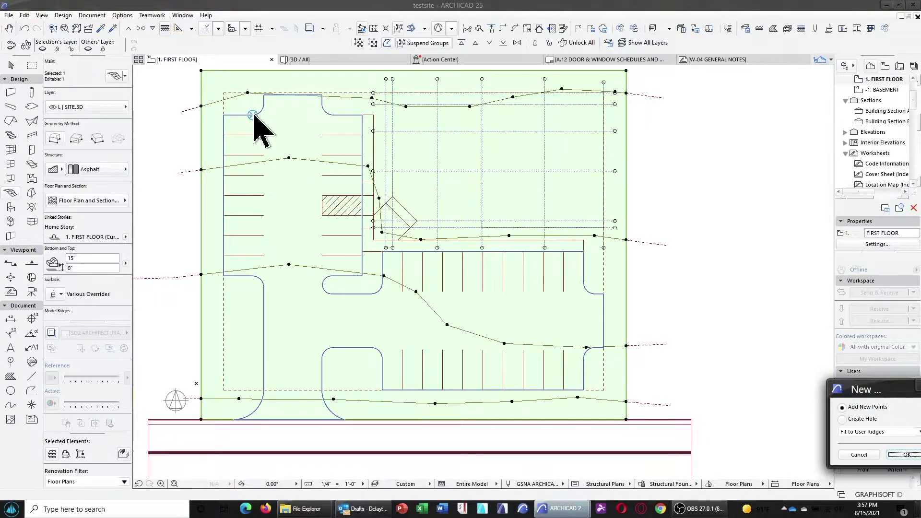
{"action": "left_click", "coordinate": [903, 454]}
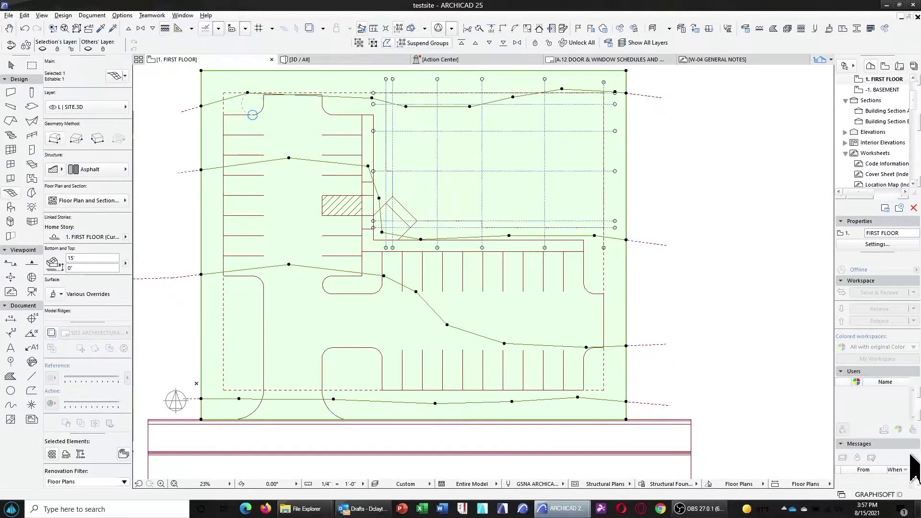
{"action": "key", "text": "Escape"}
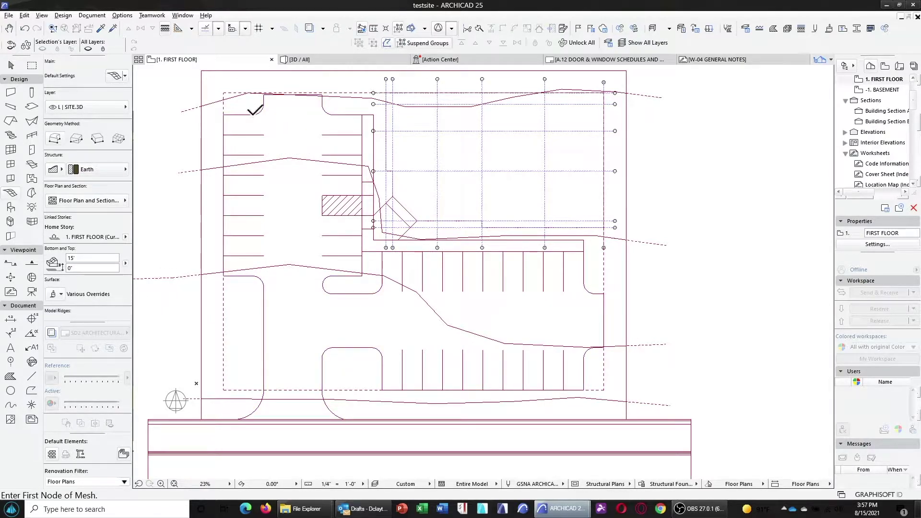
{"action": "left_click", "coordinate": [290, 130], "text": "shift"}
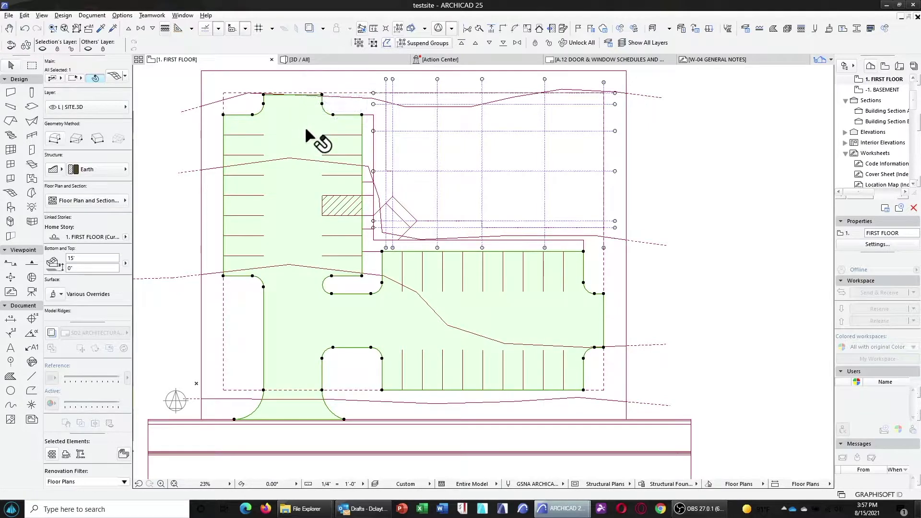
Set the parking lot mesh's building material to Asphalt and turn off its top surface override
{"action": "left_click", "coordinate": [75, 169]}
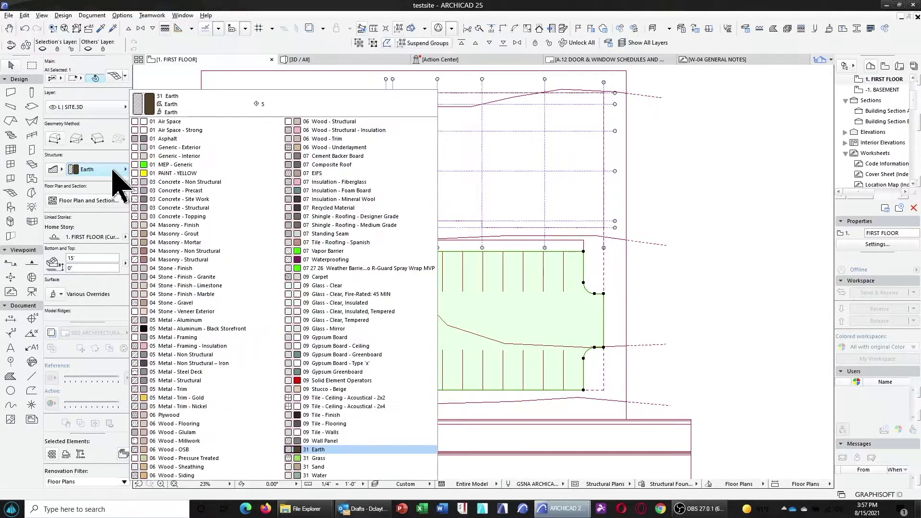
{"action": "left_click", "coordinate": [176, 140]}
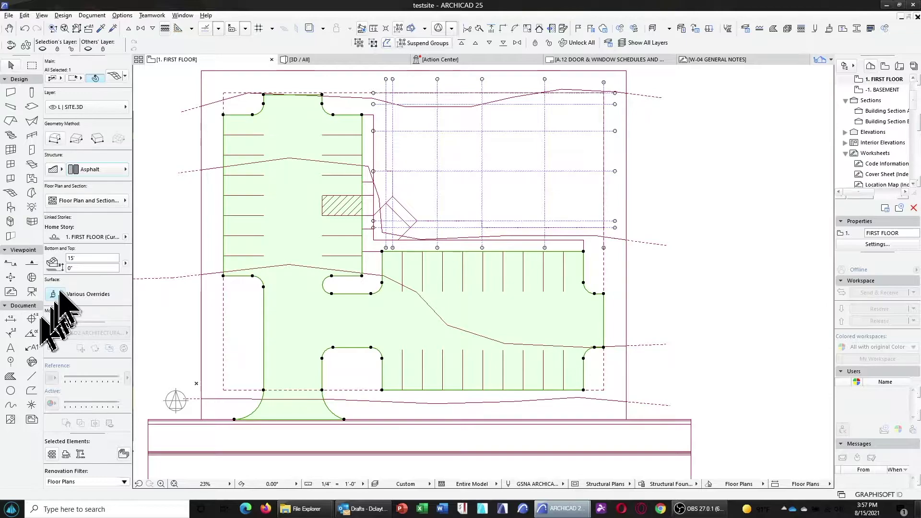
{"action": "left_click", "coordinate": [61, 293]}
{"action": "left_click", "coordinate": [54, 318]}
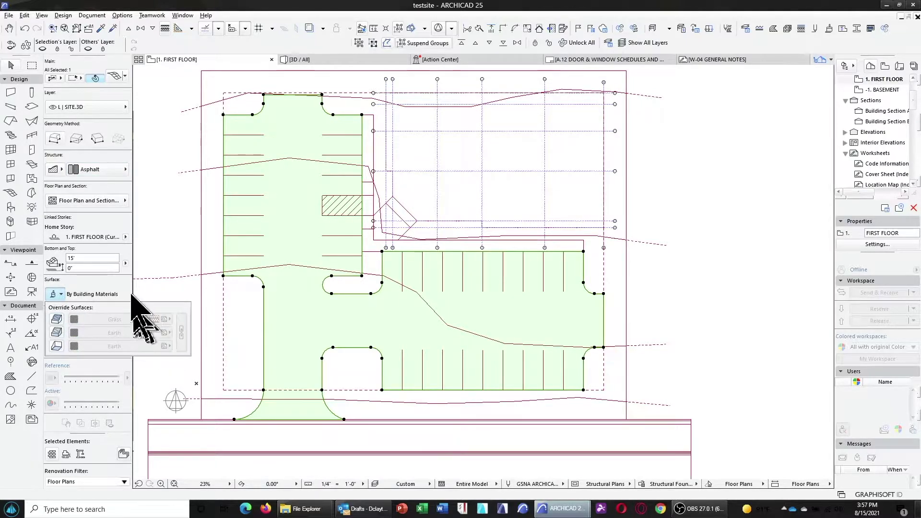
Set the site boundary mesh's building material to Earth and its top surface override to Grass
{"action": "left_click", "coordinate": [208, 87]}
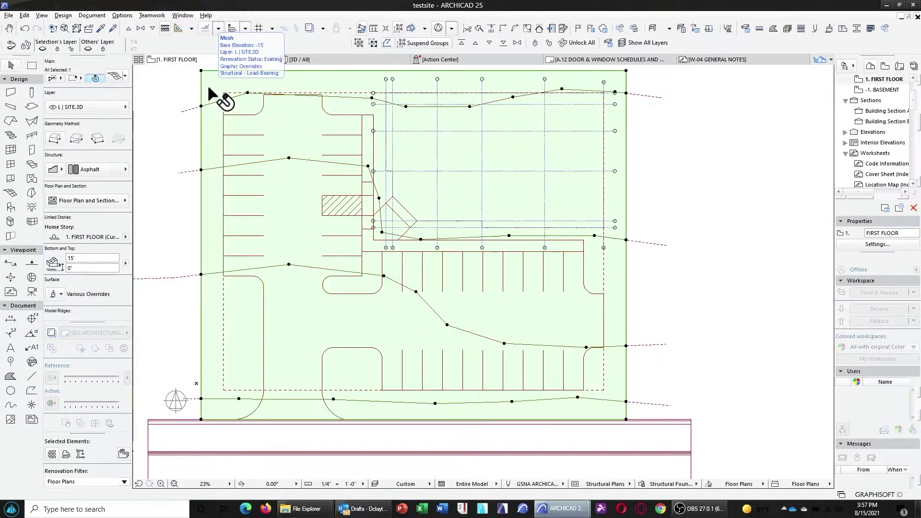
{"action": "left_click", "coordinate": [88, 169]}
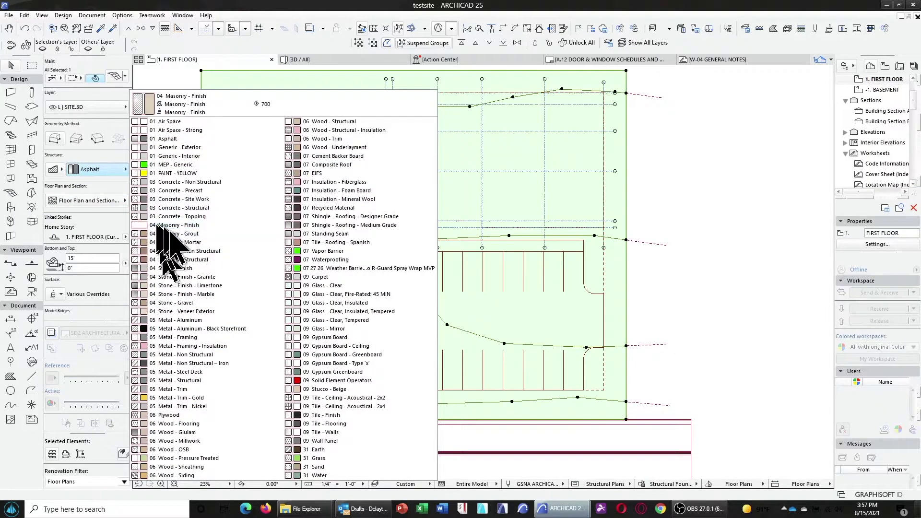
{"action": "left_click", "coordinate": [319, 450]}
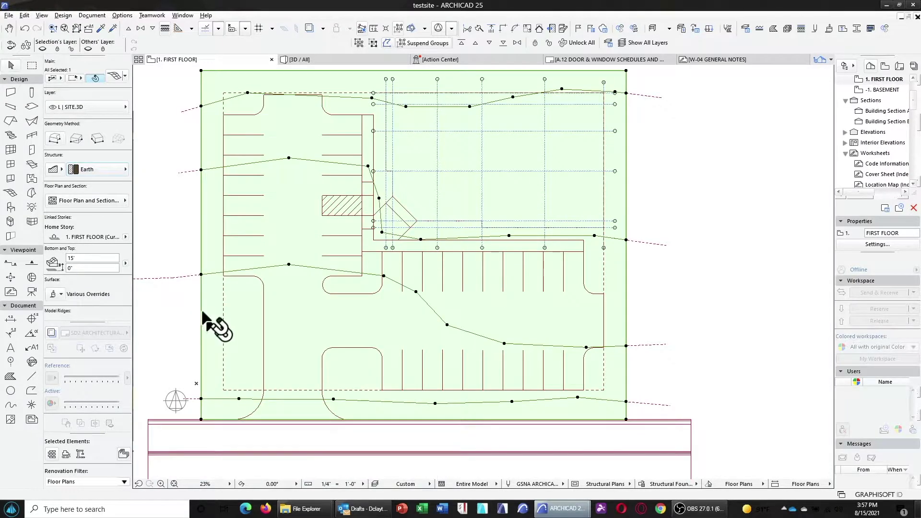
{"action": "left_click", "coordinate": [57, 294]}
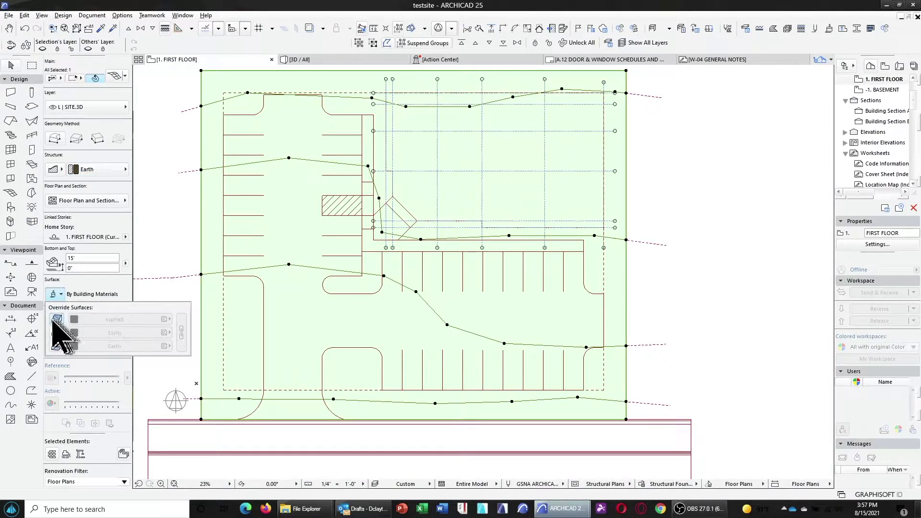
{"action": "left_click", "coordinate": [58, 319]}
{"action": "left_click", "coordinate": [115, 320]}
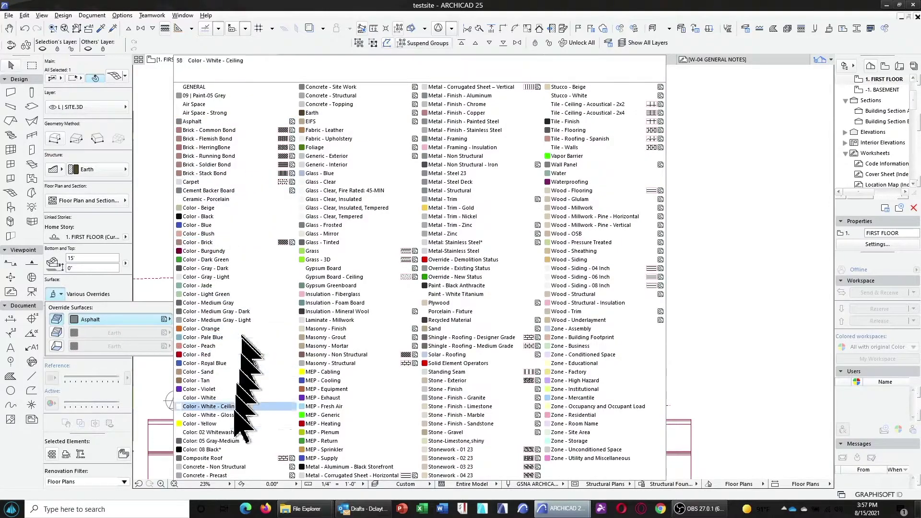
{"action": "left_click", "coordinate": [335, 251]}
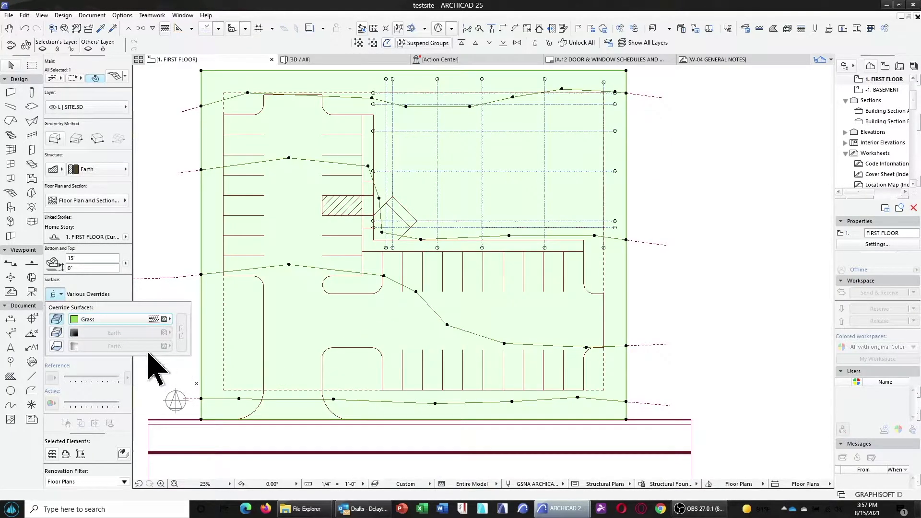
{"action": "left_click", "coordinate": [186, 194]}
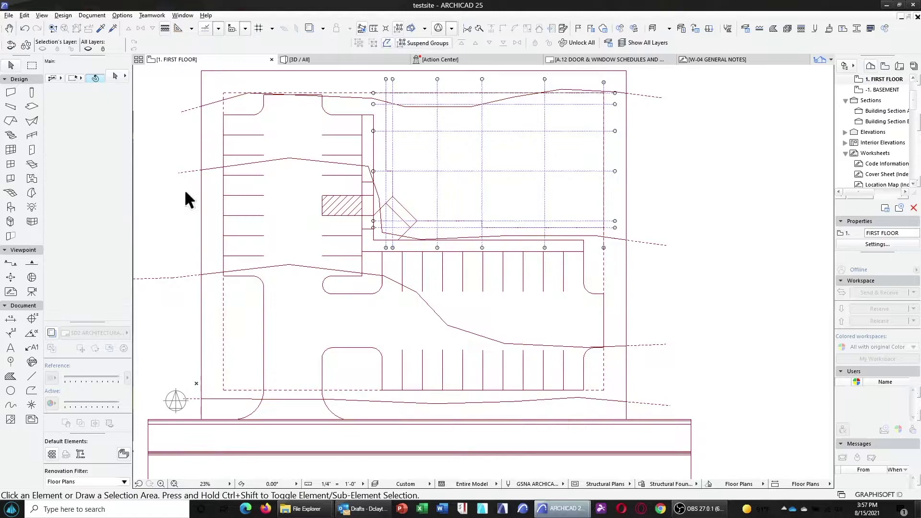
In the 3D view, raise the parking lot mesh vertically to an elevation of 1' so it sits above the grass
{"action": "left_click", "coordinate": [355, 59]}
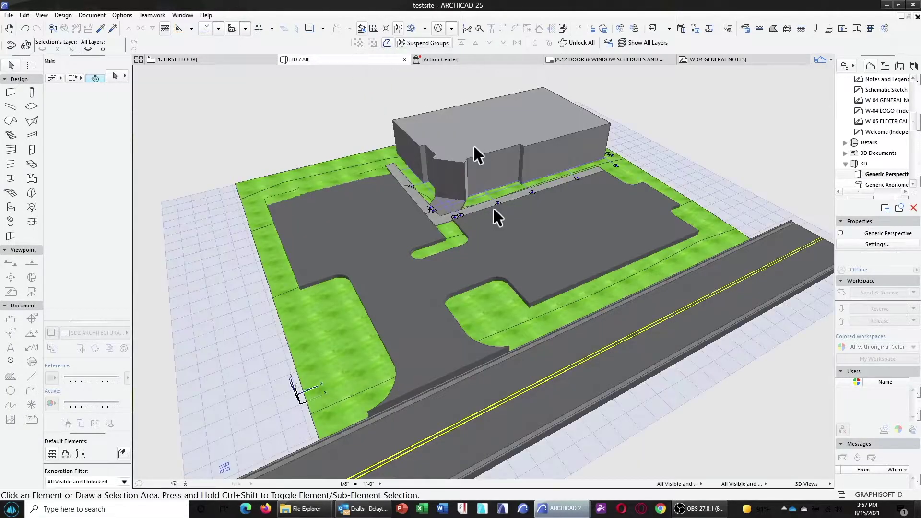
{"action": "left_click", "coordinate": [408, 338]}
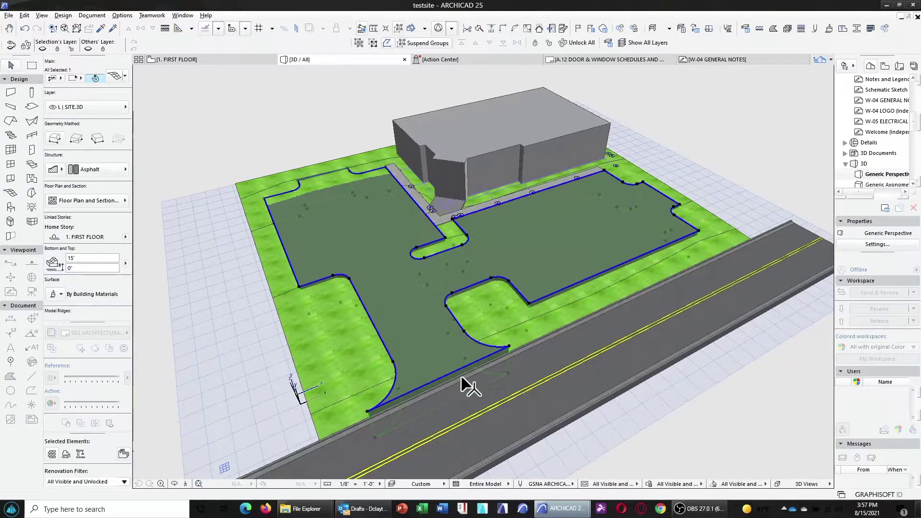
{"action": "middle_click_drag", "start_coordinate": [468, 382], "coordinate": [524, 329], "text": "shift"}
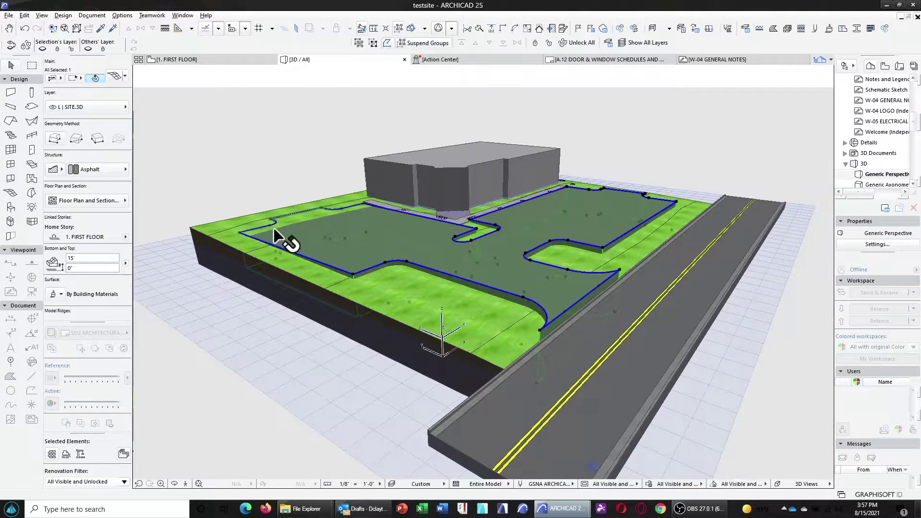
{"action": "key", "text": "ctrl+d"}
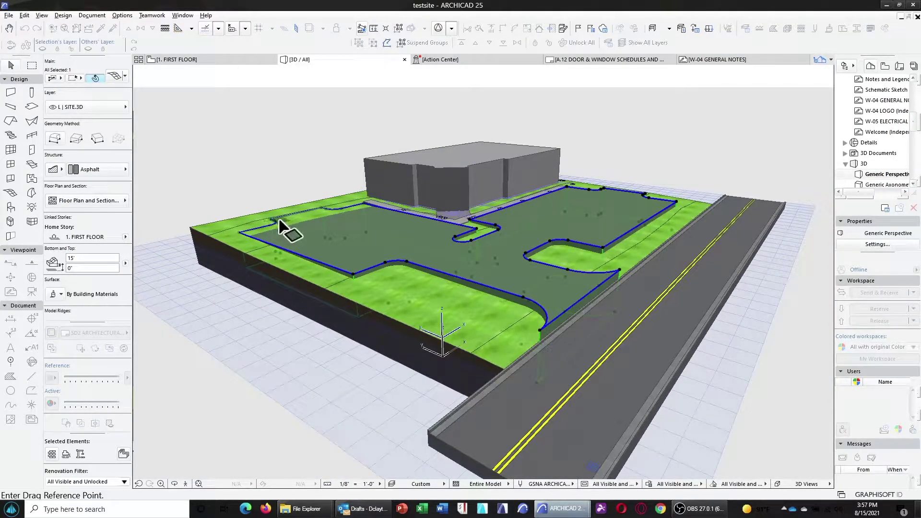
{"action": "left_click", "coordinate": [270, 220]}
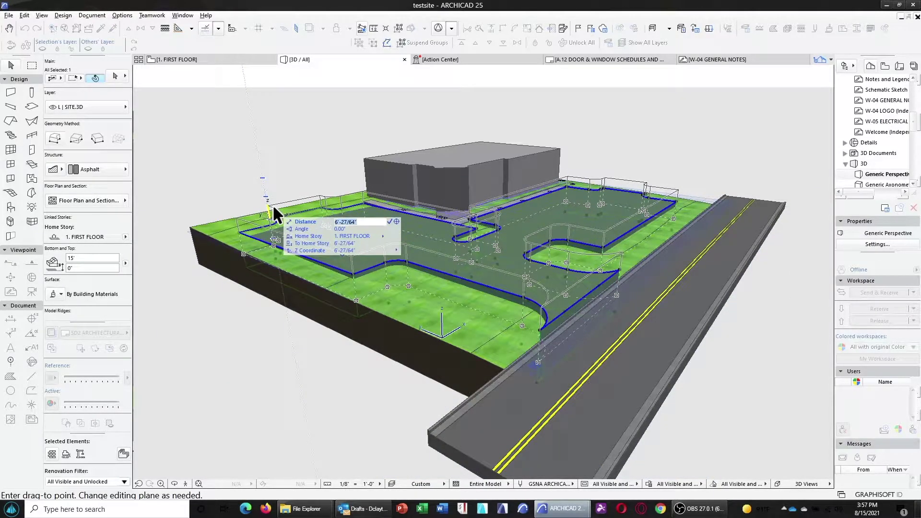
{"action": "left_click", "coordinate": [269, 216]}
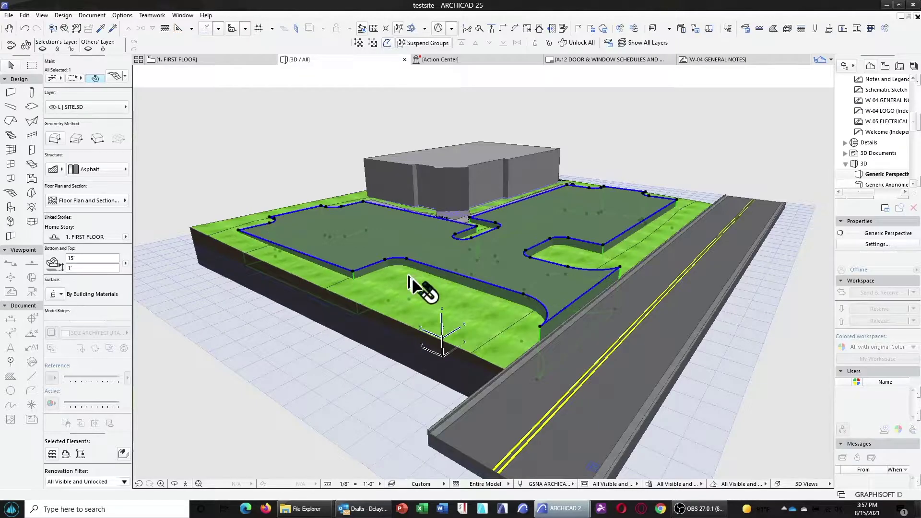
{"action": "middle_click_drag", "start_coordinate": [411, 280], "coordinate": [391, 309], "text": "shift"}
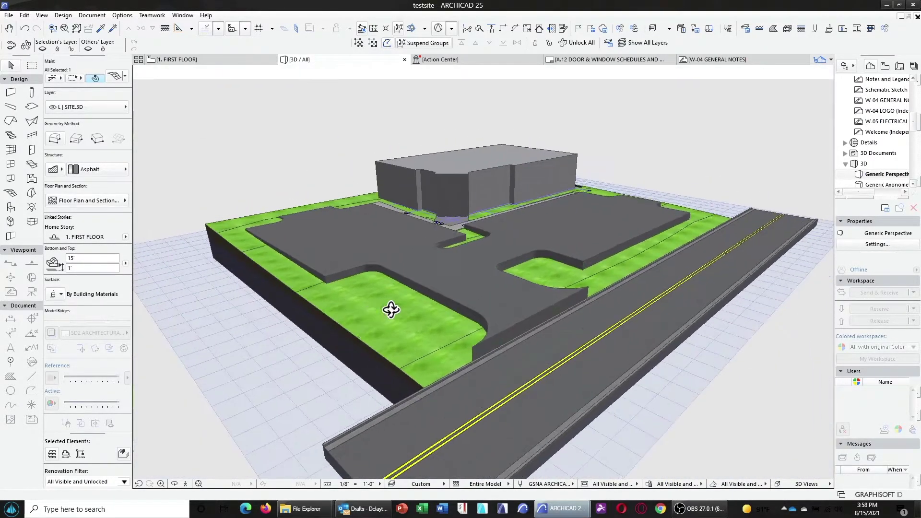
{"action": "key", "text": "Escape"}
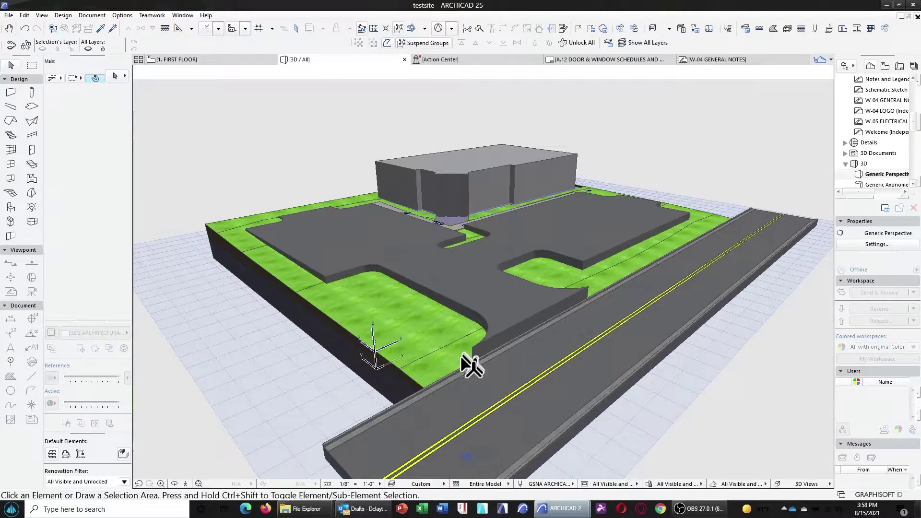
Run a solid element Intersection with the parking lot mesh as target and the site mesh as operator
{"action": "middle_click_drag", "start_coordinate": [438, 372], "coordinate": [482, 338], "text": "shift"}
{"action": "left_click", "coordinate": [551, 294]}
{"action": "middle_click_drag", "start_coordinate": [576, 276], "coordinate": [323, 312], "text": "shift"}
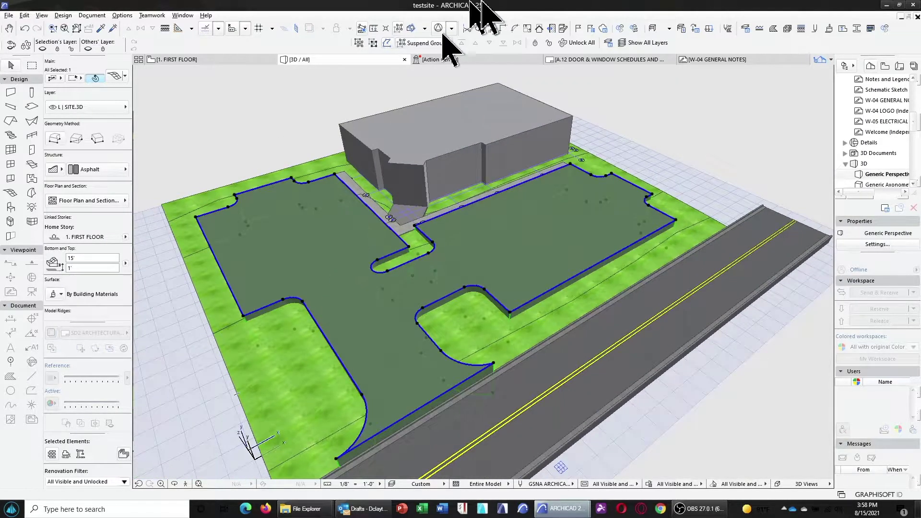
{"action": "left_click", "coordinate": [563, 29]}
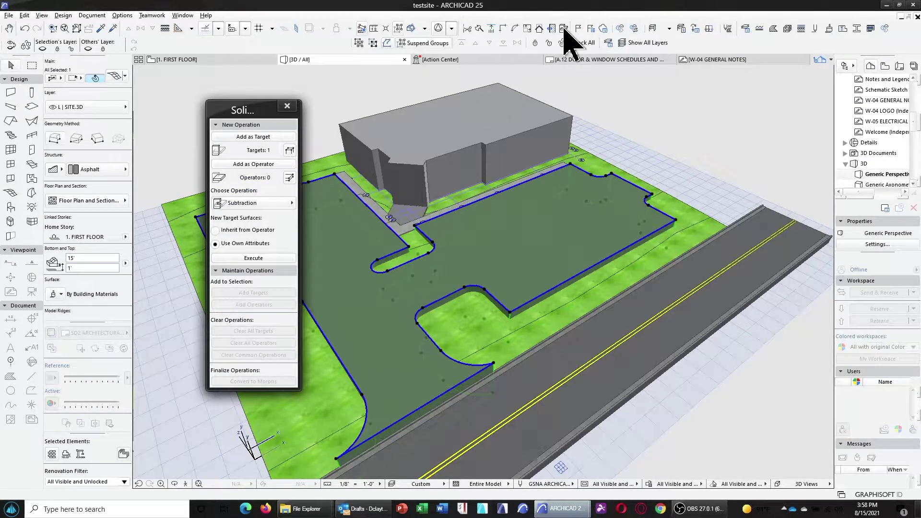
{"action": "left_click_drag", "start_coordinate": [242, 111], "coordinate": [166, 80]}
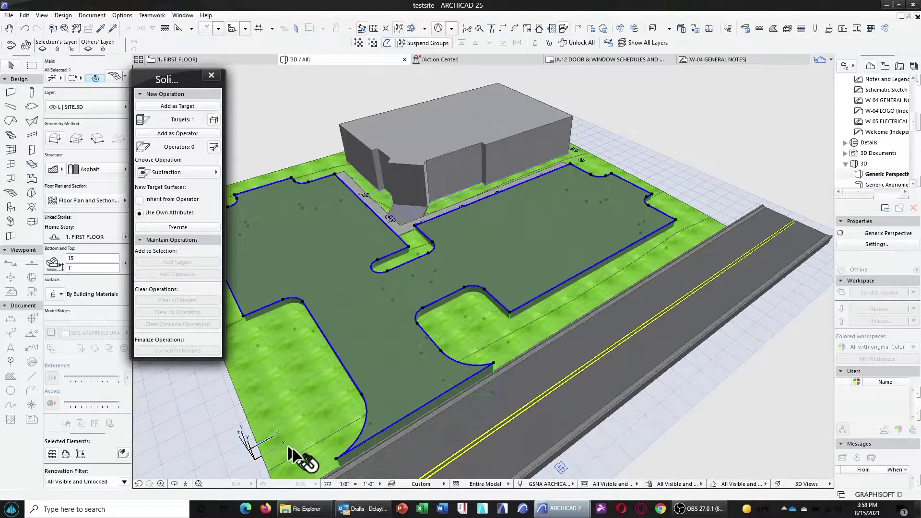
{"action": "left_click", "coordinate": [300, 363]}
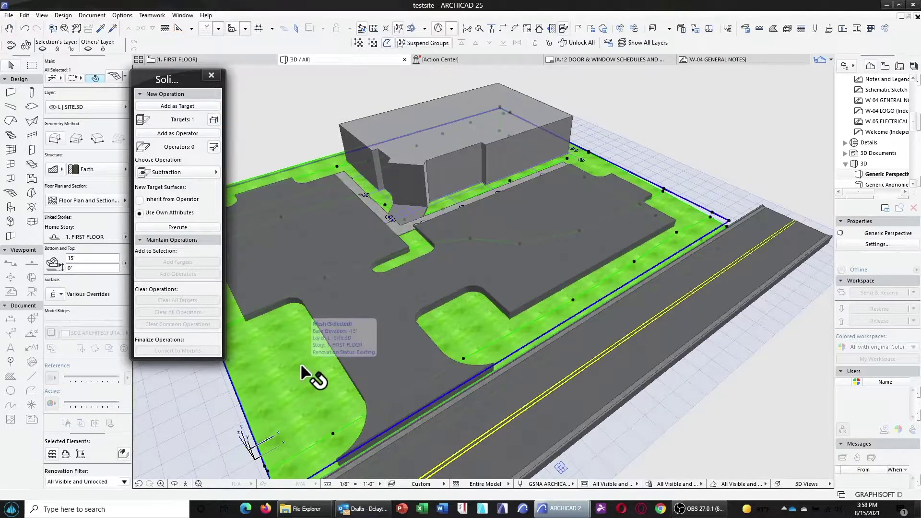
{"action": "left_click", "coordinate": [191, 134]}
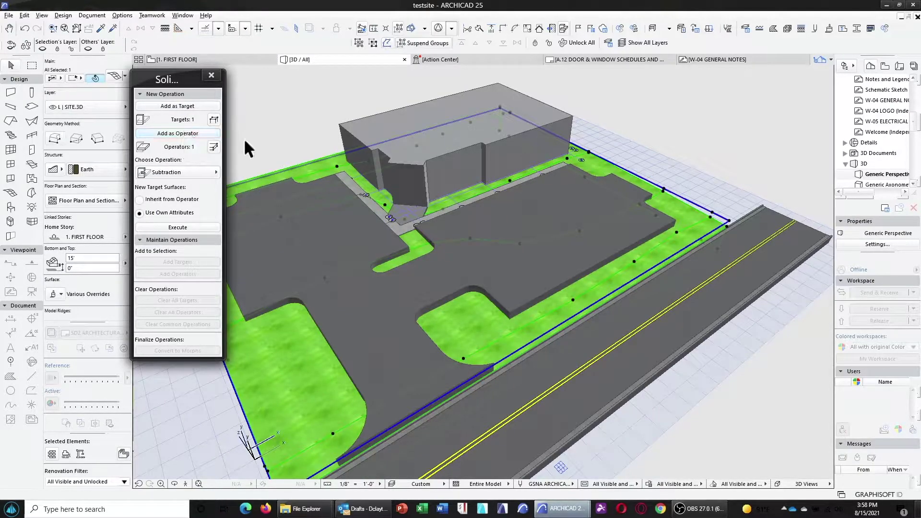
{"action": "left_click", "coordinate": [172, 172]}
{"action": "left_click", "coordinate": [258, 210]}
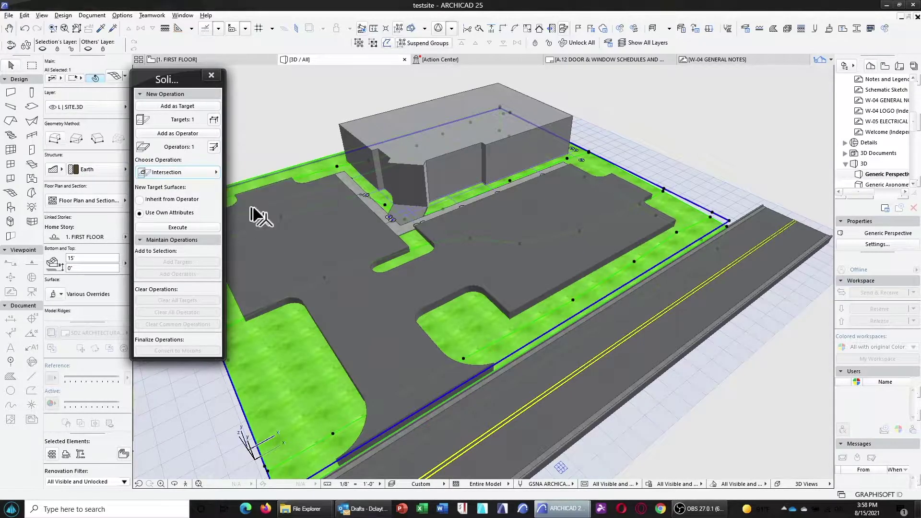
{"action": "left_click", "coordinate": [186, 228]}
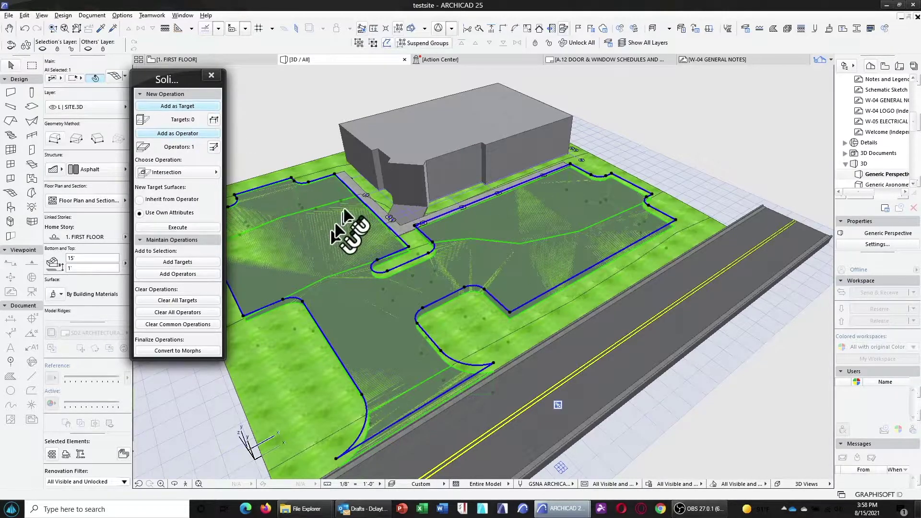
Subtract the parking lot mesh from the site mesh using Subtraction with upward extrusion, with the site mesh as target
{"action": "left_click", "coordinate": [322, 167]}
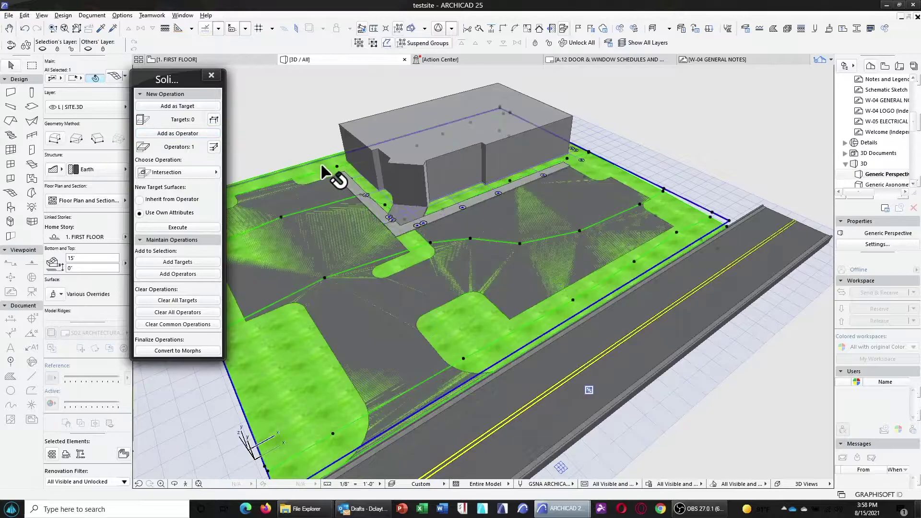
{"action": "left_click", "coordinate": [181, 106]}
{"action": "left_click", "coordinate": [195, 172]}
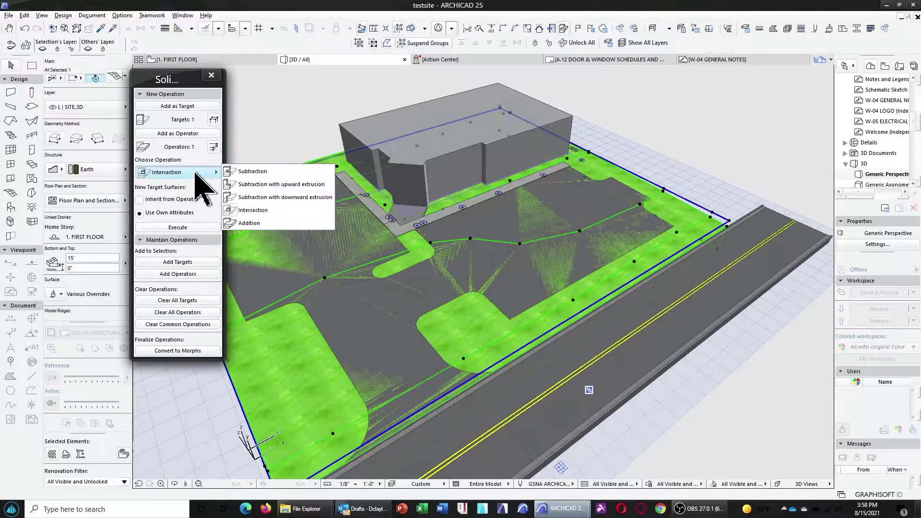
{"action": "left_click", "coordinate": [281, 184]}
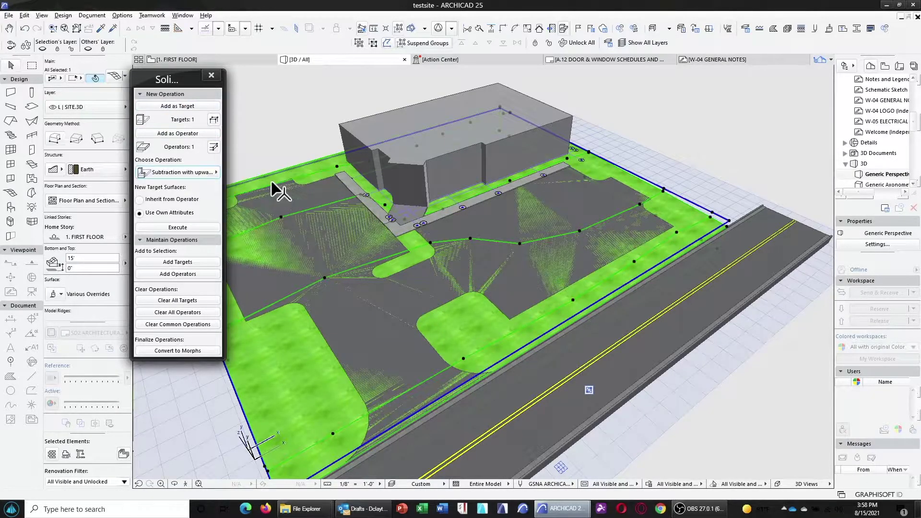
{"action": "left_click", "coordinate": [170, 226]}
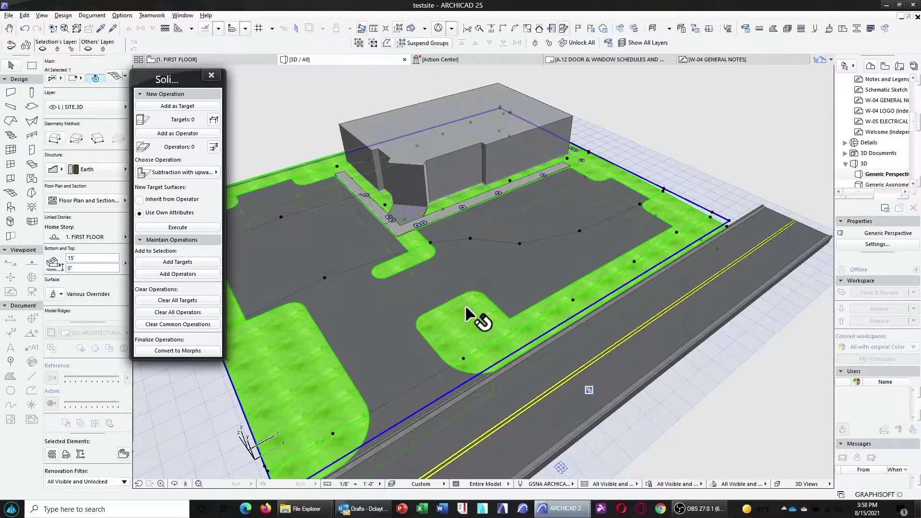
{"action": "key", "text": "Escape"}
Examine from several sides in 3D how the asphalt lot follows the sloped grass site
{"action": "middle_click_drag", "start_coordinate": [347, 349], "coordinate": [832, 313]}
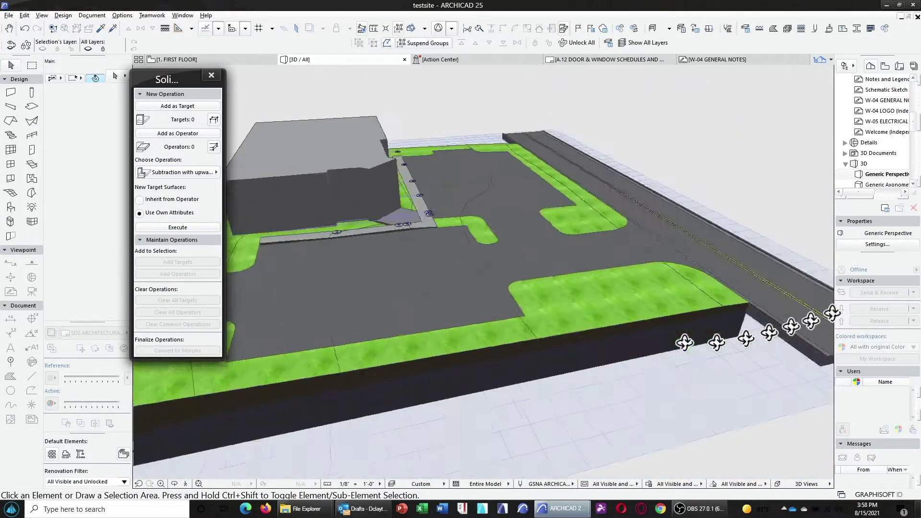
{"action": "left_click_drag", "start_coordinate": [829, 316], "coordinate": [596, 311]}
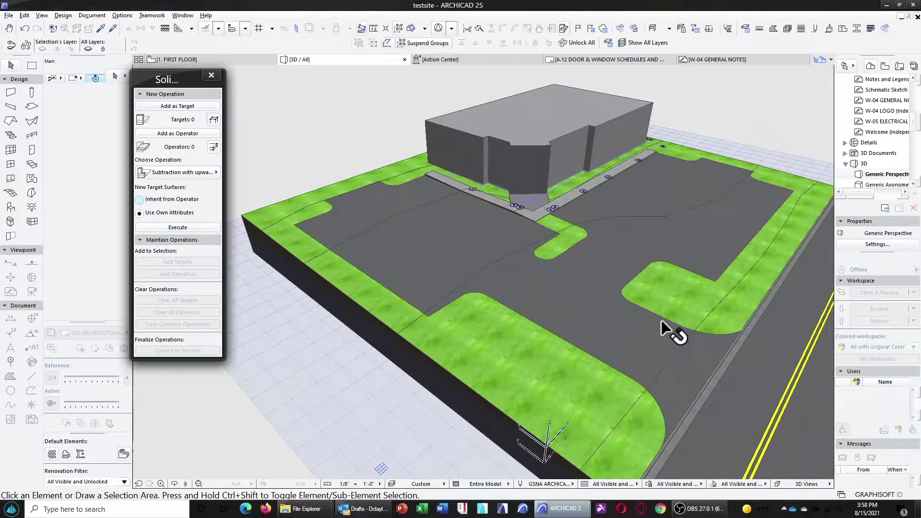
{"action": "left_click_drag", "start_coordinate": [724, 206], "coordinate": [379, 198]}
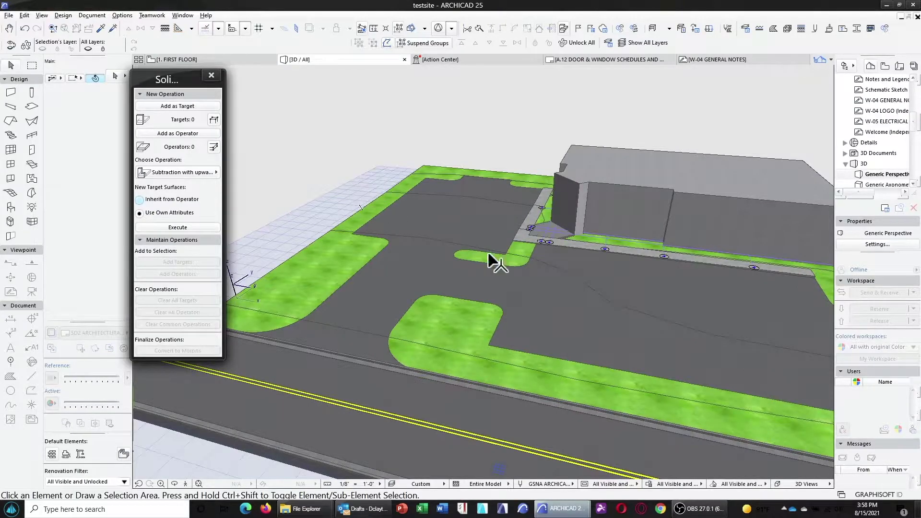
{"action": "left_click_drag", "start_coordinate": [494, 261], "coordinate": [637, 314]}
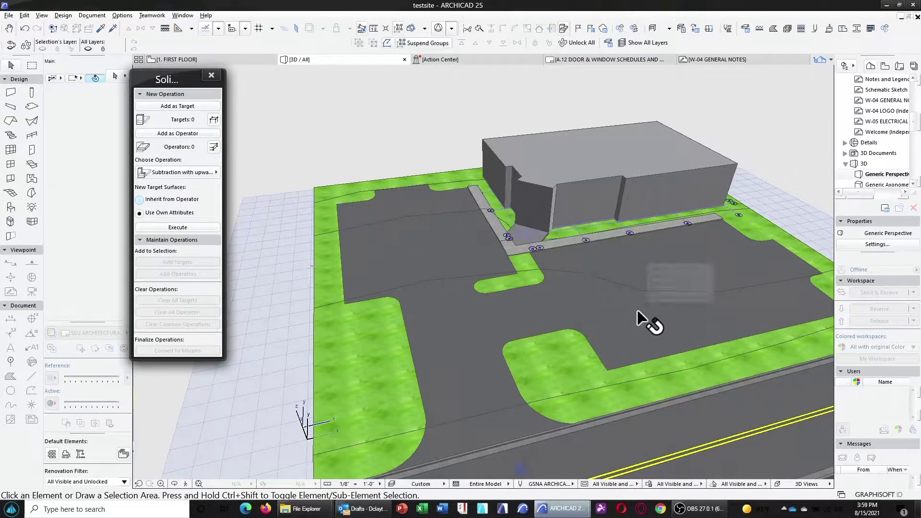
{"action": "left_click", "coordinate": [641, 314]}
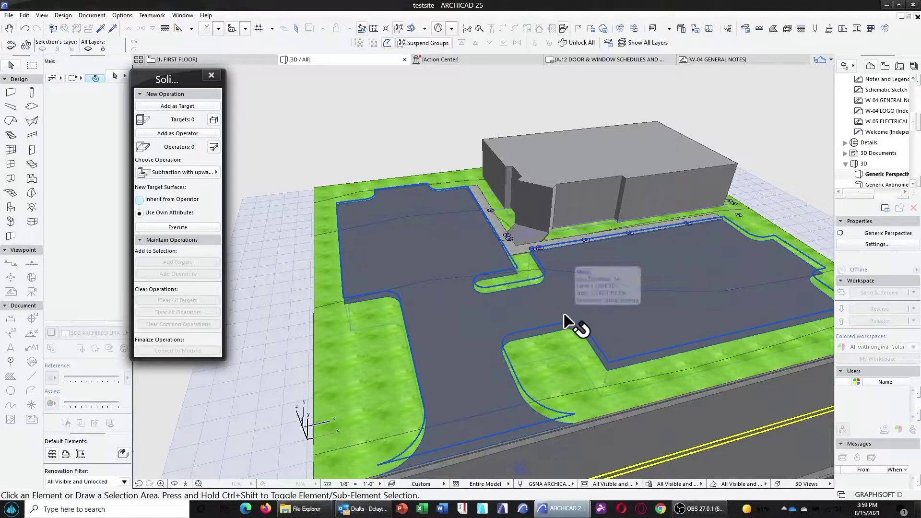
{"action": "key", "text": "Escape"}
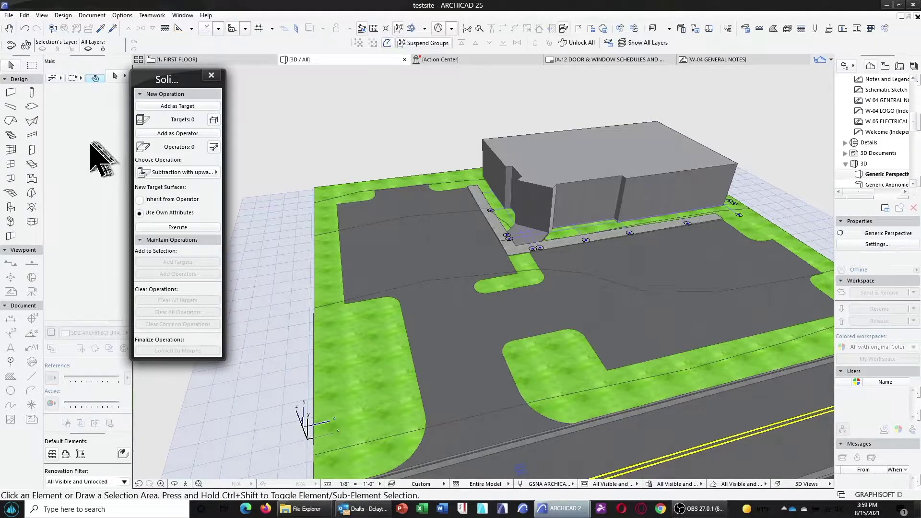
Set up the Railing tool with the Railing - Fence - Wood favorite from the Fences folder as its default settings
{"action": "left_click", "coordinate": [31, 137]}
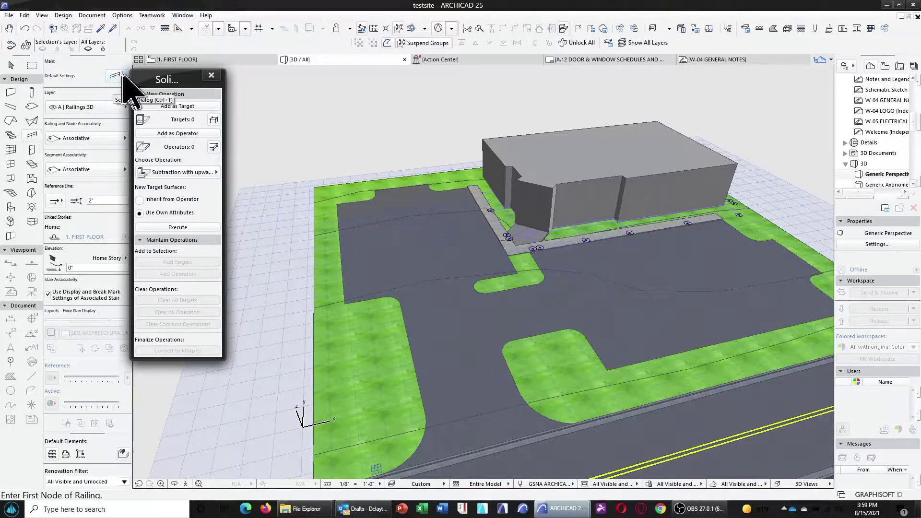
{"action": "left_click", "coordinate": [125, 76]}
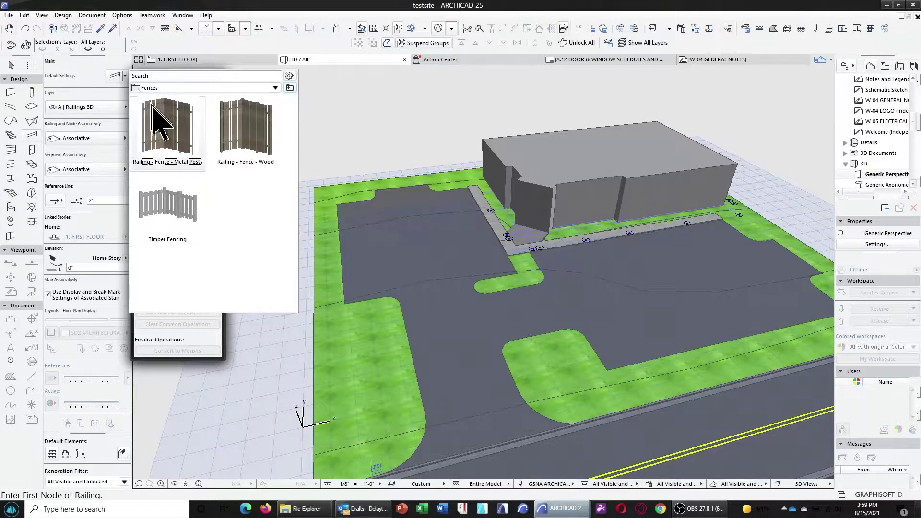
{"action": "left_click", "coordinate": [240, 128]}
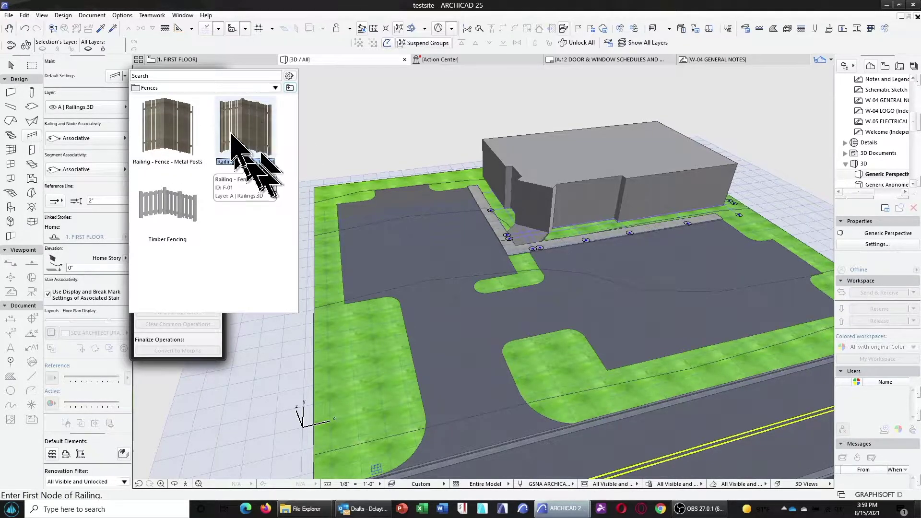
{"action": "left_click", "coordinate": [251, 123]}
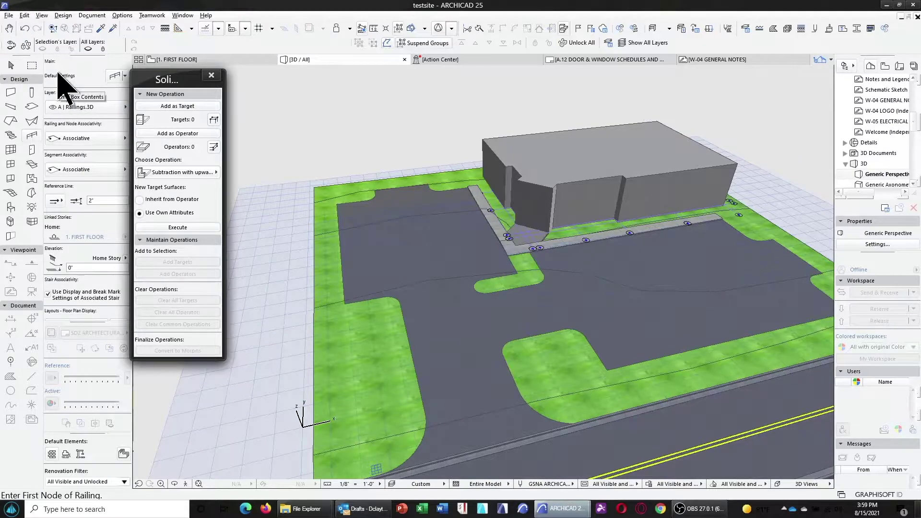
{"action": "left_click", "coordinate": [115, 76]}
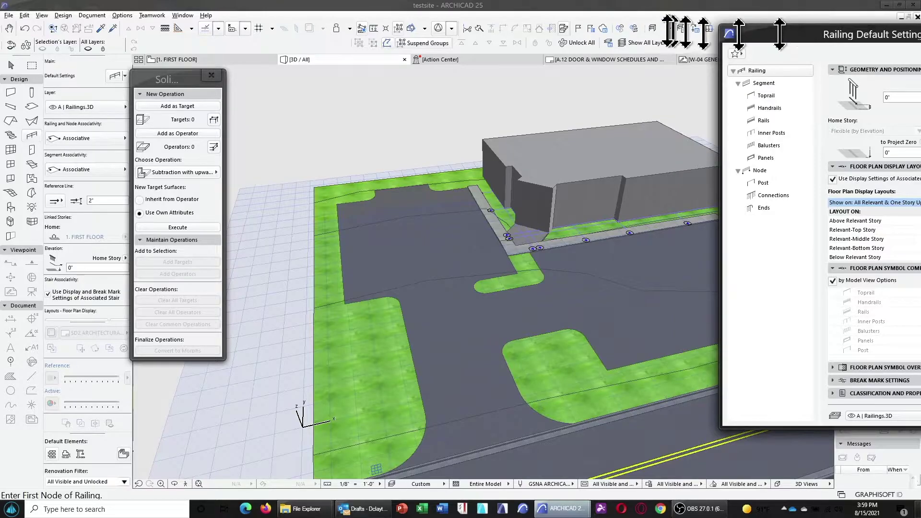
{"action": "left_click_drag", "start_coordinate": [842, 33], "coordinate": [448, 41]}
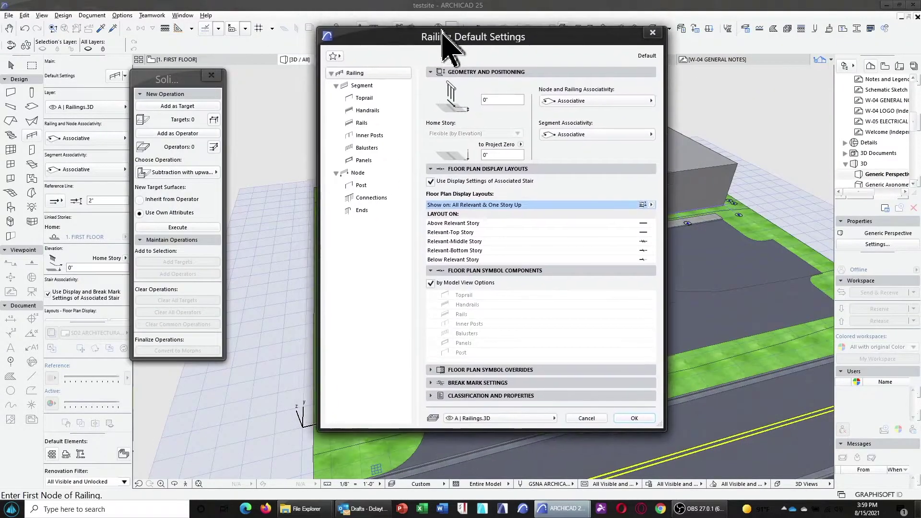
{"action": "left_click", "coordinate": [327, 58]}
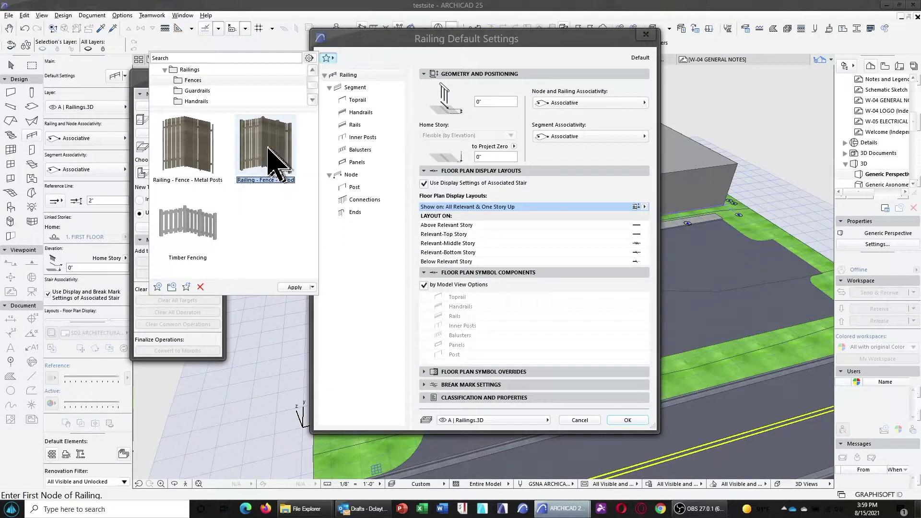
{"action": "left_click", "coordinate": [295, 287]}
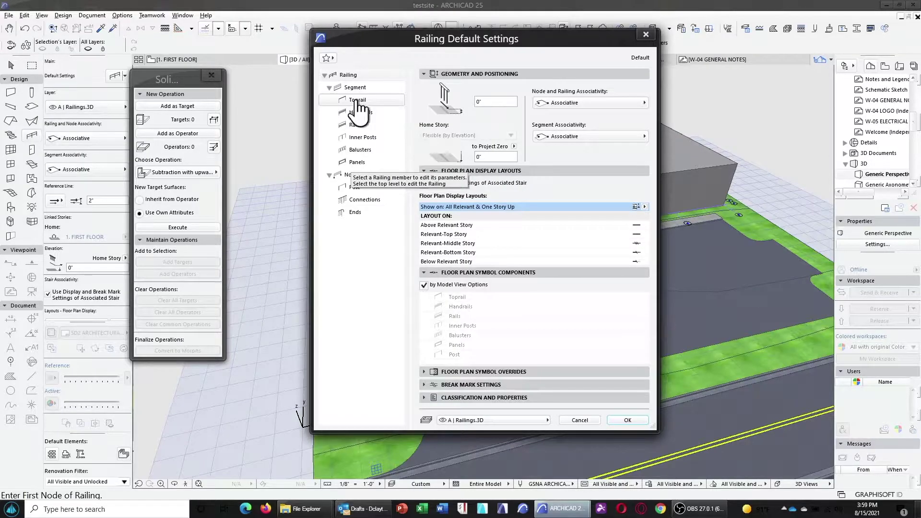
{"action": "left_click", "coordinate": [628, 420]}
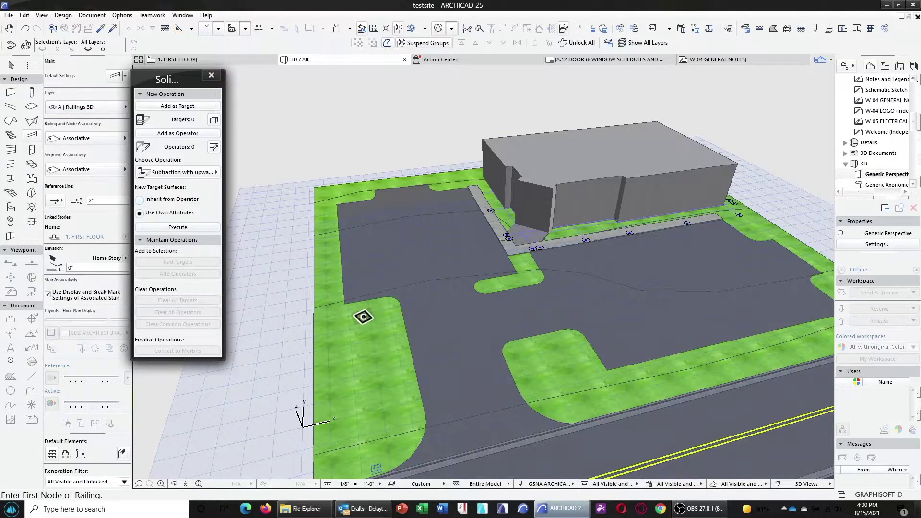
Review the railing's node and segment associativity options, keeping Associative for both
{"action": "middle_click_drag", "start_coordinate": [360, 318], "coordinate": [390, 228]}
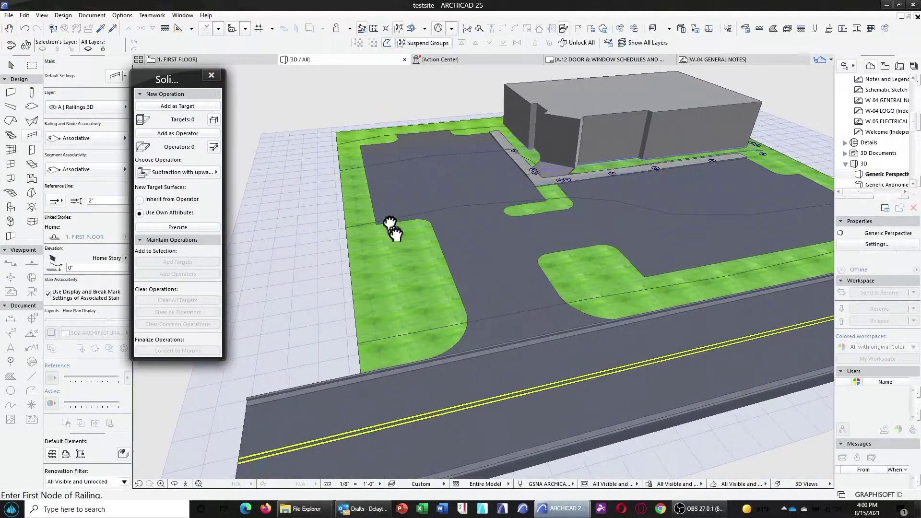
{"action": "left_click", "coordinate": [94, 141]}
{"action": "left_click", "coordinate": [94, 142]}
{"action": "left_click", "coordinate": [102, 170]}
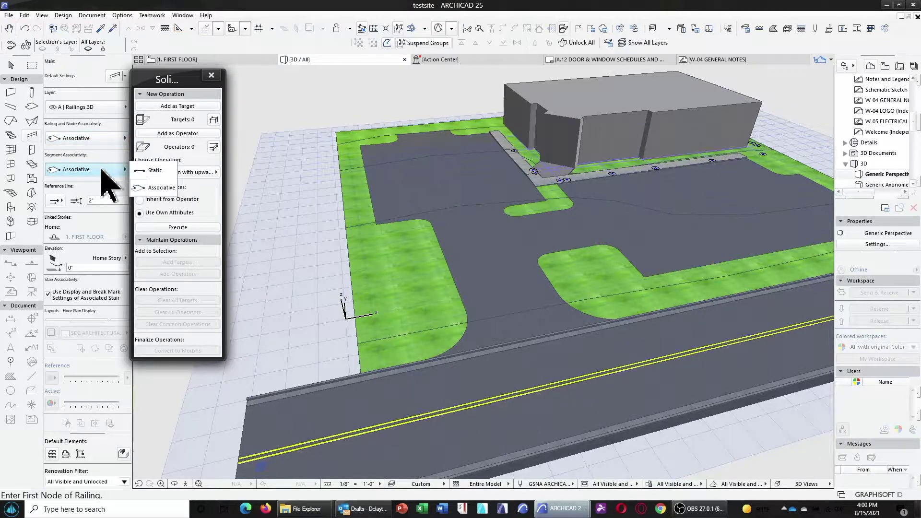
{"action": "left_click", "coordinate": [101, 170]}
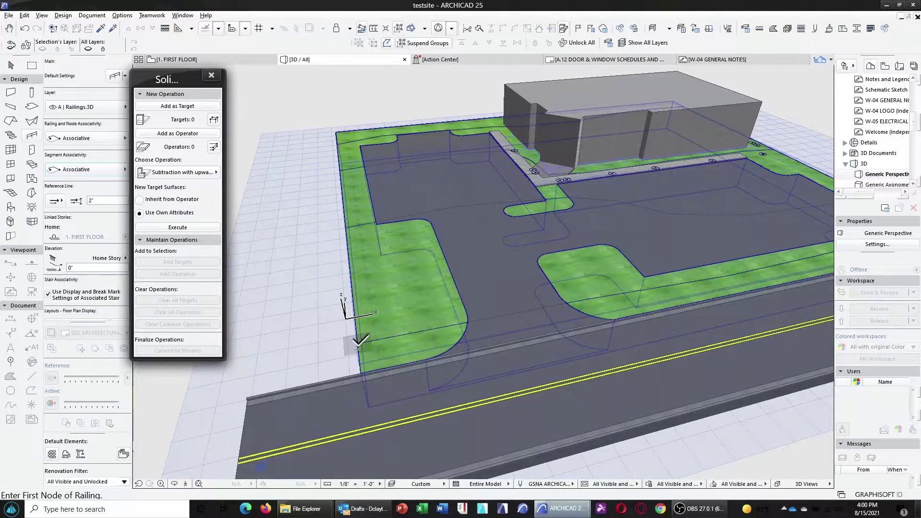
Start the fence railing at the contour point near the road and place nodes at the contour points along the site mesh's first side edge
{"action": "middle_click_drag", "start_coordinate": [358, 342], "coordinate": [594, 362], "text": "shift"}
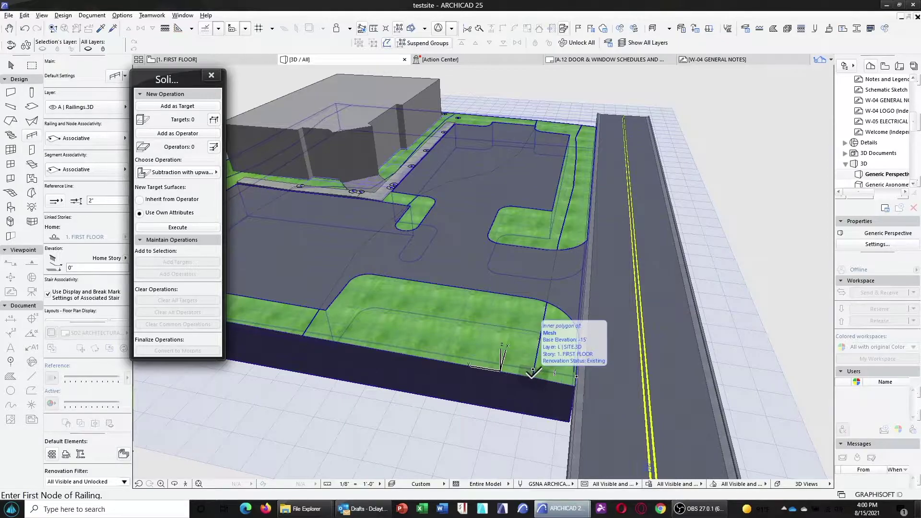
{"action": "left_click", "coordinate": [533, 372]}
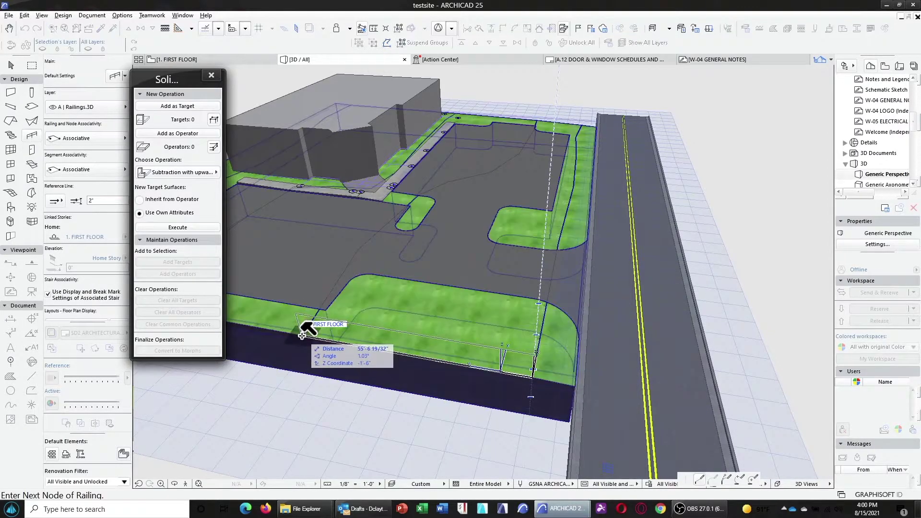
{"action": "middle_click_drag", "start_coordinate": [329, 287], "coordinate": [836, 257], "text": "shift"}
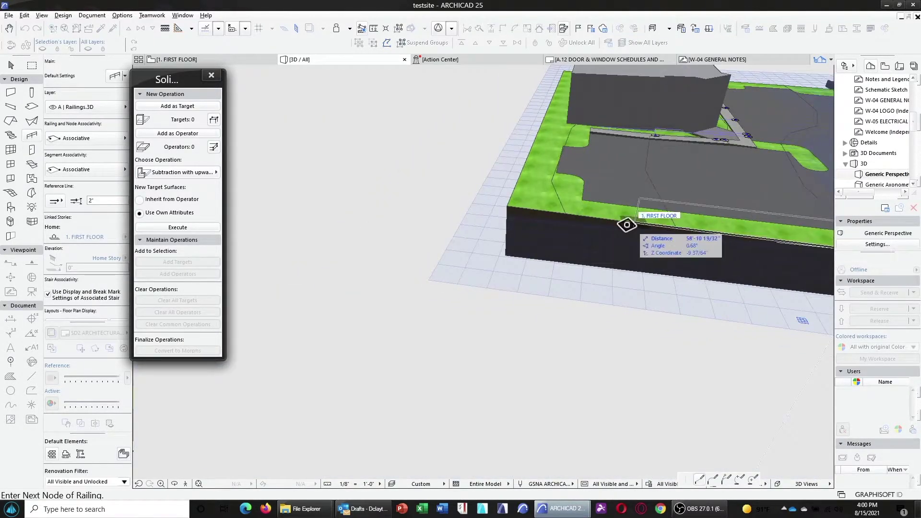
{"action": "left_click", "coordinate": [676, 226]}
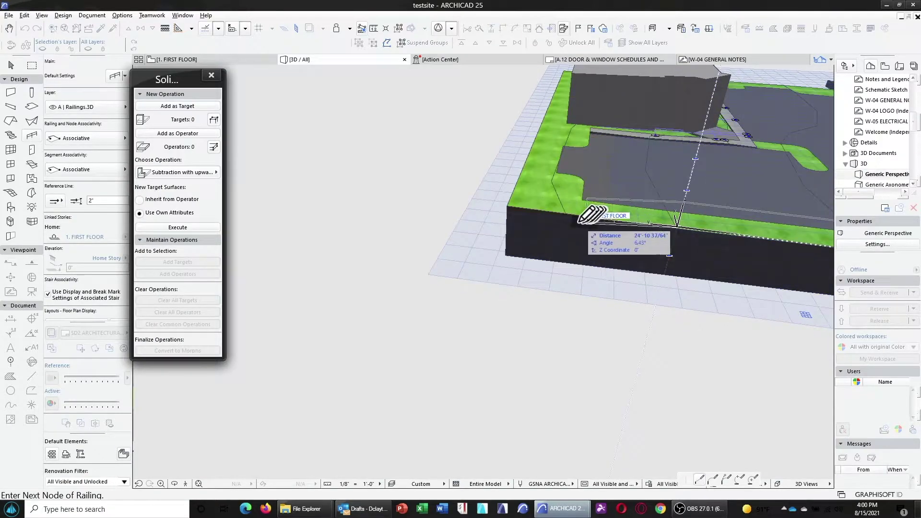
{"action": "scroll", "coordinate": [573, 211], "scroll_direction": "up", "scroll_amount": 2}
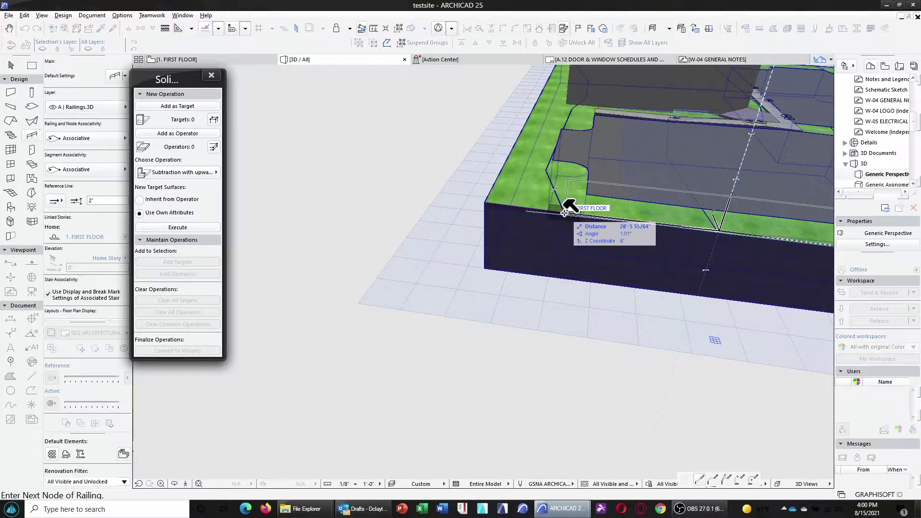
{"action": "left_click", "coordinate": [565, 212]}
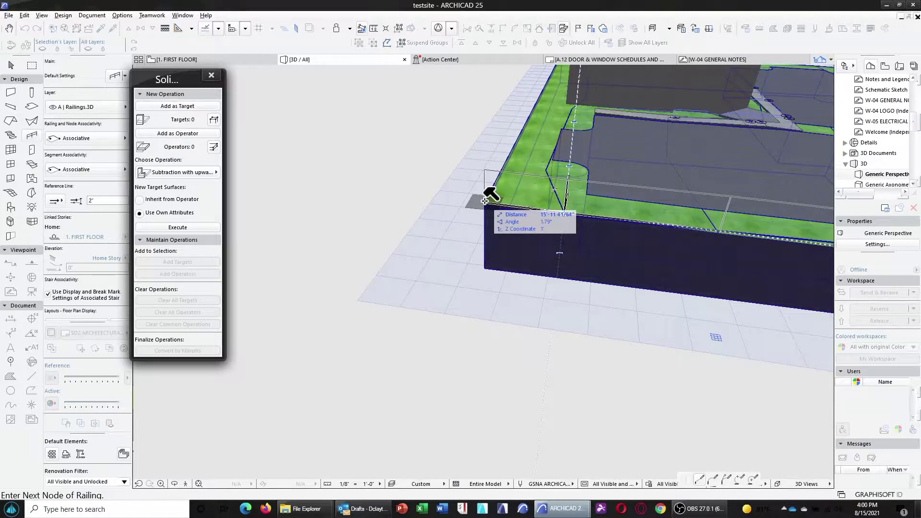
Continue the fence around the rear corners behind the building and along the opposite side edge, ending at the last contour point near the road
{"action": "scroll", "coordinate": [494, 158], "scroll_direction": "down", "scroll_amount": 2}
{"action": "middle_click_drag", "start_coordinate": [490, 161], "coordinate": [862, 201], "text": "shift"}
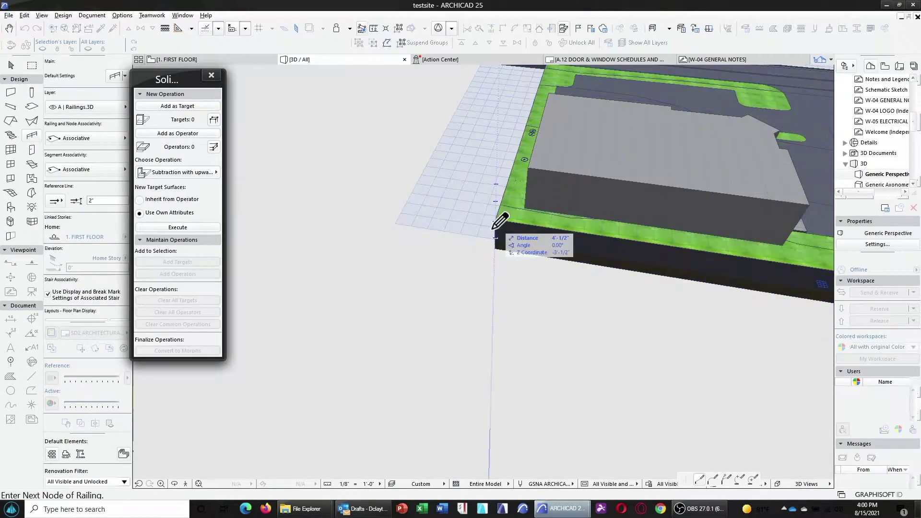
{"action": "middle_click_drag", "start_coordinate": [499, 222], "coordinate": [496, 146], "text": "shift"}
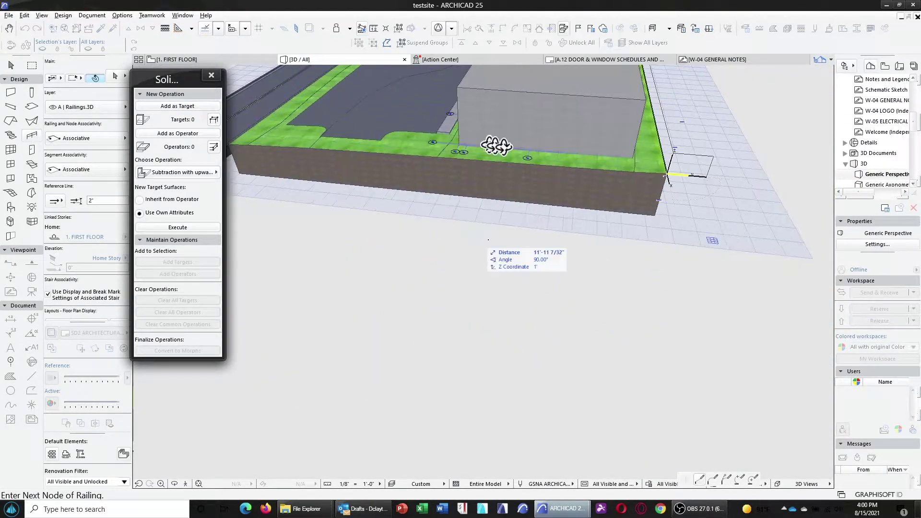
{"action": "scroll", "coordinate": [638, 168], "scroll_direction": "up", "scroll_amount": 3}
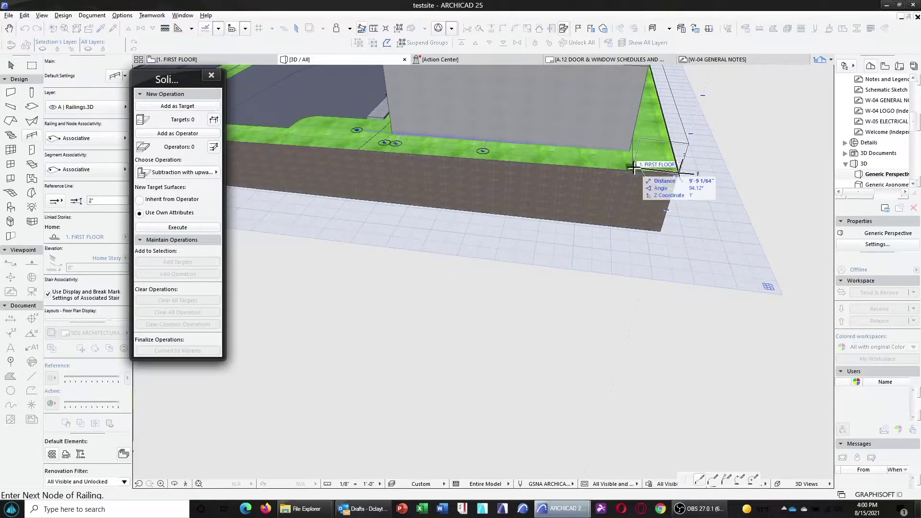
{"action": "left_click", "coordinate": [633, 169]}
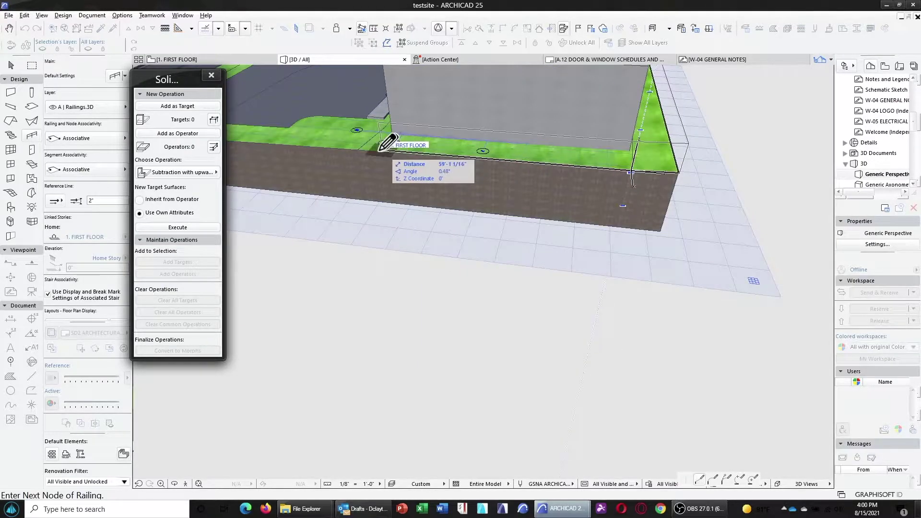
{"action": "middle_click_drag", "start_coordinate": [368, 141], "coordinate": [506, 151], "text": "shift"}
{"action": "left_click", "coordinate": [470, 154]}
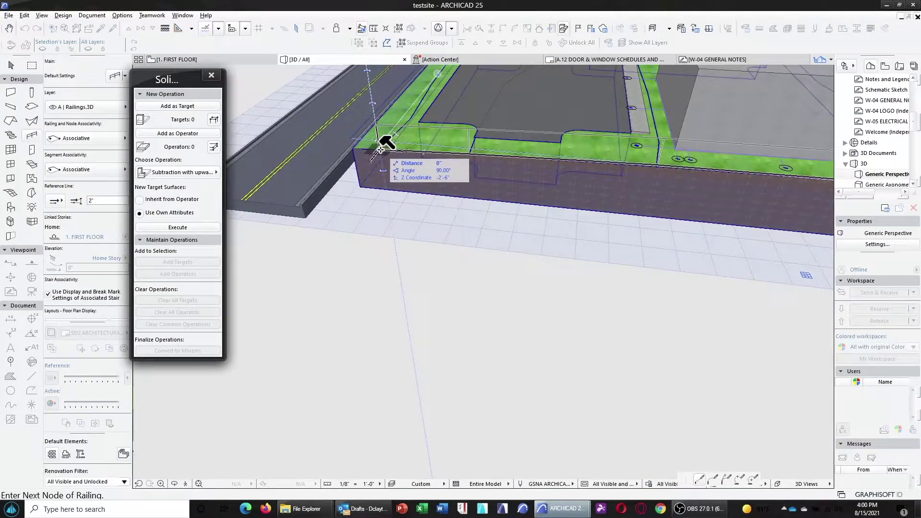
{"action": "double_click", "coordinate": [379, 150]}
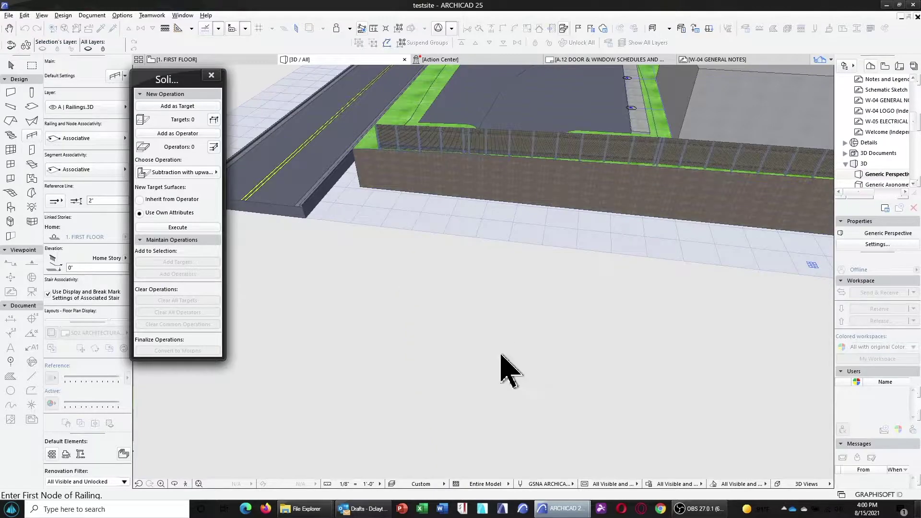
{"action": "key", "text": "Escape"}
Examine the fence from several sides in 3D, checking how it follows the slope along the site's edges
{"action": "left_click_drag", "start_coordinate": [712, 218], "coordinate": [501, 275]}
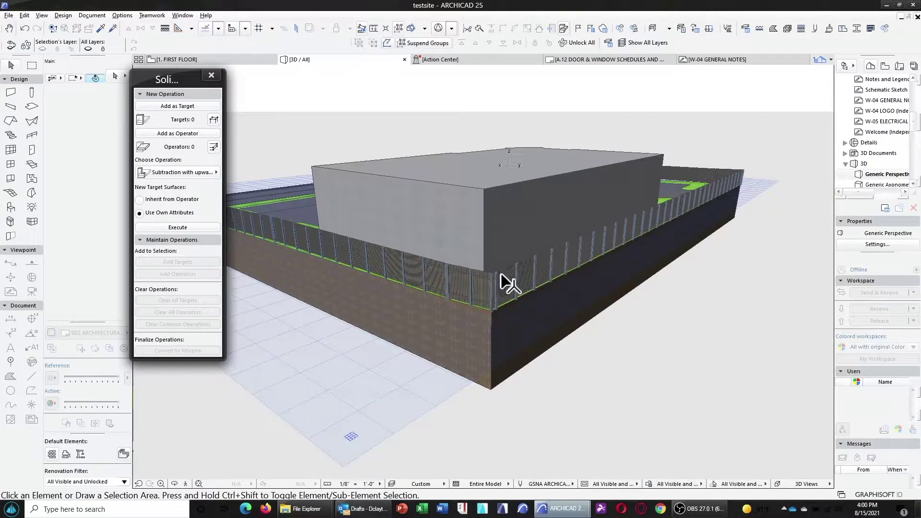
{"action": "left_click", "coordinate": [529, 277]}
{"action": "scroll", "coordinate": [756, 222], "scroll_direction": "down", "scroll_amount": 2}
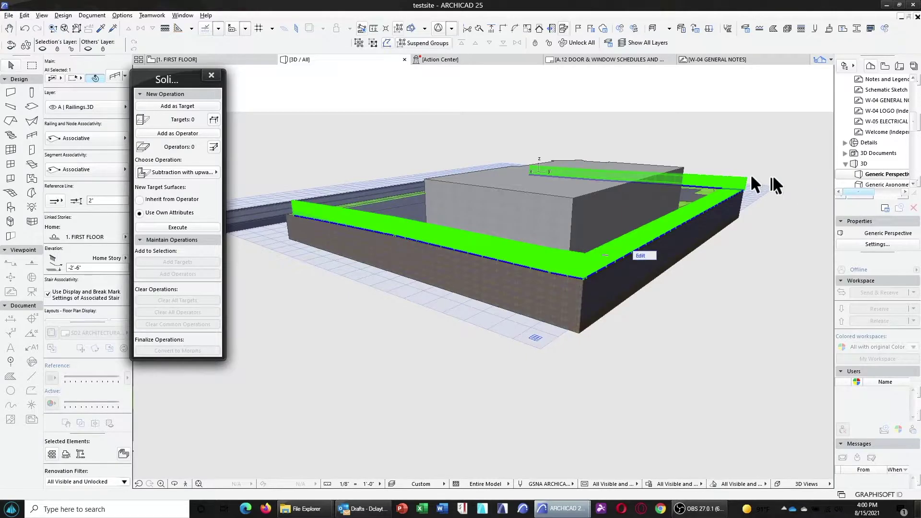
{"action": "middle_click_drag", "start_coordinate": [751, 177], "coordinate": [291, 206], "text": "shift"}
{"action": "scroll", "coordinate": [470, 297], "scroll_direction": "up", "scroll_amount": 2}
{"action": "middle_click_drag", "start_coordinate": [664, 390], "coordinate": [448, 362], "text": "shift"}
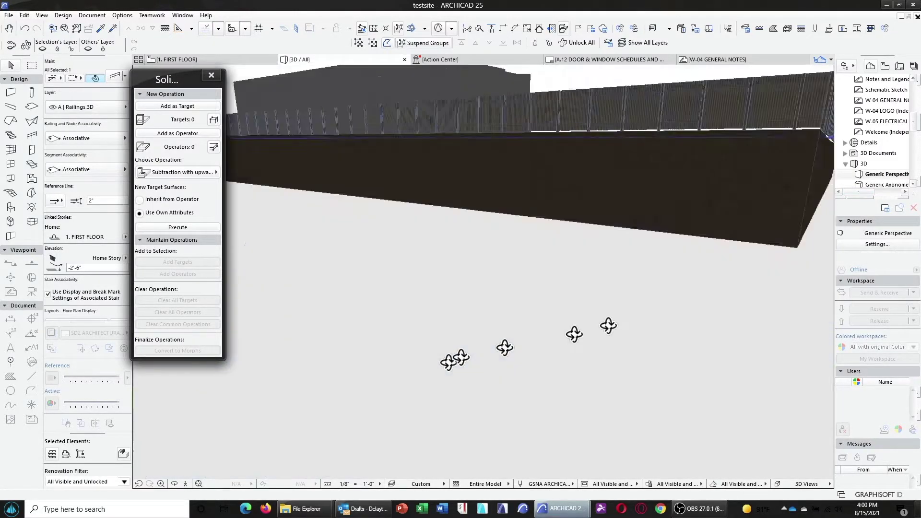
{"action": "middle_click_drag", "start_coordinate": [608, 326], "coordinate": [654, 387], "text": "shift"}
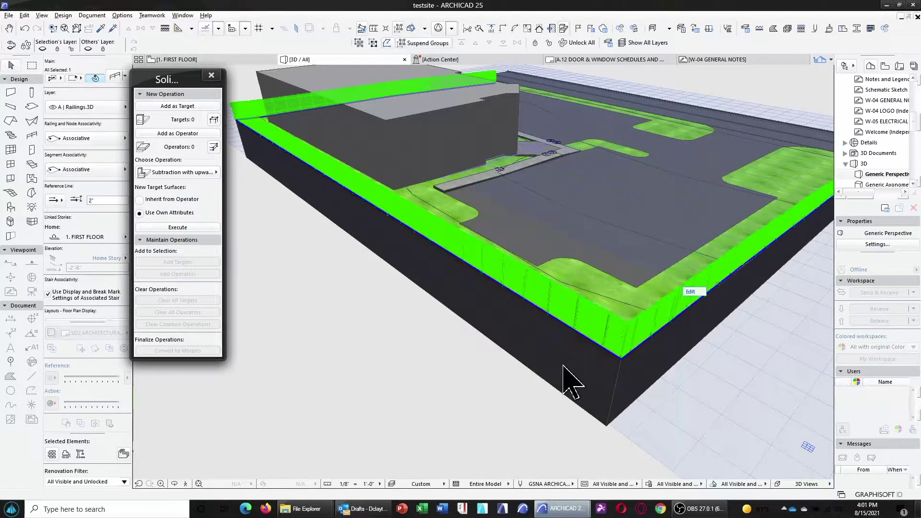
{"action": "left_click", "coordinate": [649, 378]}
{"action": "middle_click_drag", "start_coordinate": [626, 376], "coordinate": [551, 314], "text": "shift"}
{"action": "middle_click_drag", "start_coordinate": [617, 323], "coordinate": [431, 312], "text": "shift"}
{"action": "scroll", "coordinate": [376, 258], "scroll_direction": "down", "scroll_amount": 4}
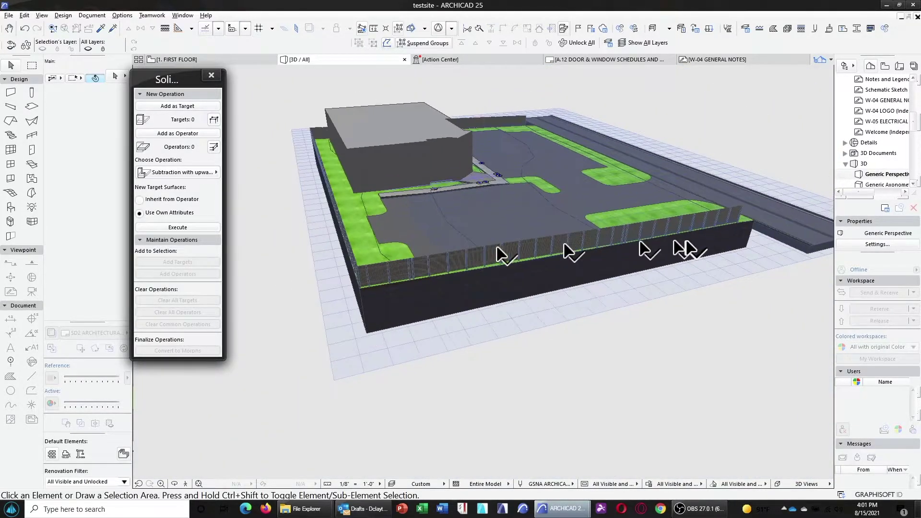
{"action": "middle_click_drag", "start_coordinate": [678, 246], "coordinate": [365, 239], "text": "shift"}
{"action": "scroll", "coordinate": [628, 285], "scroll_direction": "down", "scroll_amount": 2}
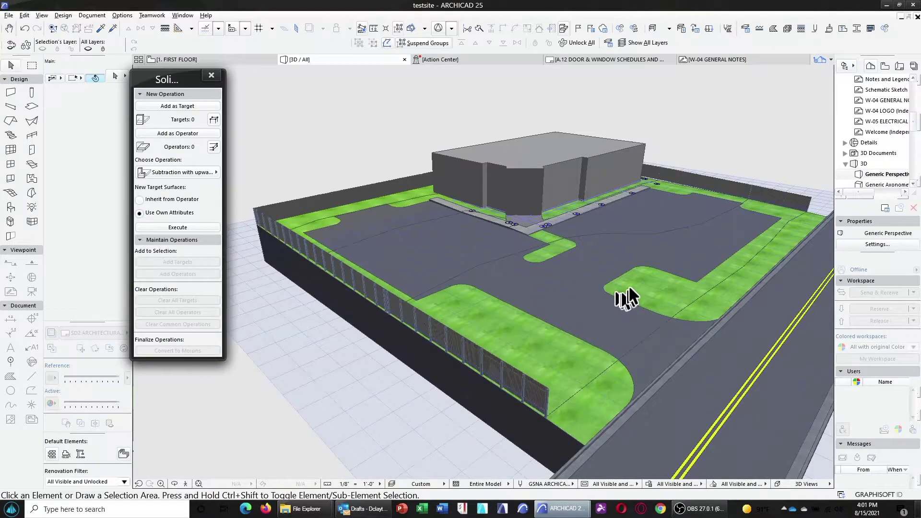
{"action": "middle_click_drag", "start_coordinate": [649, 288], "coordinate": [442, 294]}
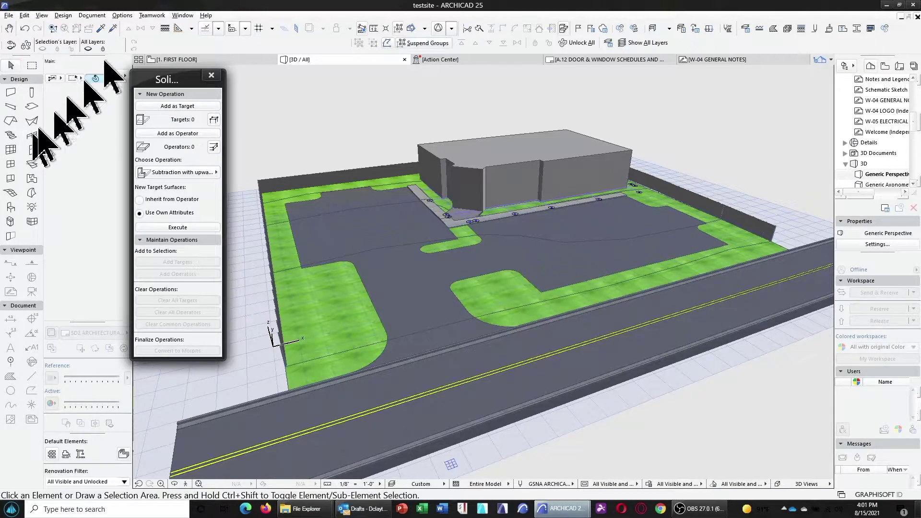
Open the Profile Manager and choose the Curb & Gutter - railing complex profile
{"action": "left_click", "coordinate": [122, 16]}
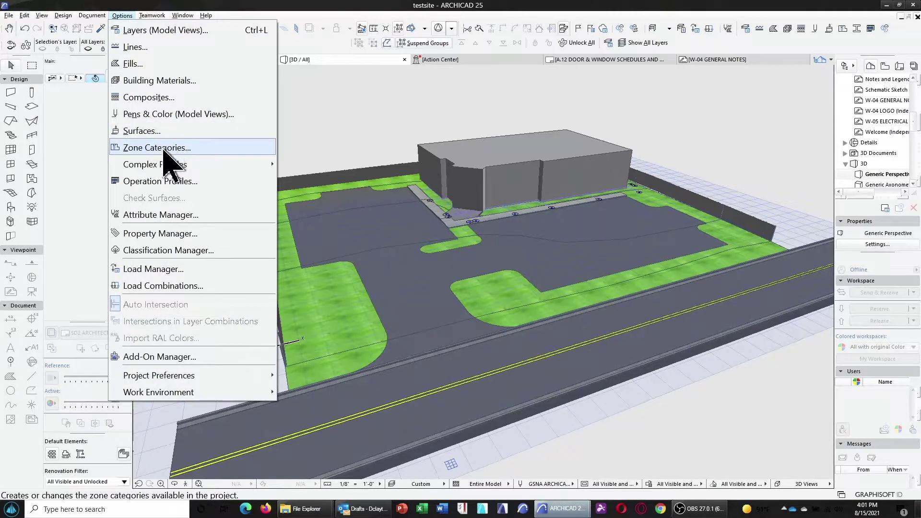
{"action": "mouse_move", "coordinate": [197, 166]}
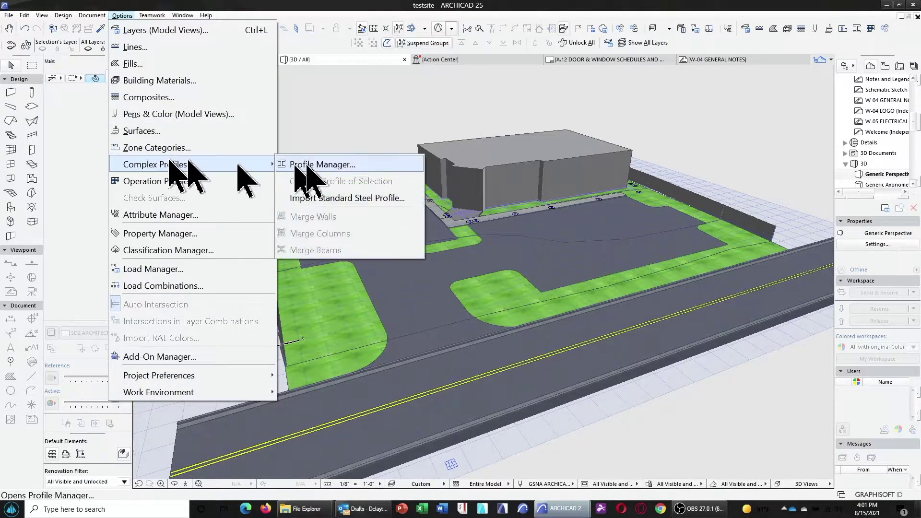
{"action": "left_click", "coordinate": [367, 165]}
{"action": "left_click_drag", "start_coordinate": [881, 20], "coordinate": [458, 88]}
{"action": "left_click", "coordinate": [458, 126]}
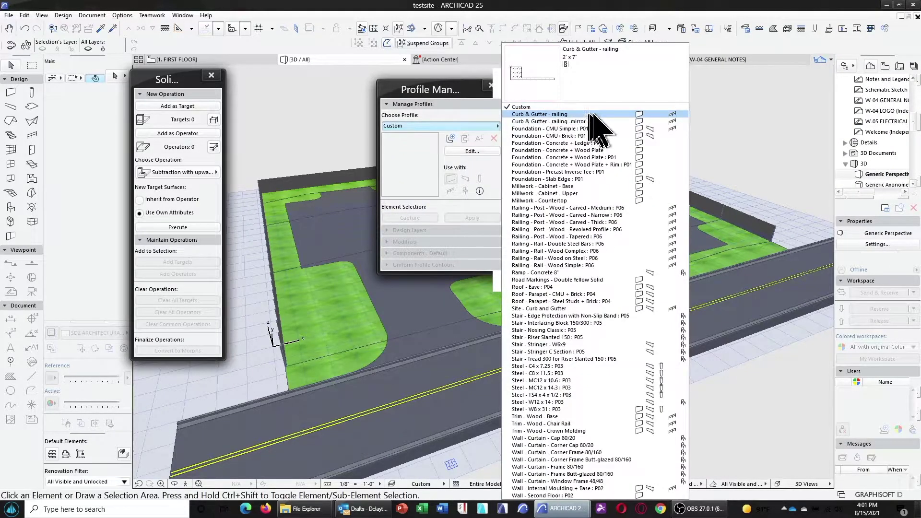
{"action": "left_click", "coordinate": [568, 115]}
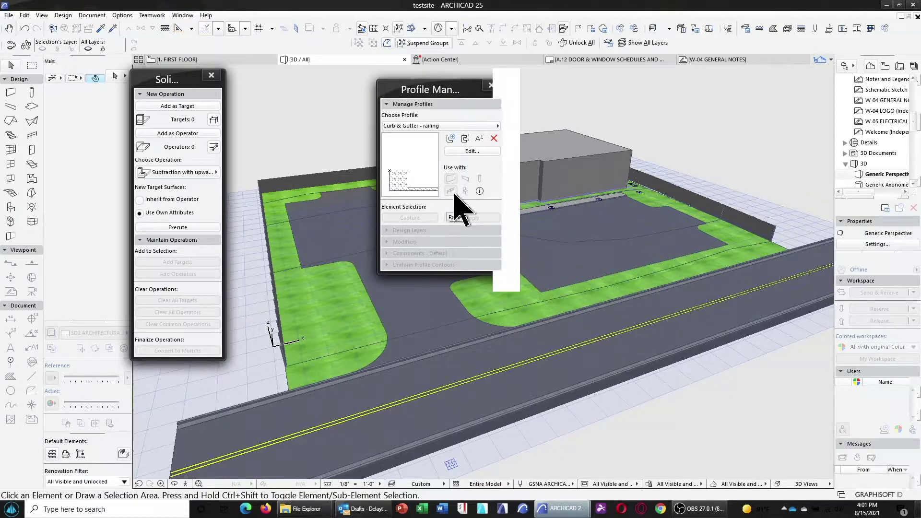
Open the Curb & Gutter - railing profile for editing and examine its full shape, nominal dimensions and origin point
{"action": "left_click", "coordinate": [471, 151]}
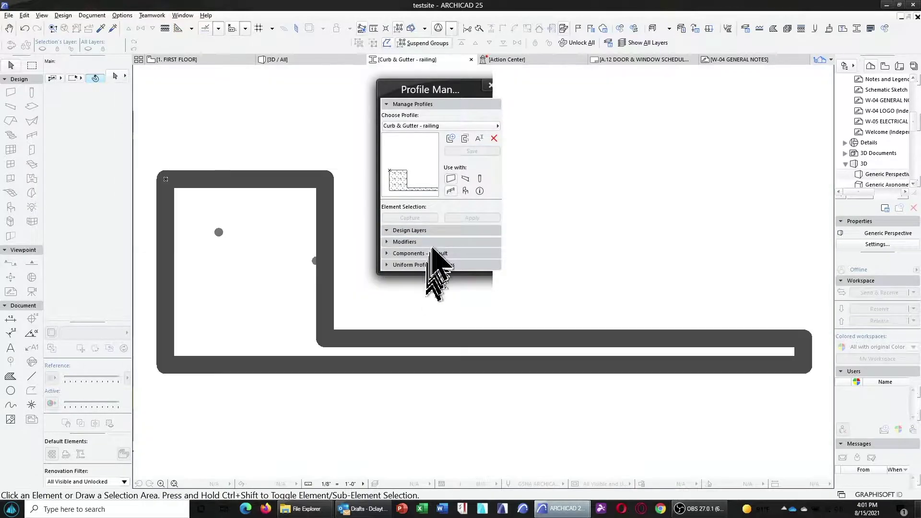
{"action": "scroll", "coordinate": [600, 238], "scroll_direction": "down", "scroll_amount": 2}
{"action": "middle_click_drag", "start_coordinate": [310, 314], "coordinate": [224, 402]}
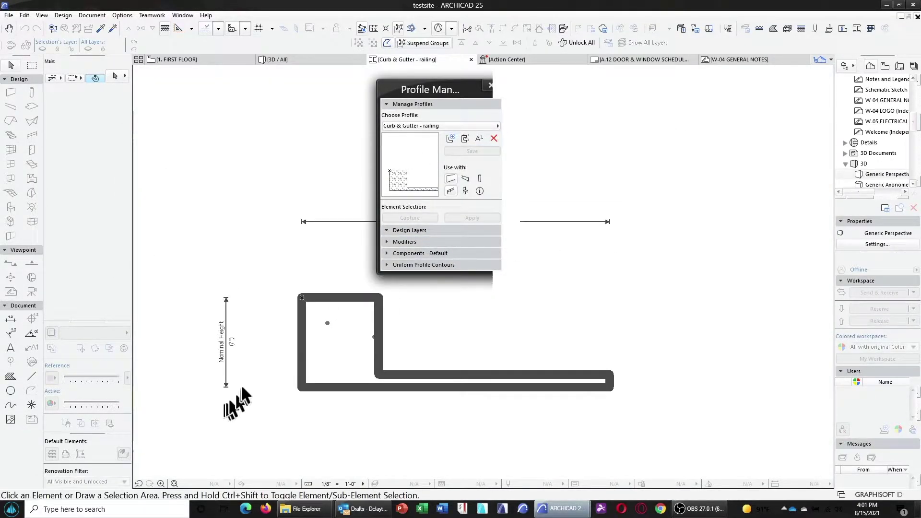
{"action": "left_click", "coordinate": [301, 299]}
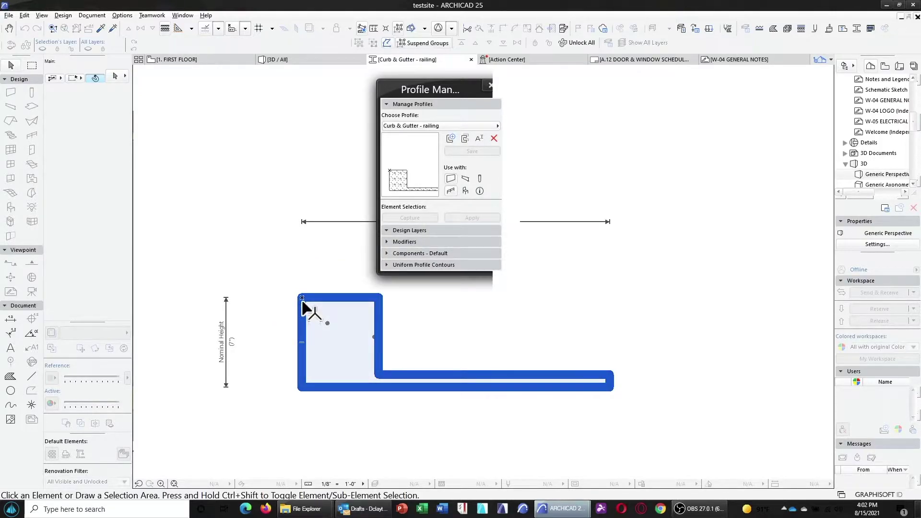
{"action": "key", "text": "Escape"}
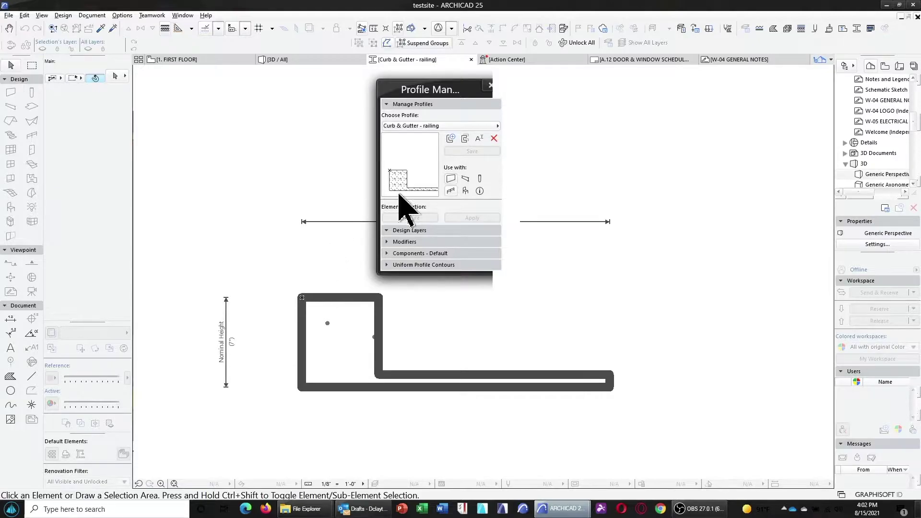
Switch to the Curb & Gutter - railing -mirror profile, examine its reversed shape, and close the Profile Manager
{"action": "left_click", "coordinate": [442, 126]}
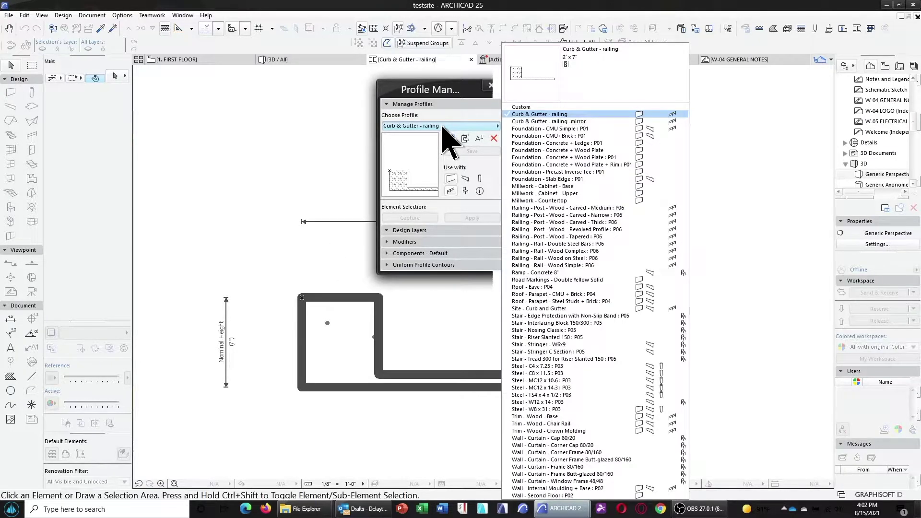
{"action": "left_click", "coordinate": [586, 121]}
{"action": "middle_click_drag", "start_coordinate": [602, 211], "coordinate": [477, 320]}
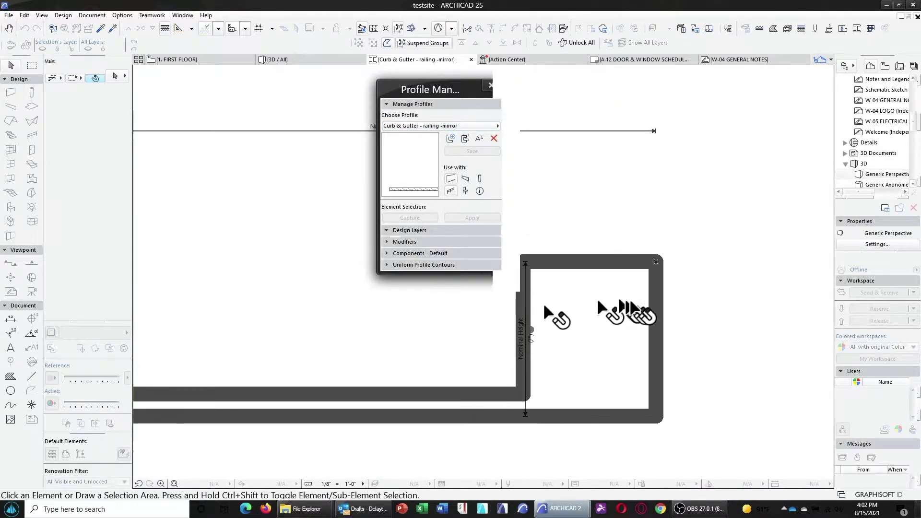
{"action": "left_click", "coordinate": [491, 86]}
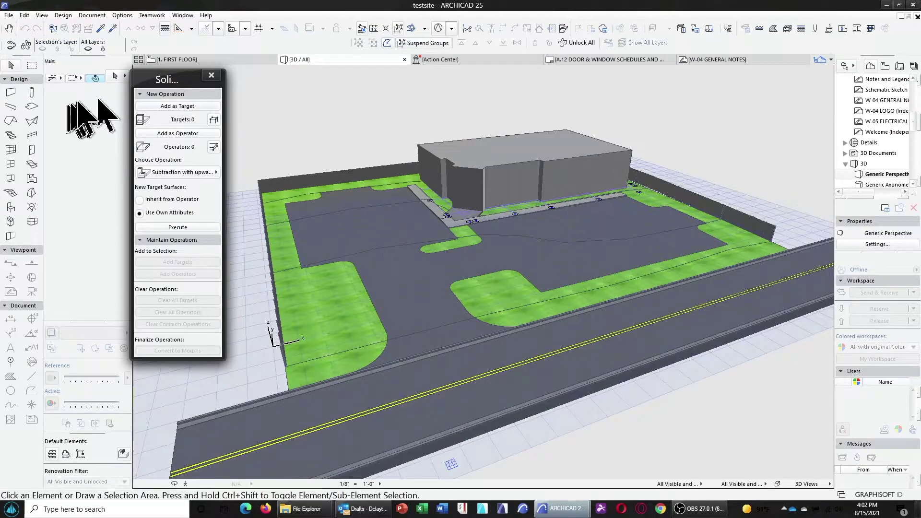
Open the Railing tool's default settings and apply the Curb and Gutter favorite from the Railings folder
{"action": "left_click", "coordinate": [32, 136]}
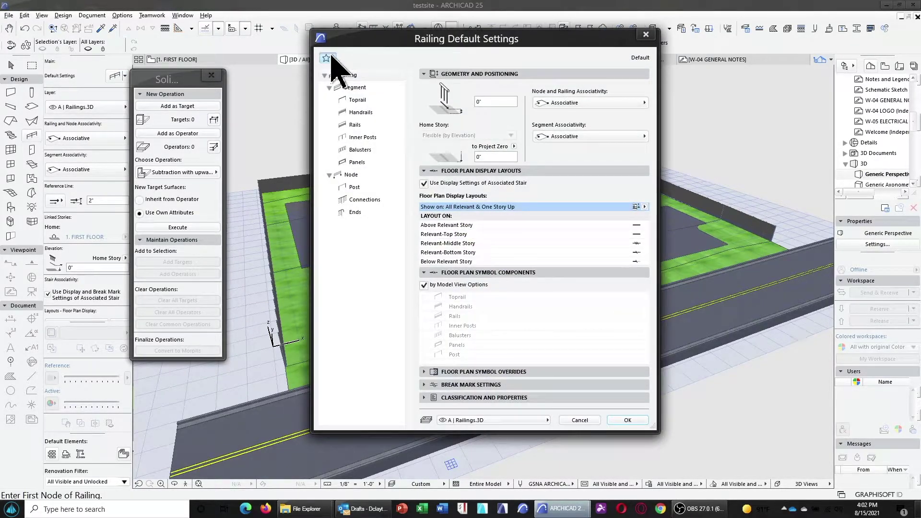
{"action": "left_click", "coordinate": [327, 58]}
{"action": "left_click", "coordinate": [198, 70]}
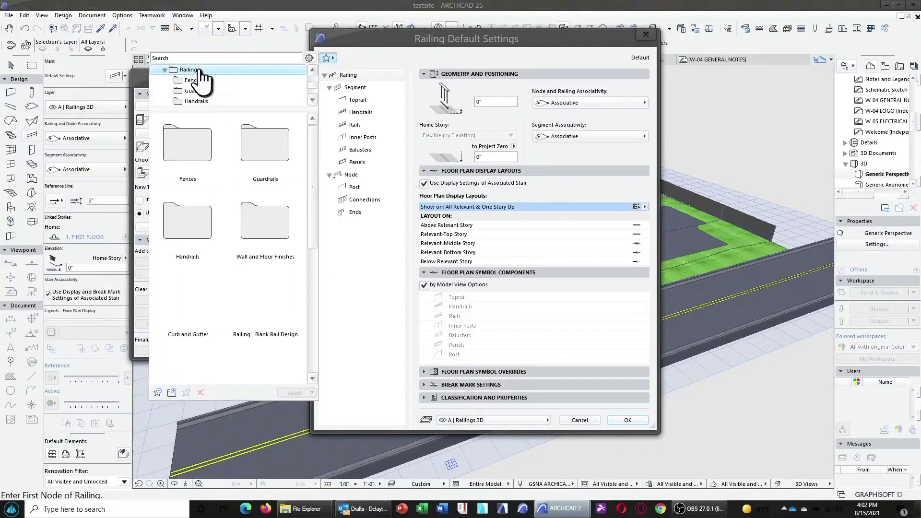
{"action": "left_click", "coordinate": [188, 302]}
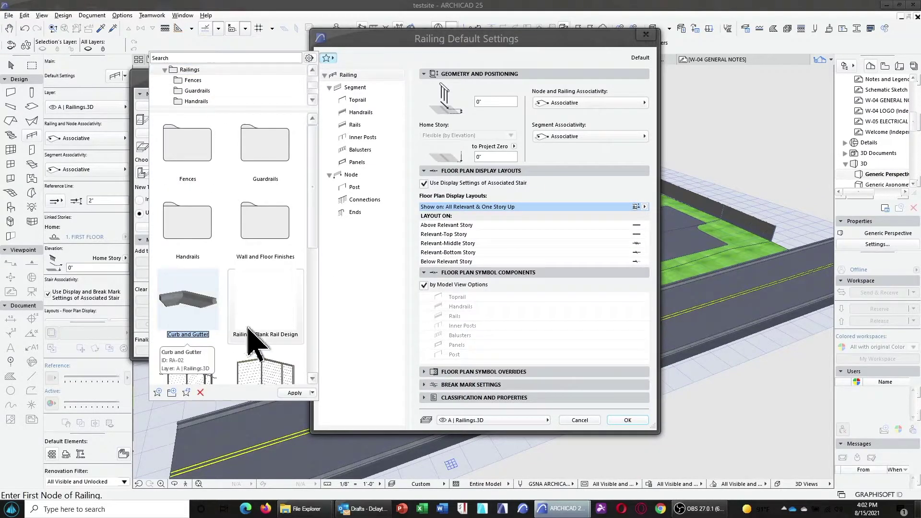
{"action": "left_click", "coordinate": [295, 392]}
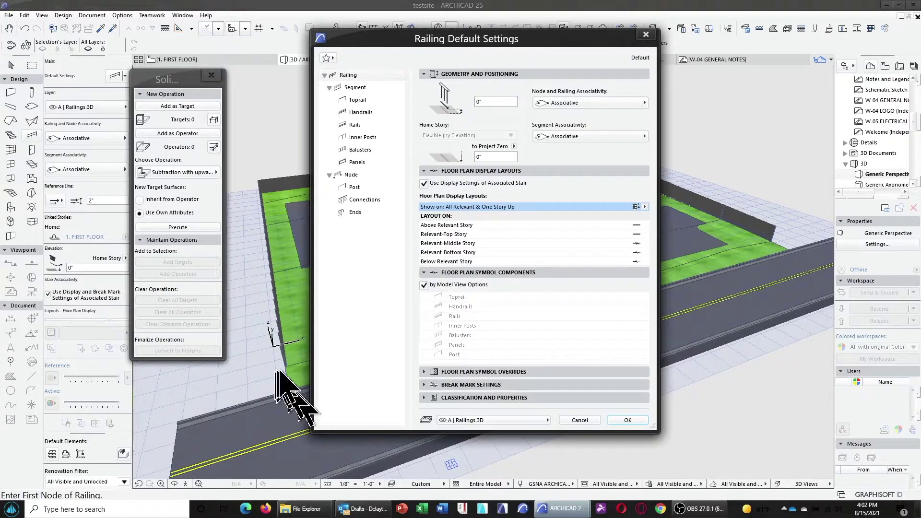
Review the curb railing's segment and toprail settings, including its rail profile, and accept the default settings
{"action": "left_click", "coordinate": [354, 88]}
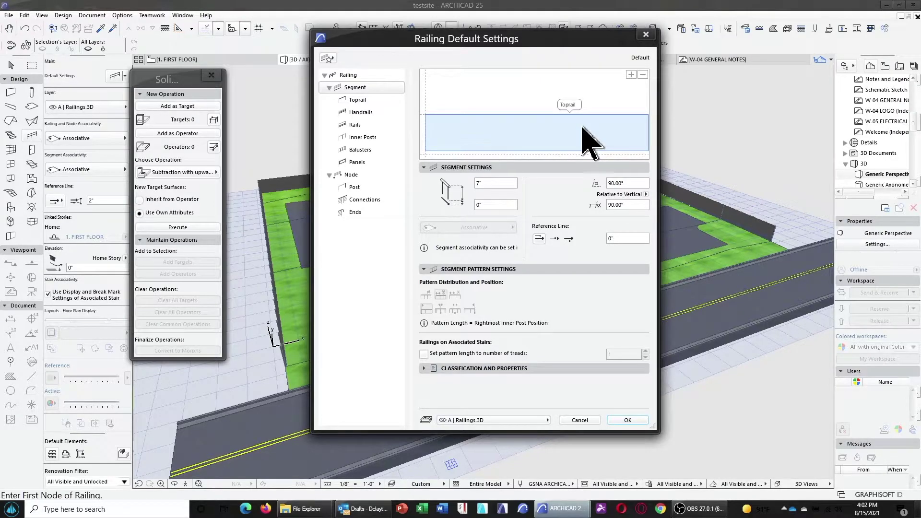
{"action": "left_click", "coordinate": [467, 146]}
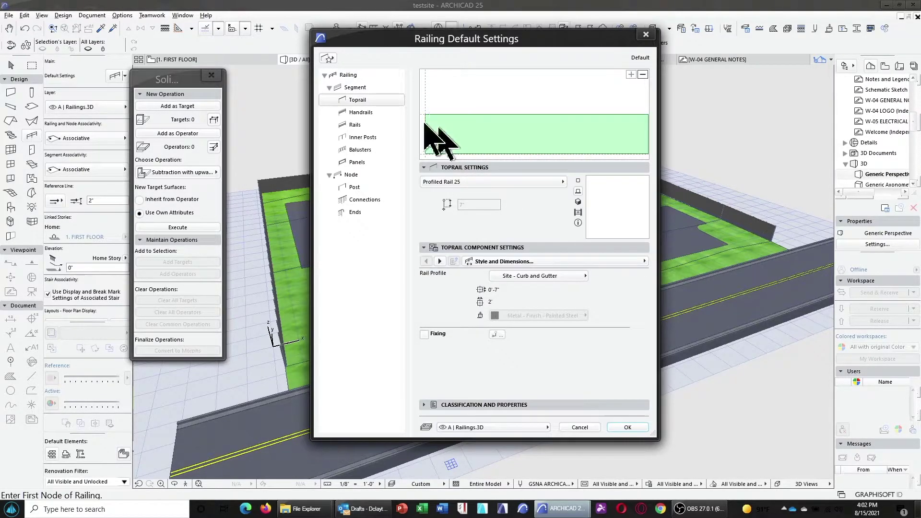
{"action": "left_click", "coordinate": [368, 101]}
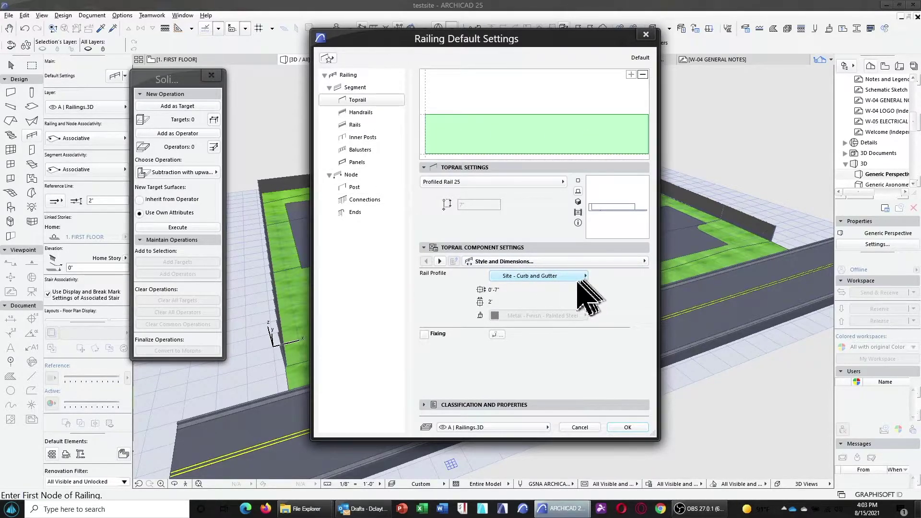
{"action": "left_click", "coordinate": [627, 428]}
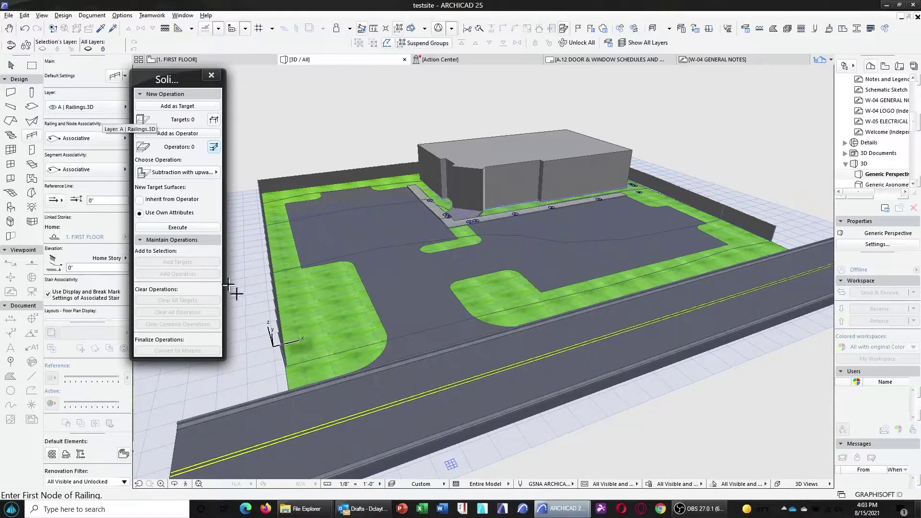
{"action": "scroll", "coordinate": [538, 406], "scroll_direction": "up", "scroll_amount": 1}
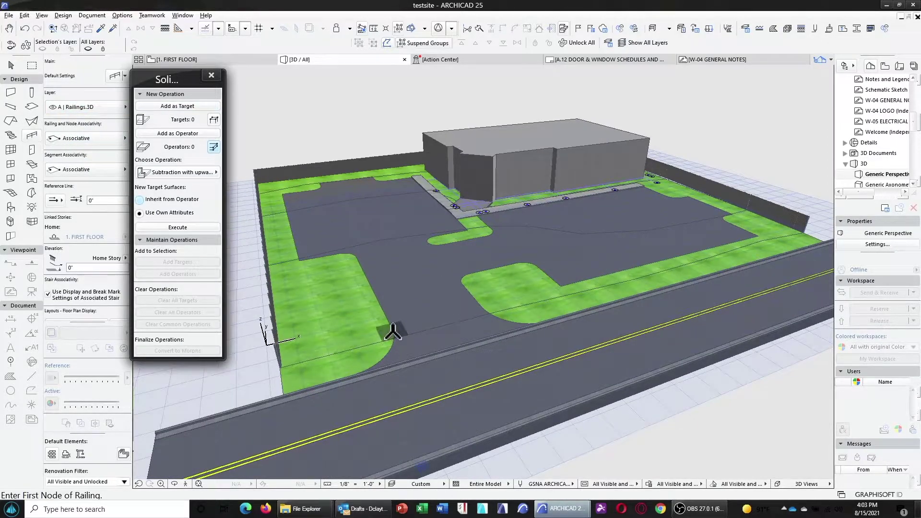
{"action": "left_click", "coordinate": [352, 374]}
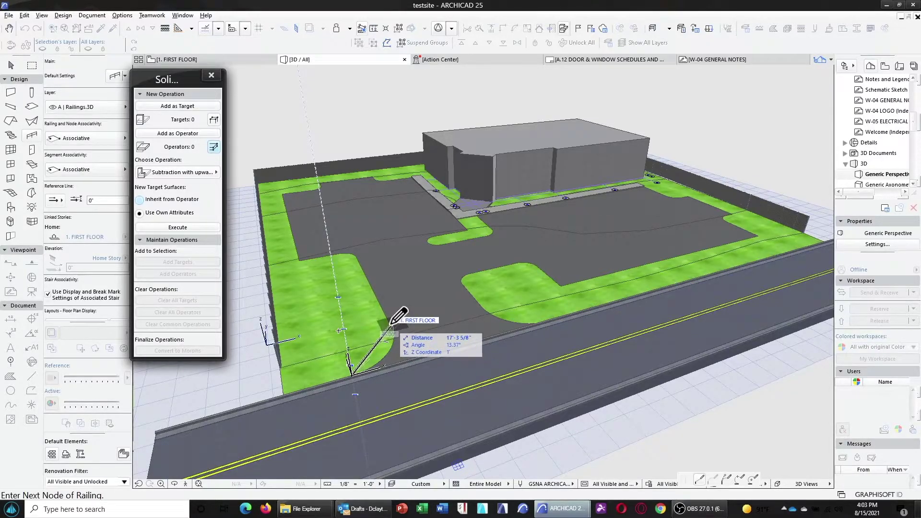
{"action": "middle_click_drag", "start_coordinate": [391, 325], "coordinate": [648, 356], "text": "shift"}
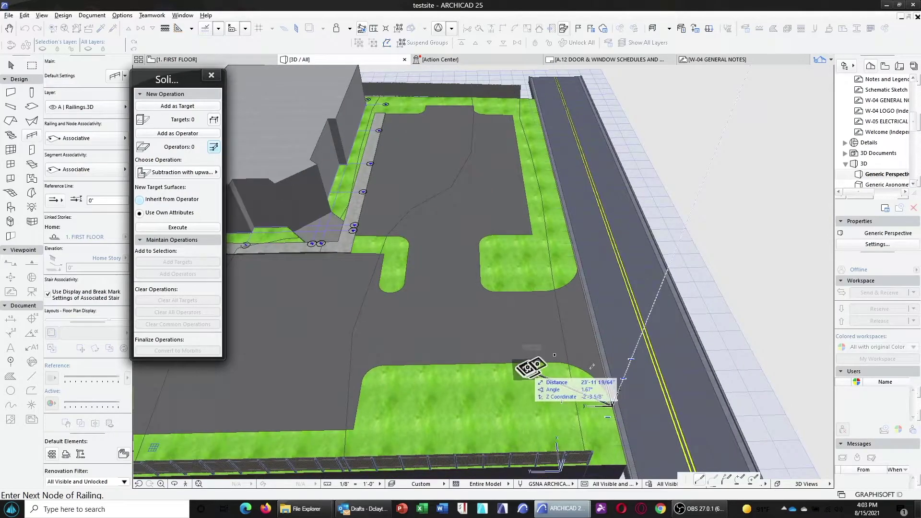
{"action": "left_click", "coordinate": [555, 361]}
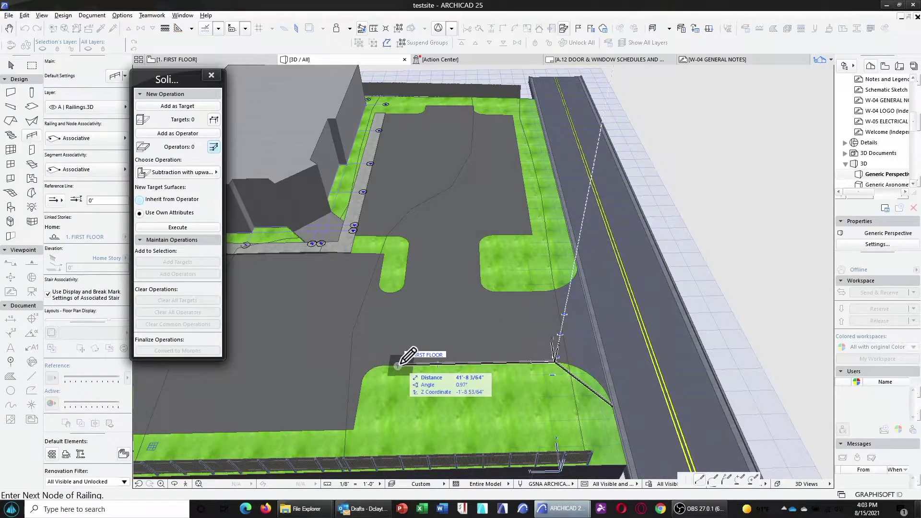
{"action": "key", "text": "Escape"}
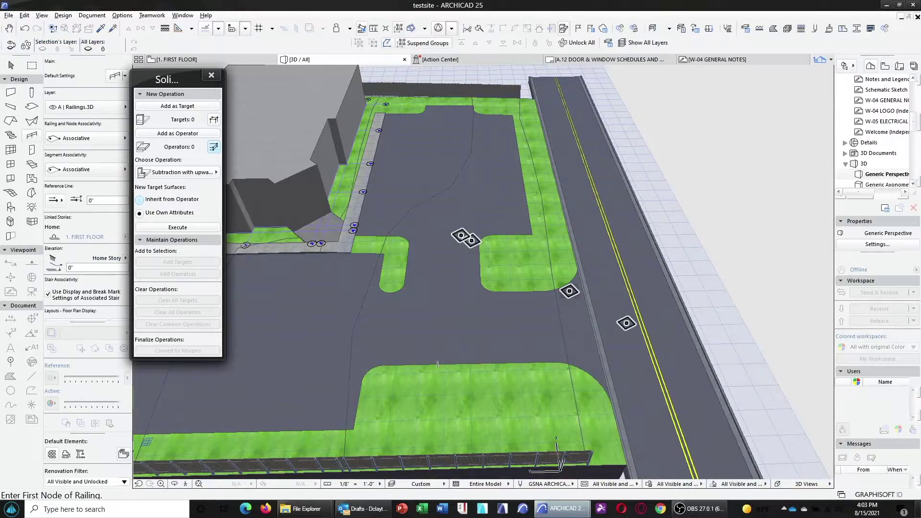
On the First Floor plan, trace the parking lot outline with the Magic Wand to create the curb railing, and select that railing
{"action": "left_click", "coordinate": [206, 61]}
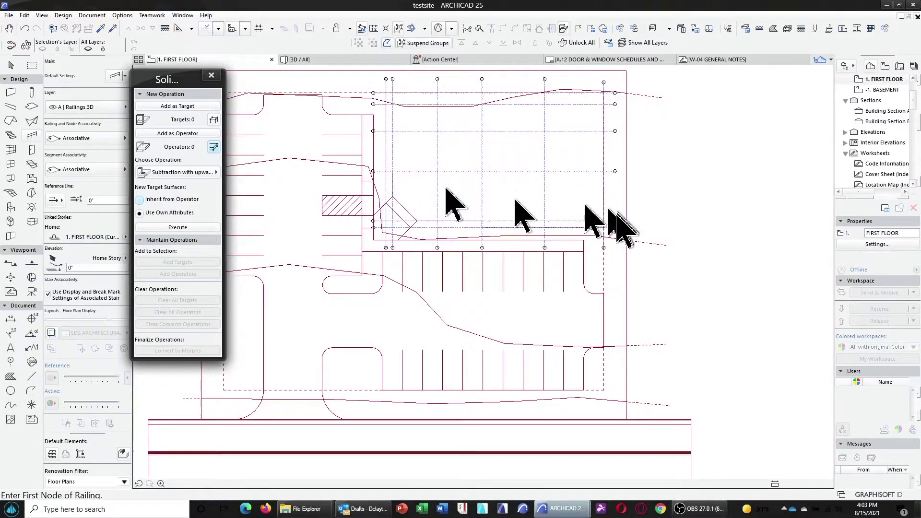
{"action": "scroll", "coordinate": [575, 211], "scroll_direction": "down", "scroll_amount": 2}
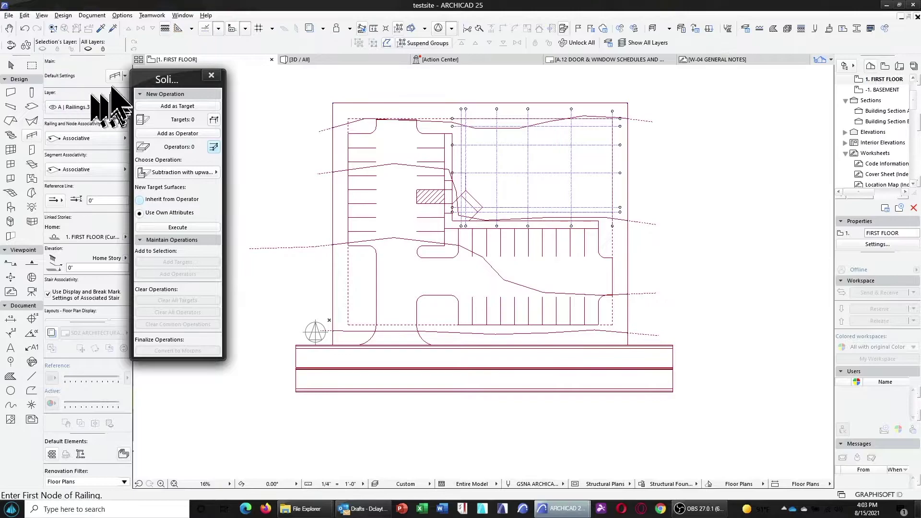
{"action": "key", "text": "space"}
{"action": "left_click", "coordinate": [363, 134]}
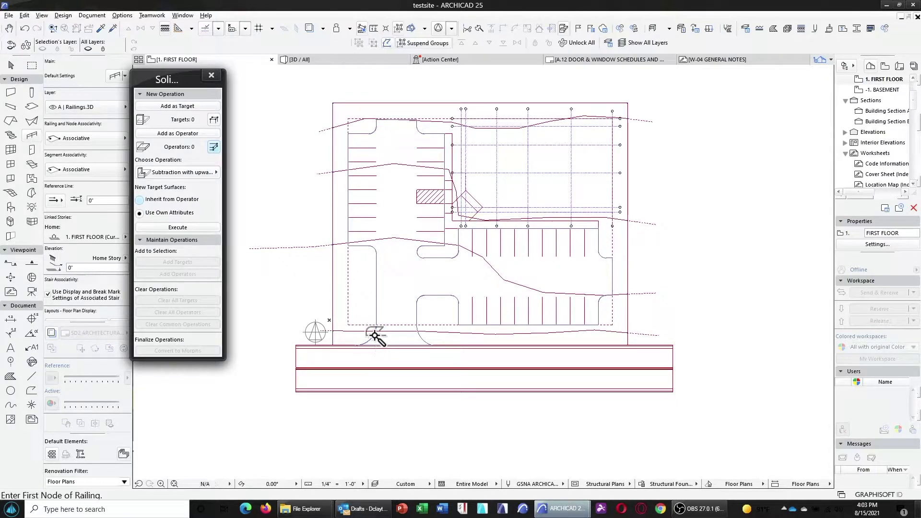
{"action": "left_click", "coordinate": [375, 337]}
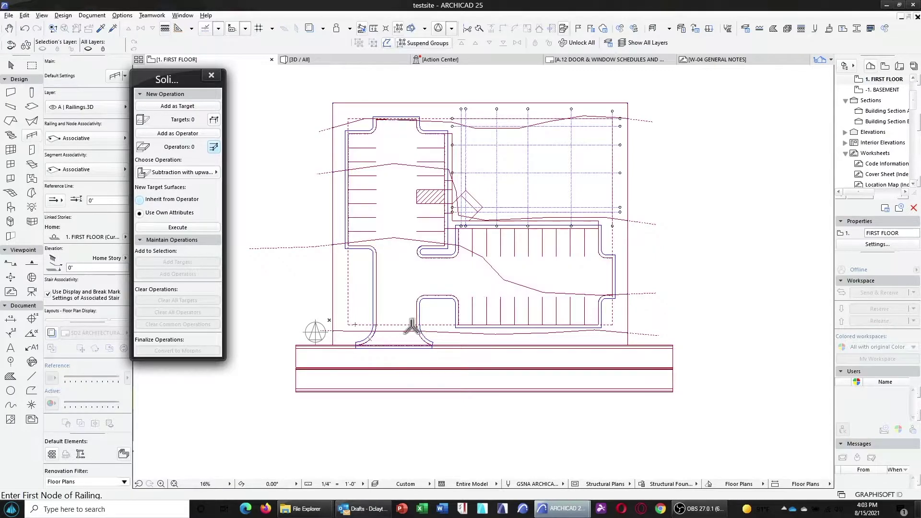
{"action": "left_click", "coordinate": [376, 252], "text": "shift"}
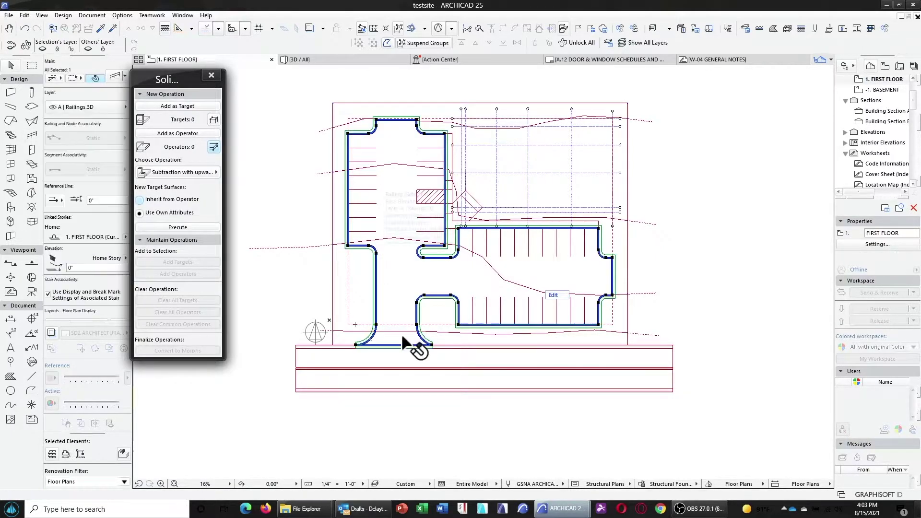
Examine the curb railing around the lot edges and driveway entrance in plan and 3D, checking which side the curb lies on
{"action": "scroll", "coordinate": [402, 378], "scroll_direction": "up", "scroll_amount": 5}
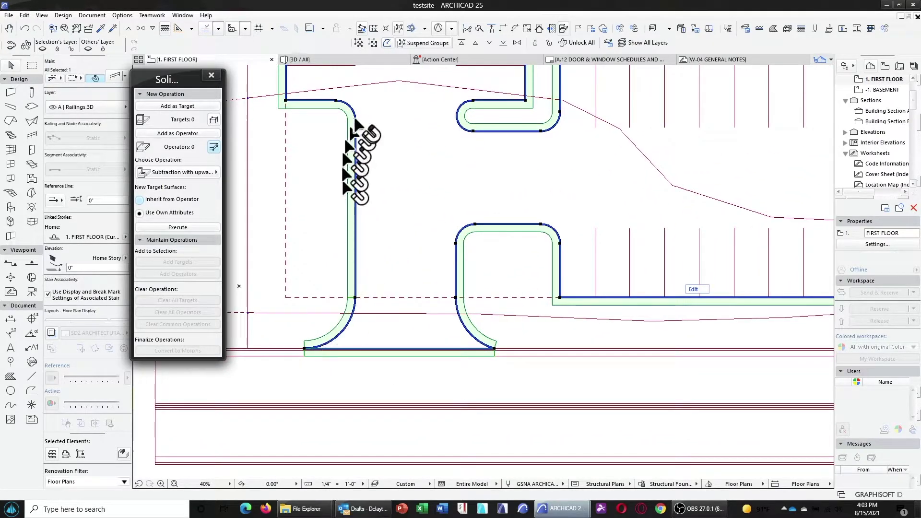
{"action": "scroll", "coordinate": [467, 331], "scroll_direction": "down", "scroll_amount": 2}
{"action": "middle_click_drag", "start_coordinate": [611, 317], "coordinate": [557, 263]}
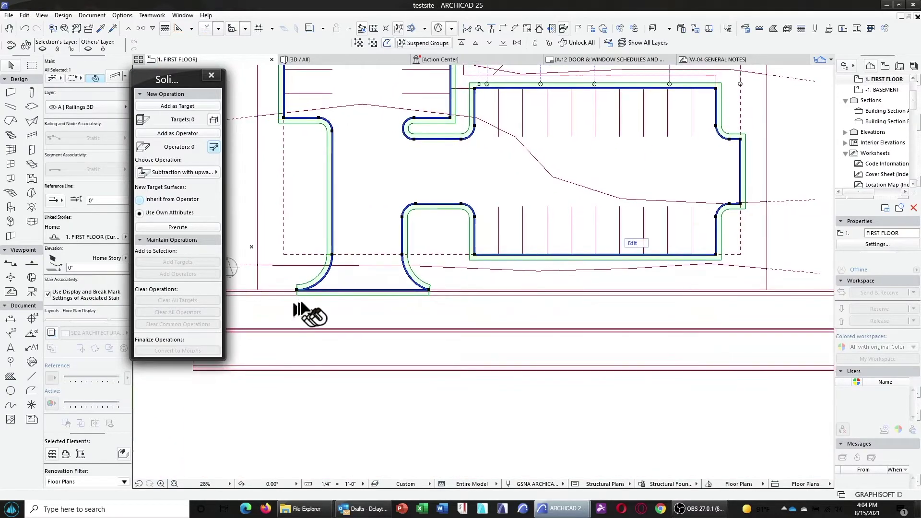
{"action": "scroll", "coordinate": [298, 300], "scroll_direction": "up", "scroll_amount": 4}
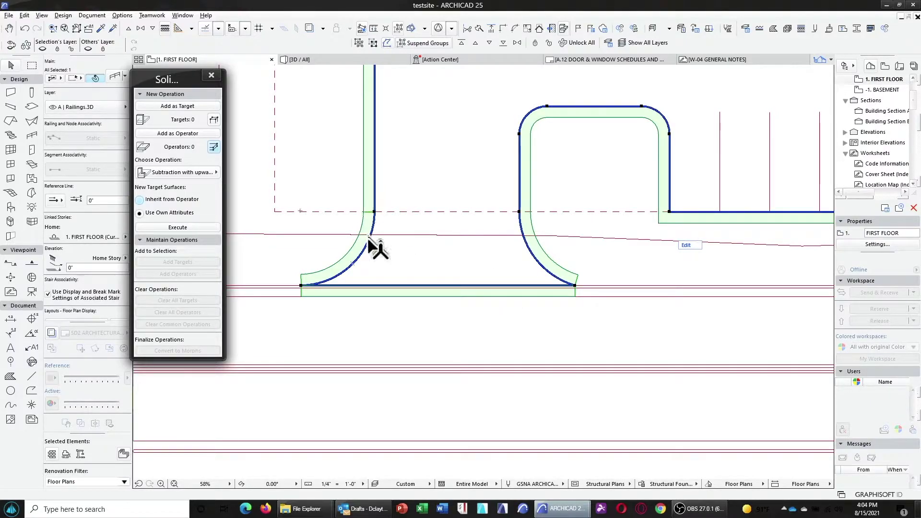
{"action": "scroll", "coordinate": [359, 257], "scroll_direction": "up", "scroll_amount": 3}
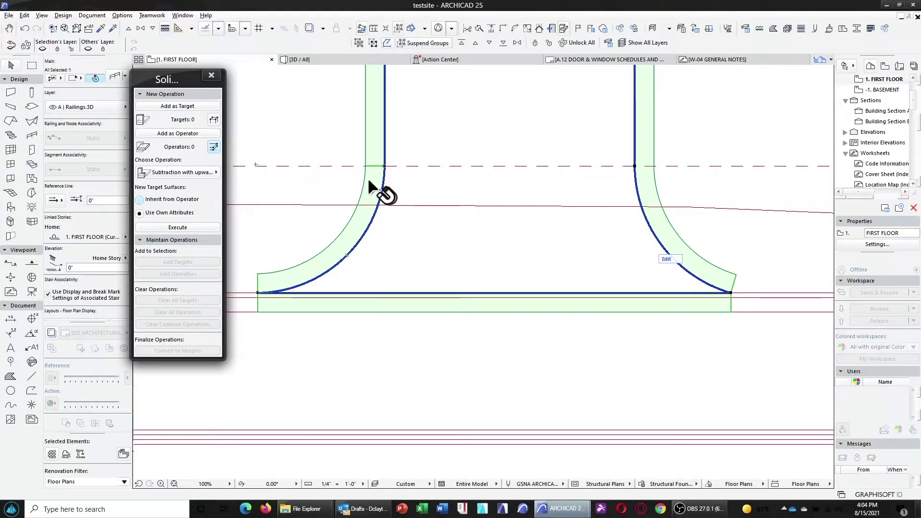
{"action": "left_click", "coordinate": [331, 59]}
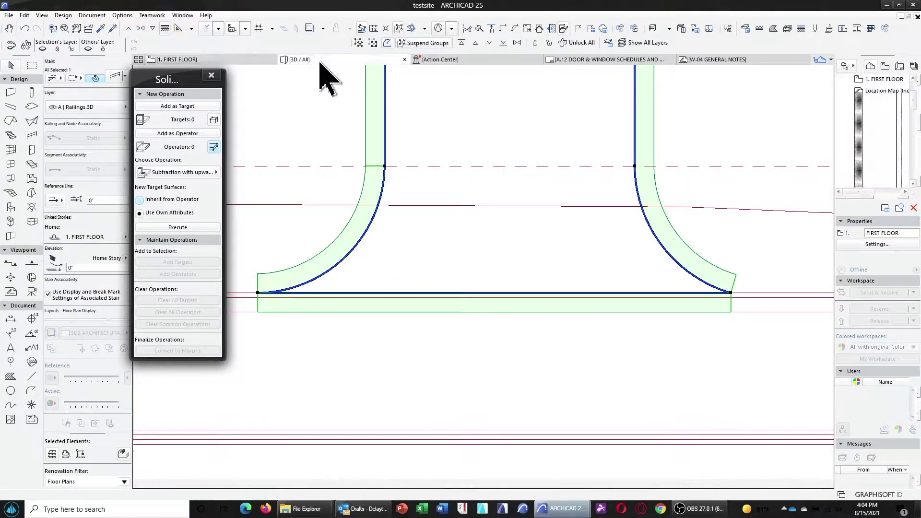
{"action": "scroll", "coordinate": [384, 287], "scroll_direction": "up", "scroll_amount": 3}
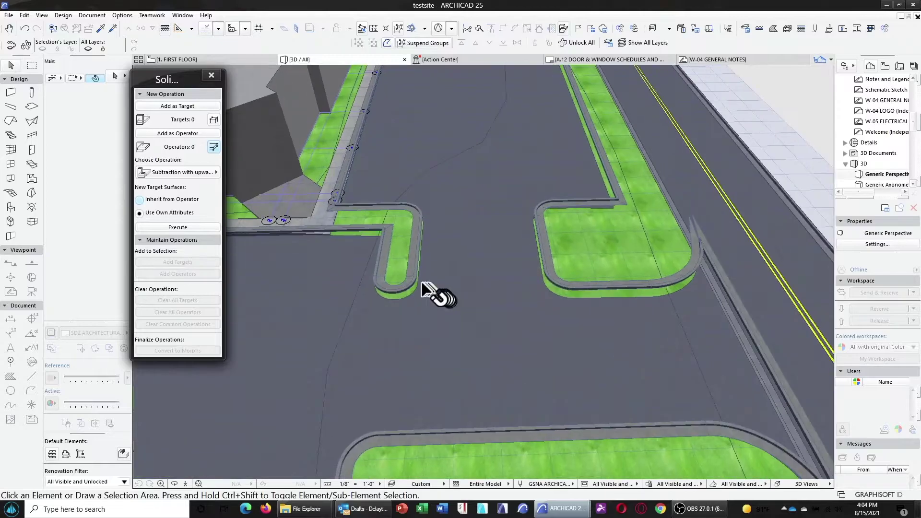
On the First Floor plan, change the selected curb railing's toprail profile to Curb & Gutter - railing -mirror
{"action": "left_click", "coordinate": [236, 59]}
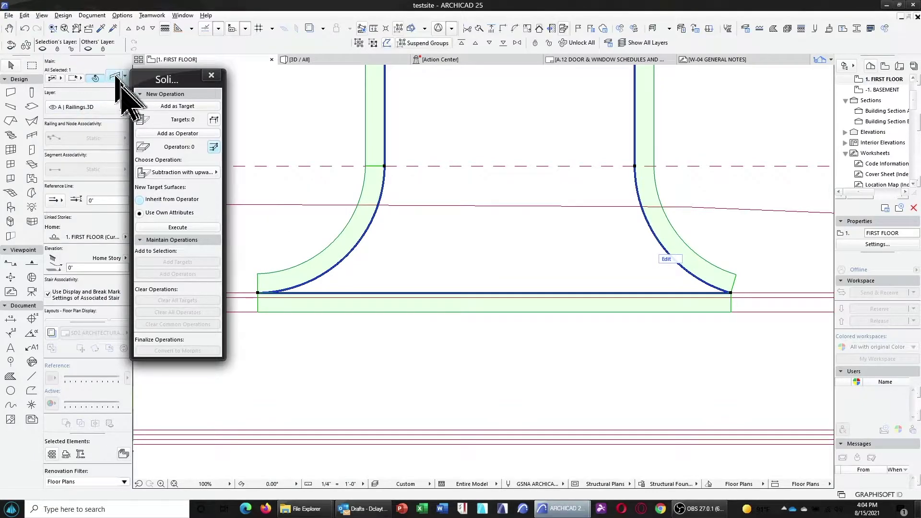
{"action": "left_click", "coordinate": [114, 76]}
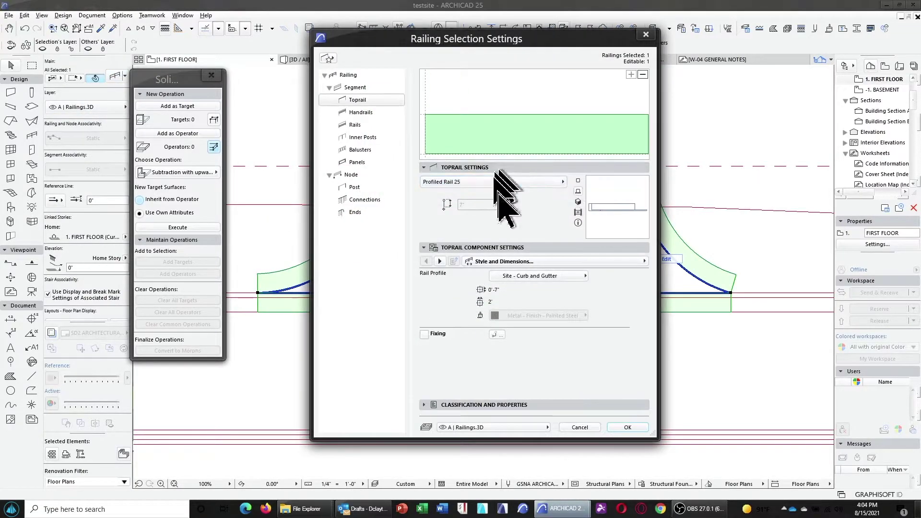
{"action": "left_click", "coordinate": [544, 277]}
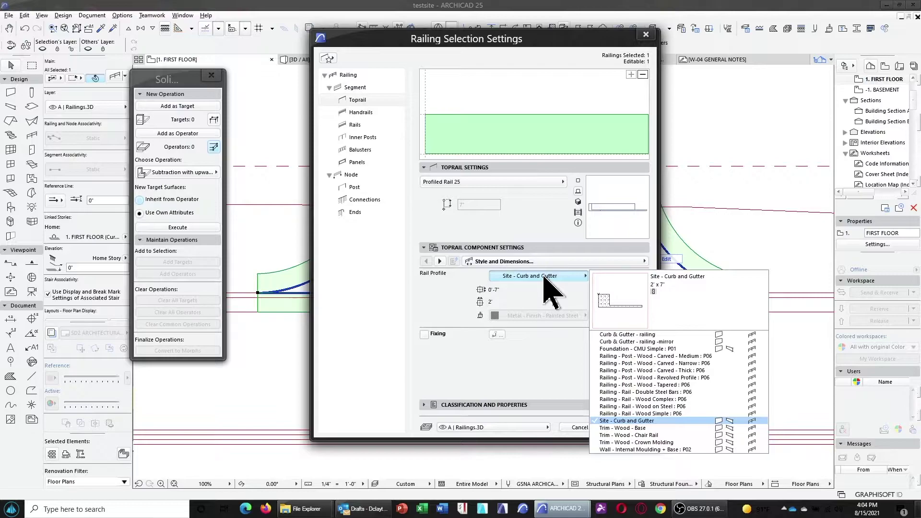
{"action": "left_click", "coordinate": [686, 342]}
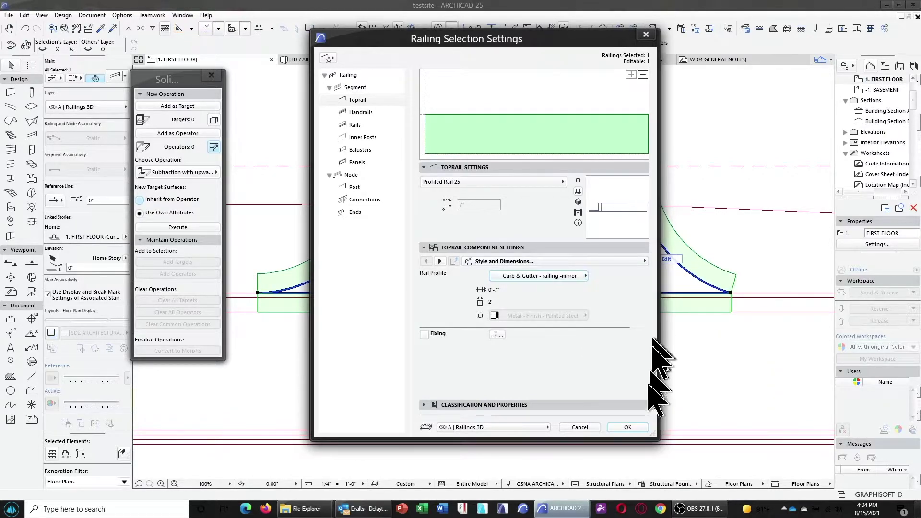
{"action": "left_click", "coordinate": [637, 428]}
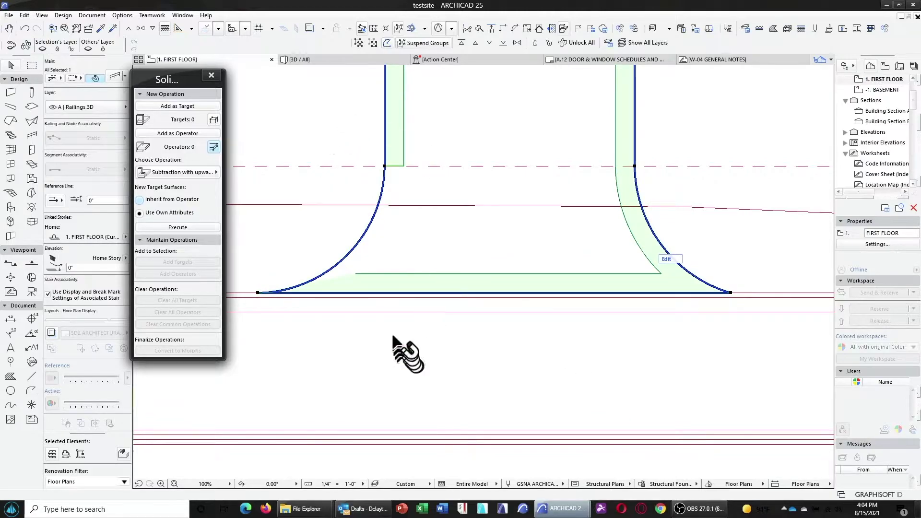
In 3D, select the curb railing and lower its node at the rounded grass corner near the fence by about 1'-8"
{"action": "left_click", "coordinate": [304, 59]}
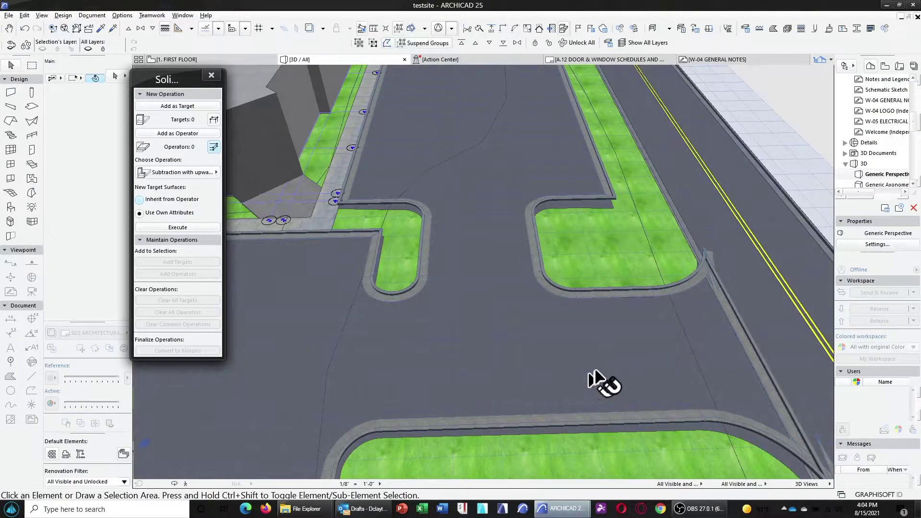
{"action": "middle_click_drag", "start_coordinate": [698, 384], "coordinate": [654, 284]}
{"action": "scroll", "coordinate": [671, 364], "scroll_direction": "down", "scroll_amount": 2}
{"action": "middle_click_drag", "start_coordinate": [398, 273], "coordinate": [541, 257]}
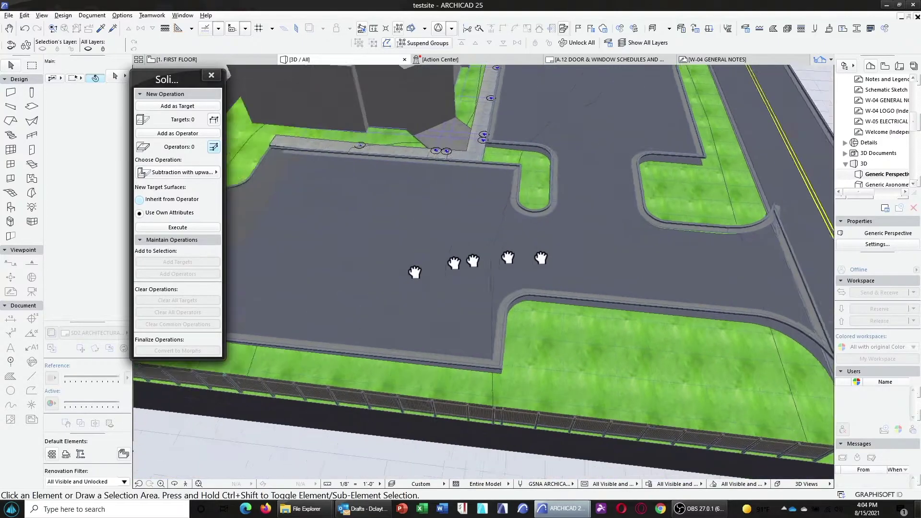
{"action": "middle_click_drag", "start_coordinate": [605, 311], "coordinate": [616, 232], "text": "shift"}
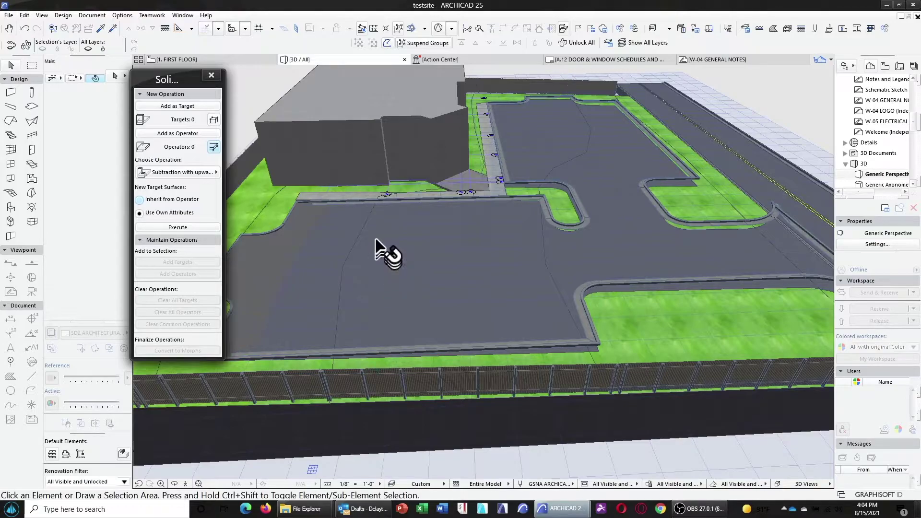
{"action": "scroll", "coordinate": [641, 241], "scroll_direction": "up", "scroll_amount": 2}
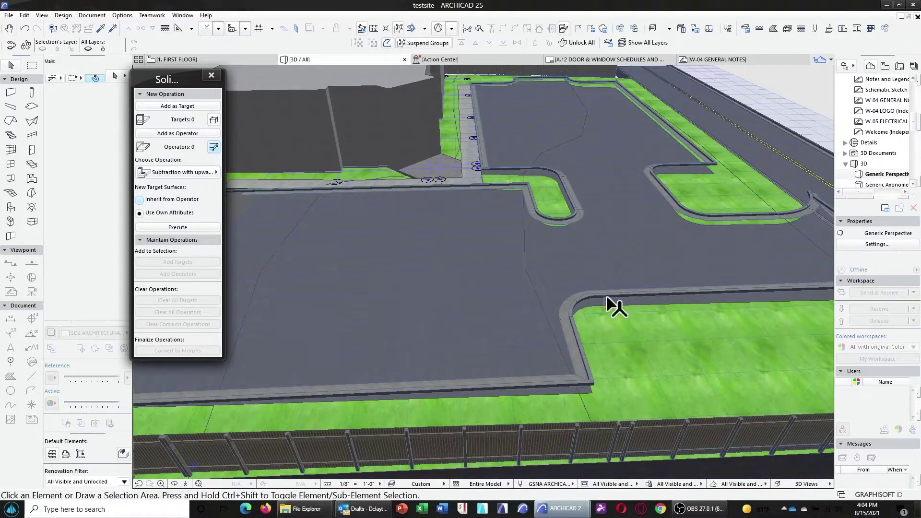
{"action": "left_click", "coordinate": [609, 304]}
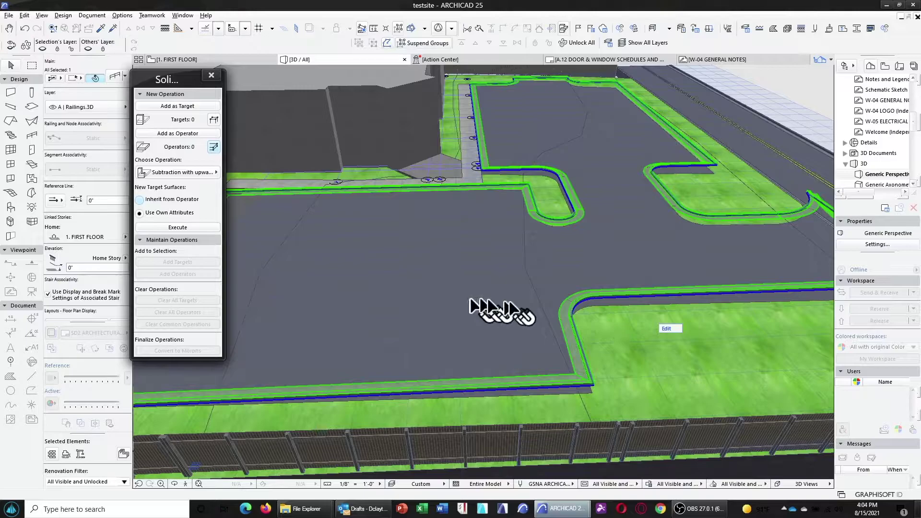
{"action": "key", "text": "Escape"}
{"action": "scroll", "coordinate": [633, 379], "scroll_direction": "up", "scroll_amount": 2}
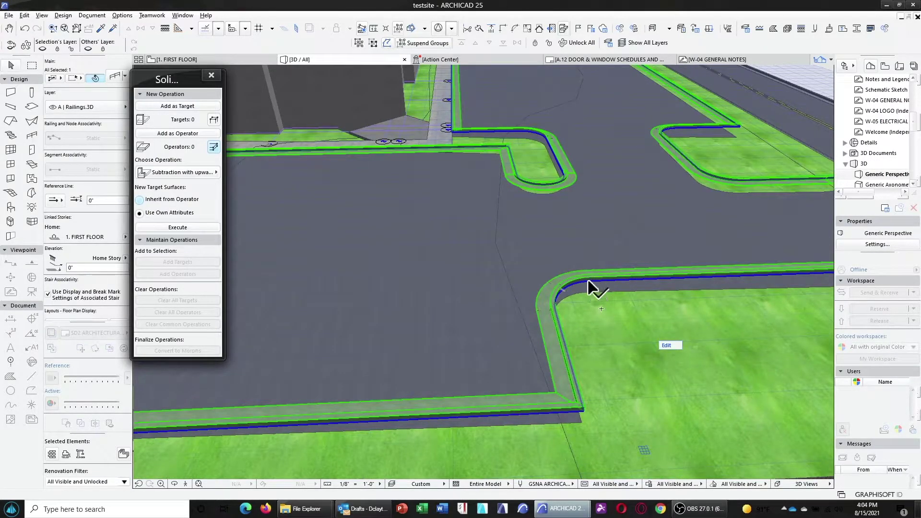
{"action": "left_click", "coordinate": [591, 287]}
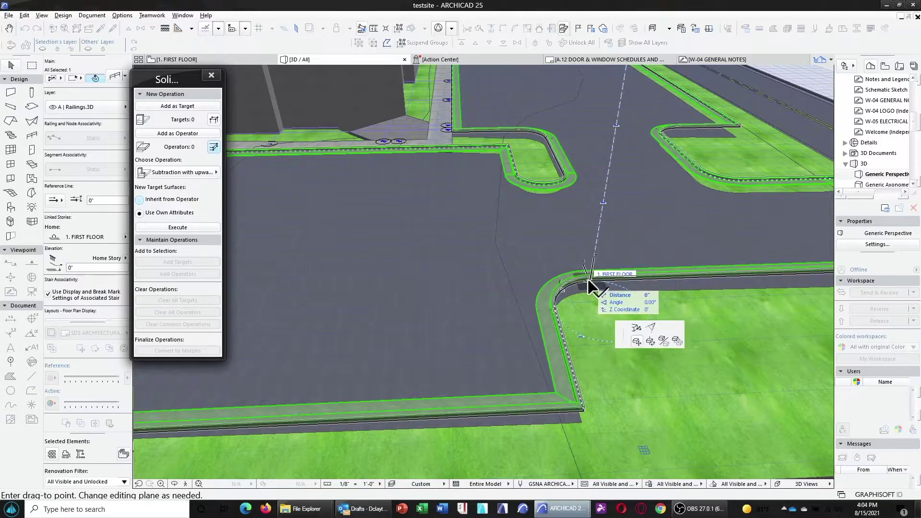
{"action": "left_click", "coordinate": [636, 328]}
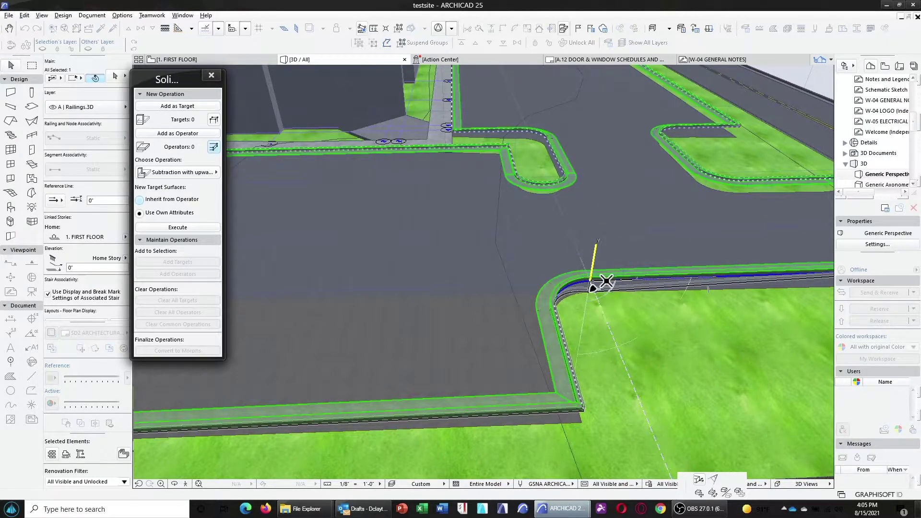
{"action": "left_click", "coordinate": [593, 291]}
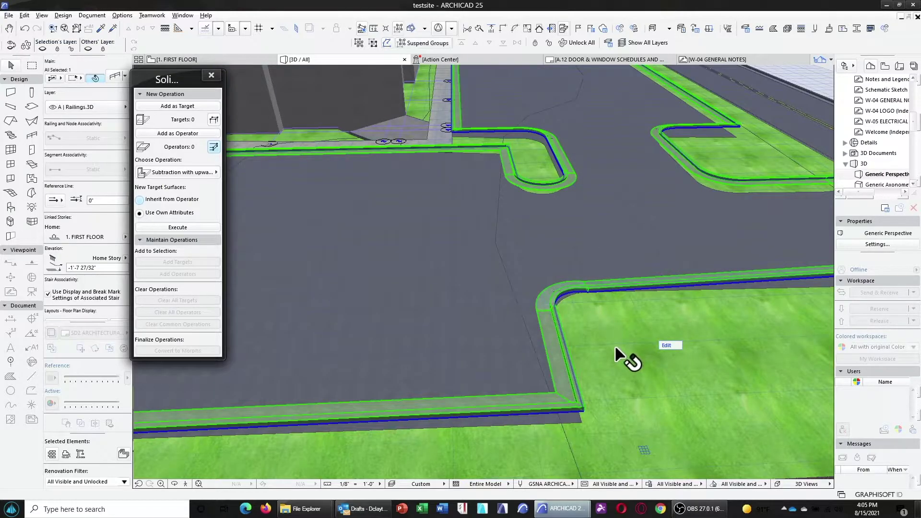
Lower the curb node at the other end of that rounded corner and the adjoining square corner onto the asphalt edge
{"action": "middle_click_drag", "start_coordinate": [693, 327], "coordinate": [776, 312], "text": "shift"}
{"action": "left_click", "coordinate": [355, 247]}
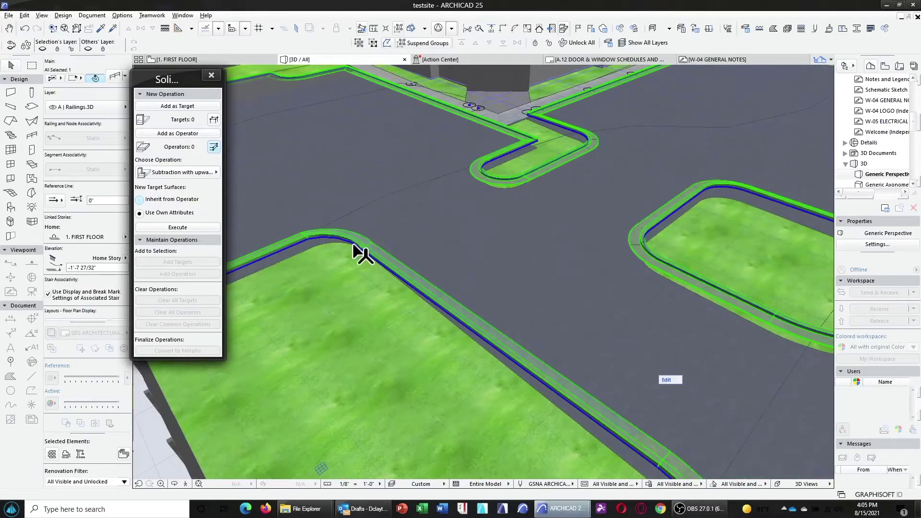
{"action": "middle_click_drag", "start_coordinate": [354, 247], "coordinate": [541, 252]}
{"action": "scroll", "coordinate": [507, 250], "scroll_direction": "up", "scroll_amount": 2}
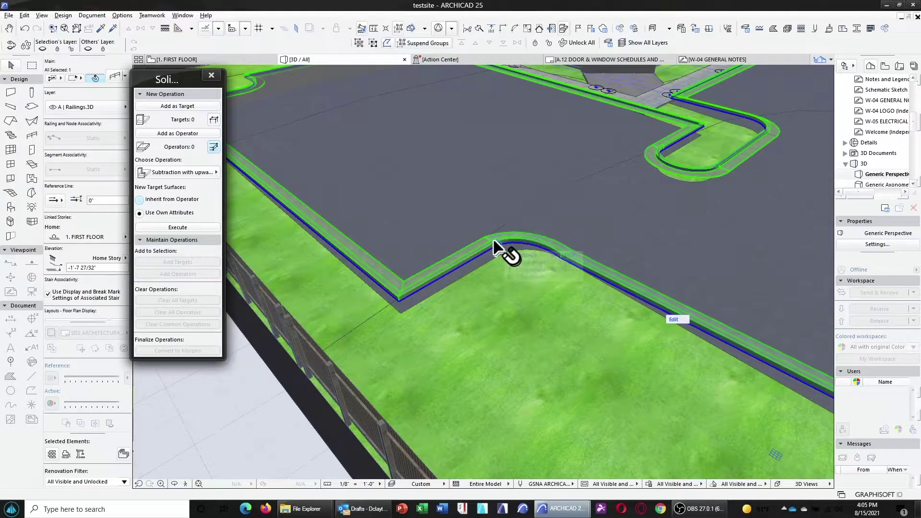
{"action": "left_click", "coordinate": [497, 245]}
{"action": "left_click", "coordinate": [574, 200]}
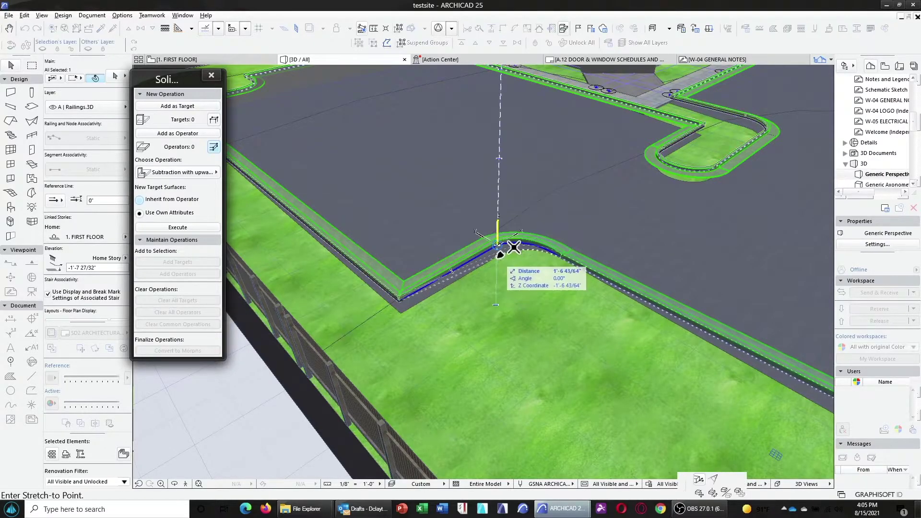
{"action": "left_click", "coordinate": [401, 312]}
Adjust the height of the curb nodes at the next lot corner by the fence and at the start of its adjoining curve
{"action": "middle_click_drag", "start_coordinate": [273, 207], "coordinate": [607, 203], "text": "shift"}
{"action": "scroll", "coordinate": [380, 329], "scroll_direction": "up", "scroll_amount": 3}
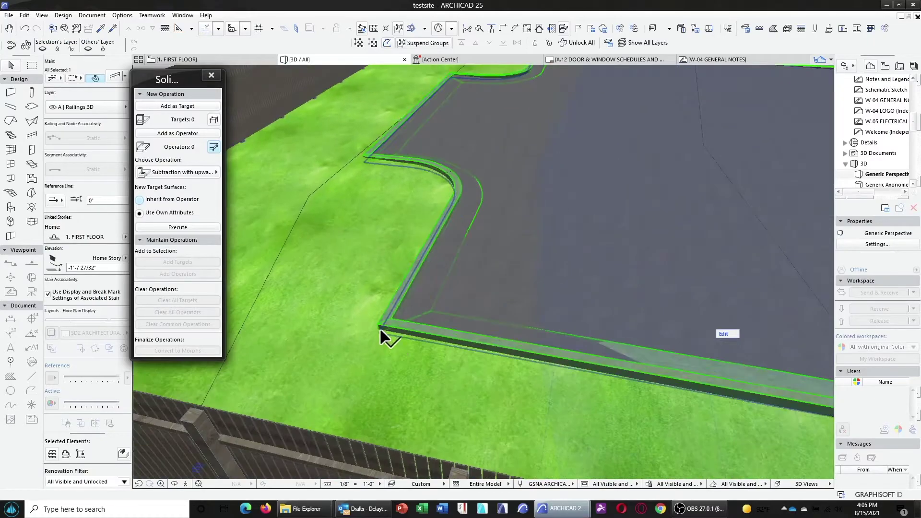
{"action": "left_click", "coordinate": [380, 324]}
{"action": "left_click", "coordinate": [378, 329]}
{"action": "left_click", "coordinate": [457, 198]}
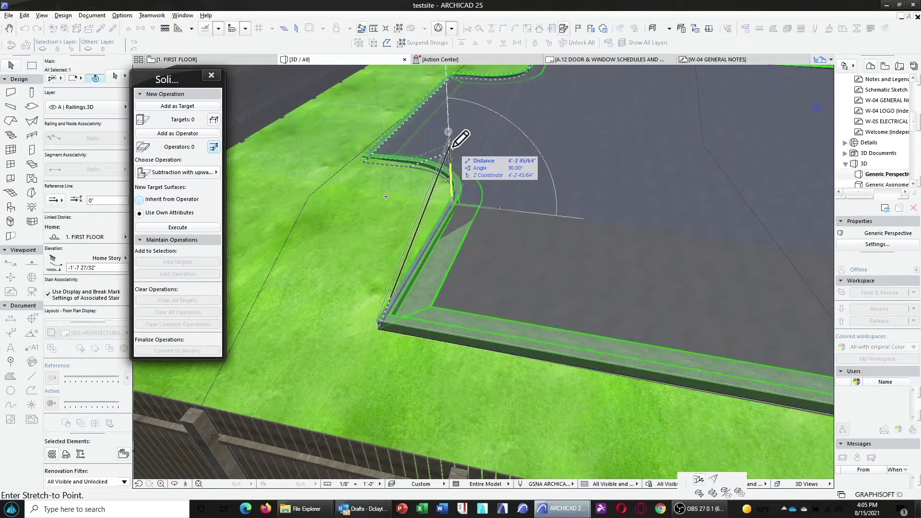
{"action": "left_click", "coordinate": [457, 195]}
Stretch the curb nodes at both ends of the concave curve and at the outer corner beyond it to meet the grade
{"action": "middle_click_drag", "start_coordinate": [472, 201], "coordinate": [552, 235], "text": "shift"}
{"action": "middle_click_drag", "start_coordinate": [625, 286], "coordinate": [546, 244], "text": "shift"}
{"action": "left_click", "coordinate": [545, 239]}
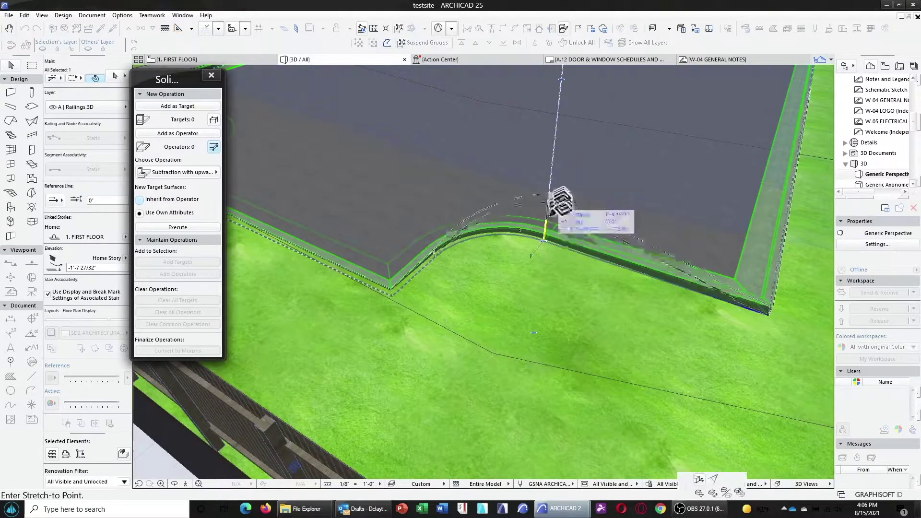
{"action": "left_click", "coordinate": [547, 222]}
{"action": "left_click", "coordinate": [434, 255]}
{"action": "left_click", "coordinate": [434, 253]}
{"action": "left_click", "coordinate": [392, 294]}
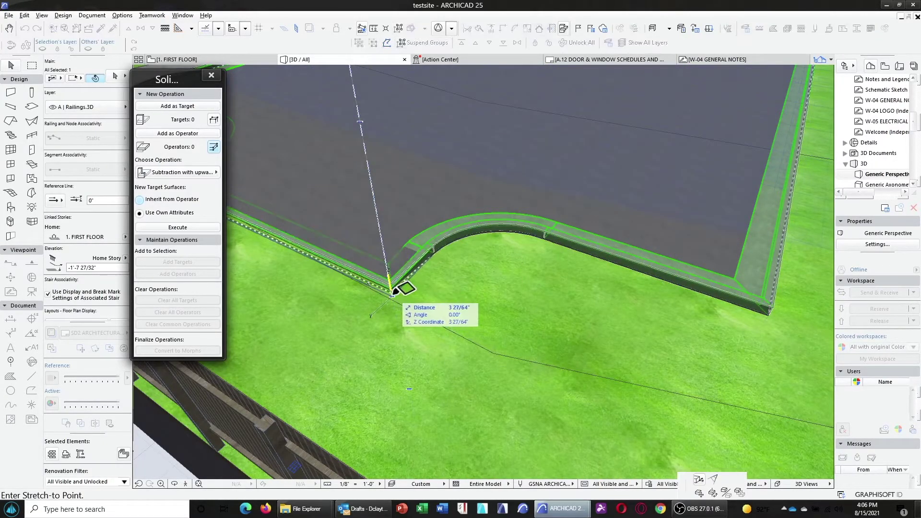
{"action": "left_click", "coordinate": [392, 290]}
Match the curb nodes along the curve leading to the end of the sidewalk slab with the grass edge height
{"action": "middle_click_drag", "start_coordinate": [280, 181], "coordinate": [709, 334]}
{"action": "left_click", "coordinate": [485, 302]}
{"action": "middle_click_drag", "start_coordinate": [489, 290], "coordinate": [723, 304], "text": "shift"}
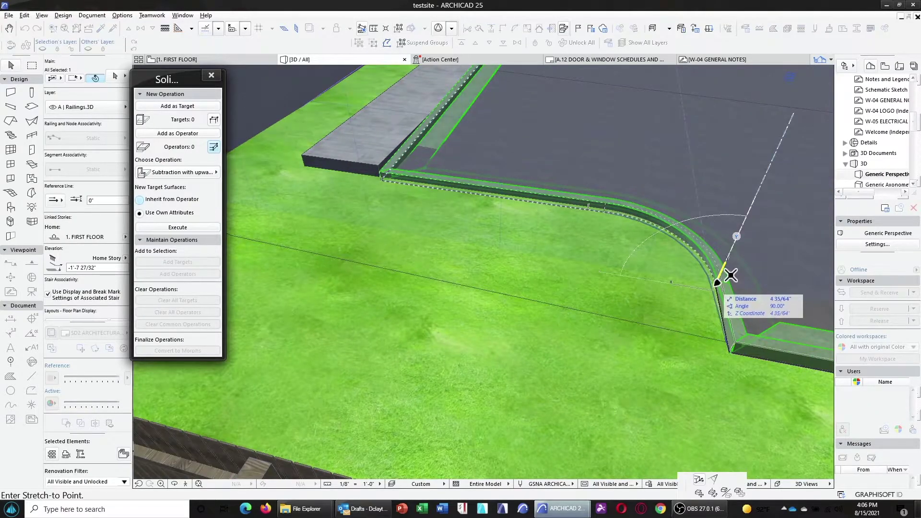
{"action": "middle_click_drag", "start_coordinate": [609, 174], "coordinate": [588, 117], "text": "shift"}
{"action": "scroll", "coordinate": [573, 156], "scroll_direction": "up", "scroll_amount": 3}
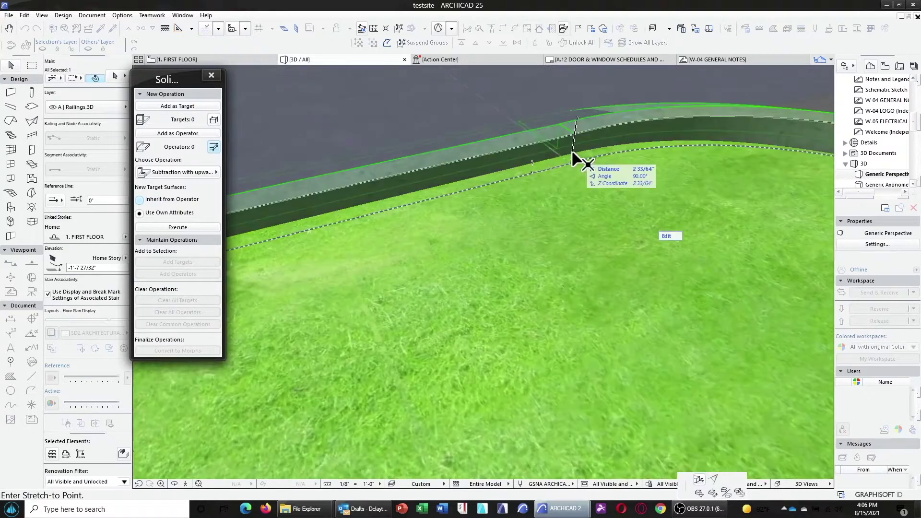
{"action": "left_click", "coordinate": [571, 149]}
Lower the curb nodes at the inner corner, rounded tip and far rounded corner of the L-shaped grass island to the grade
{"action": "scroll", "coordinate": [621, 215], "scroll_direction": "down", "scroll_amount": 5}
{"action": "scroll", "coordinate": [586, 245], "scroll_direction": "up", "scroll_amount": 7}
{"action": "scroll", "coordinate": [595, 252], "scroll_direction": "down", "scroll_amount": 10}
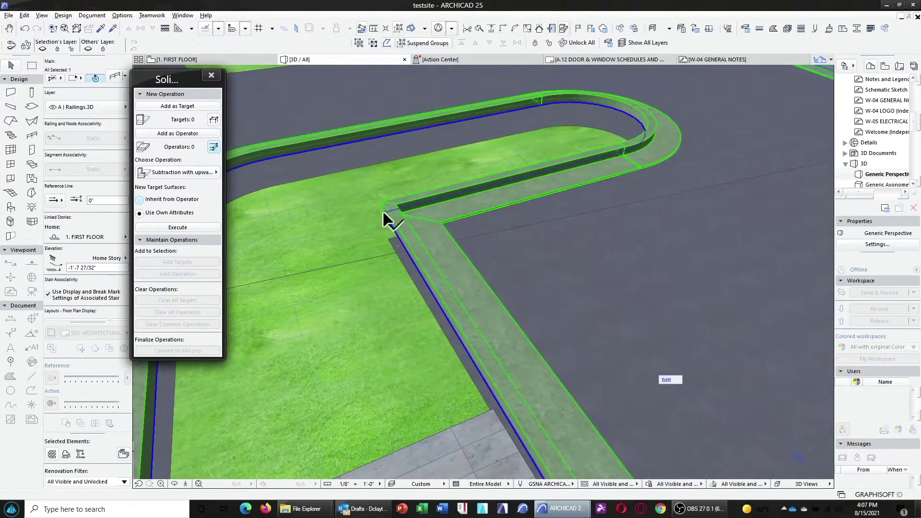
{"action": "left_click", "coordinate": [384, 212]}
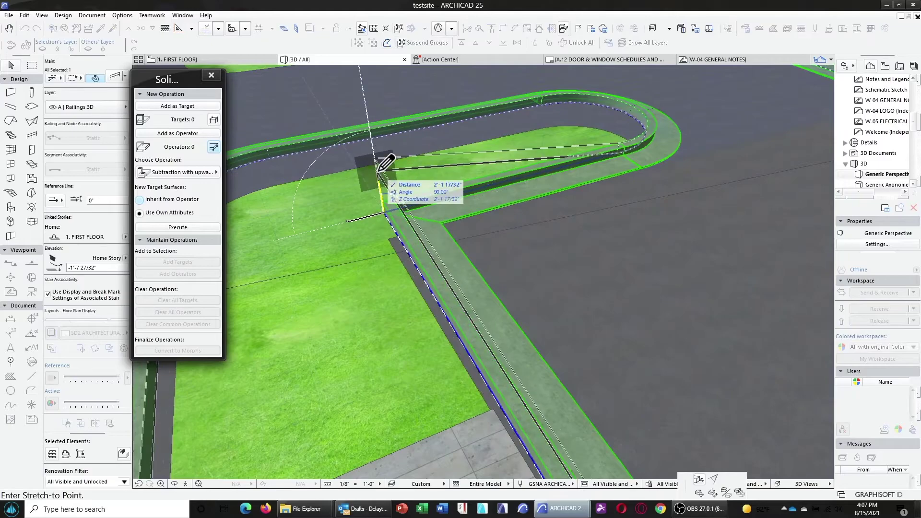
{"action": "left_click", "coordinate": [610, 147]}
{"action": "left_click", "coordinate": [540, 105]}
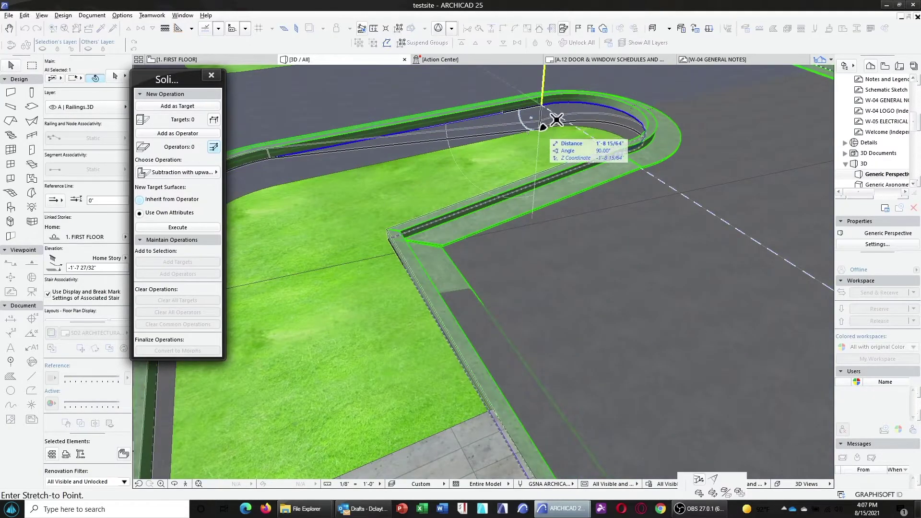
{"action": "left_click", "coordinate": [540, 127]}
{"action": "left_click", "coordinate": [619, 151]}
{"action": "middle_click_drag", "start_coordinate": [622, 163], "coordinate": [336, 167], "text": "shift"}
{"action": "left_click", "coordinate": [333, 168]}
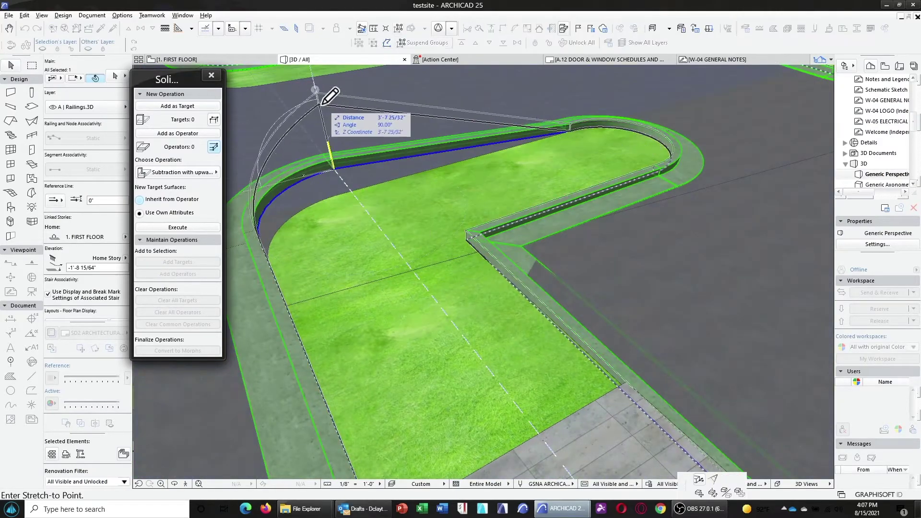
{"action": "left_click", "coordinate": [338, 195]}
Lower the curb nodes along the next rounded grass corner to the lot edge, the first by about 1'-9 27/64"
{"action": "middle_click_drag", "start_coordinate": [499, 162], "coordinate": [625, 336], "text": "shift"}
{"action": "left_click", "coordinate": [527, 245]}
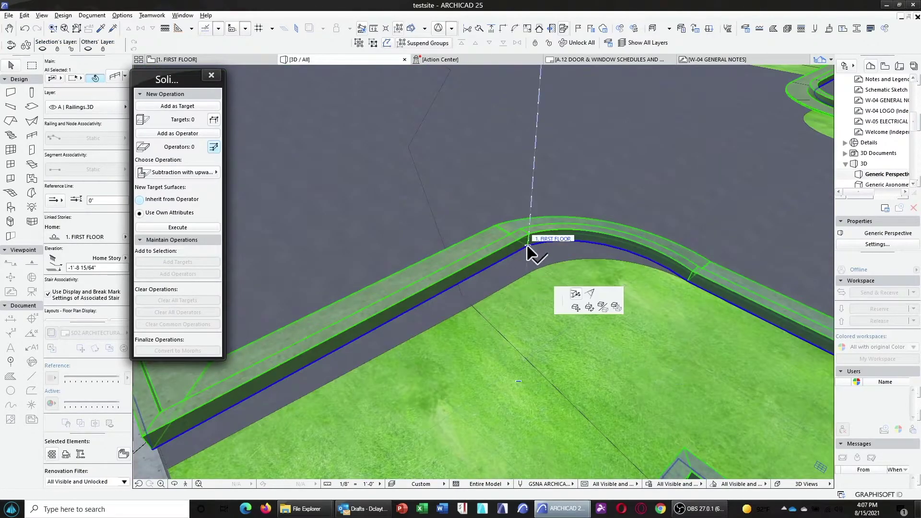
{"action": "left_click", "coordinate": [531, 272]}
{"action": "scroll", "coordinate": [522, 178], "scroll_direction": "down", "scroll_amount": 2}
{"action": "left_click", "coordinate": [308, 334]}
{"action": "left_click", "coordinate": [315, 346]}
Lower the curb node at the sidewalk's end corner near the building and fence by about 1'-9 3/8"
{"action": "scroll", "coordinate": [387, 273], "scroll_direction": "down", "scroll_amount": 3}
{"action": "middle_click_drag", "start_coordinate": [729, 277], "coordinate": [386, 352], "text": "shift"}
{"action": "scroll", "coordinate": [387, 352], "scroll_direction": "up", "scroll_amount": 3}
{"action": "left_click", "coordinate": [384, 340]}
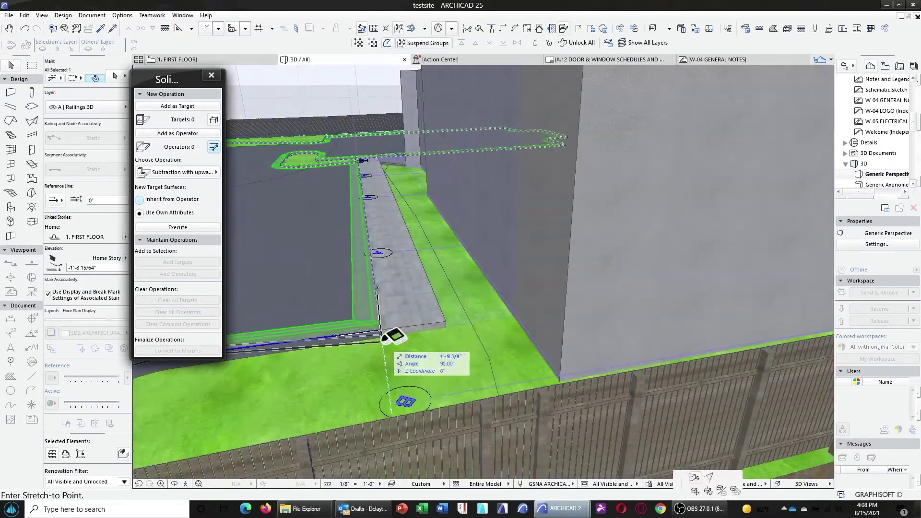
{"action": "middle_click_drag", "start_coordinate": [381, 226], "coordinate": [612, 249], "text": "shift"}
{"action": "key", "text": "Escape"}
Lower the curb nodes on both ends of the curve beyond the sidewalk end and at its outer corner to the grass edge
{"action": "left_click", "coordinate": [484, 359]}
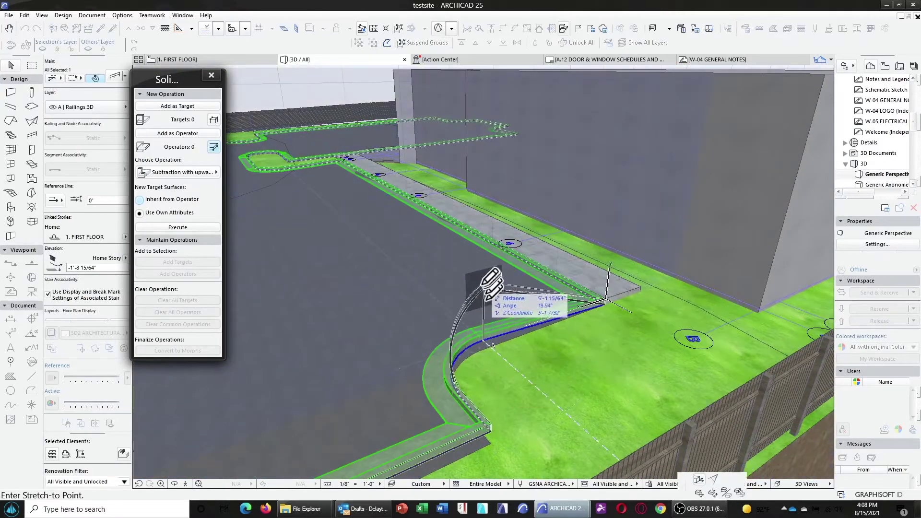
{"action": "left_click", "coordinate": [493, 330]}
{"action": "left_click", "coordinate": [484, 346]}
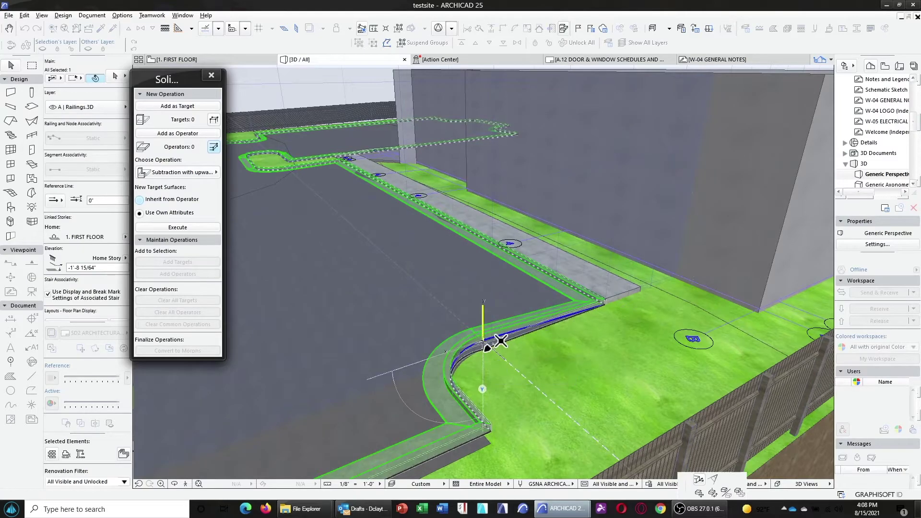
{"action": "left_click", "coordinate": [489, 429]}
{"action": "left_click", "coordinate": [492, 434]}
{"action": "middle_click_drag", "start_coordinate": [544, 346], "coordinate": [270, 369], "text": "shift"}
{"action": "left_click", "coordinate": [270, 365]}
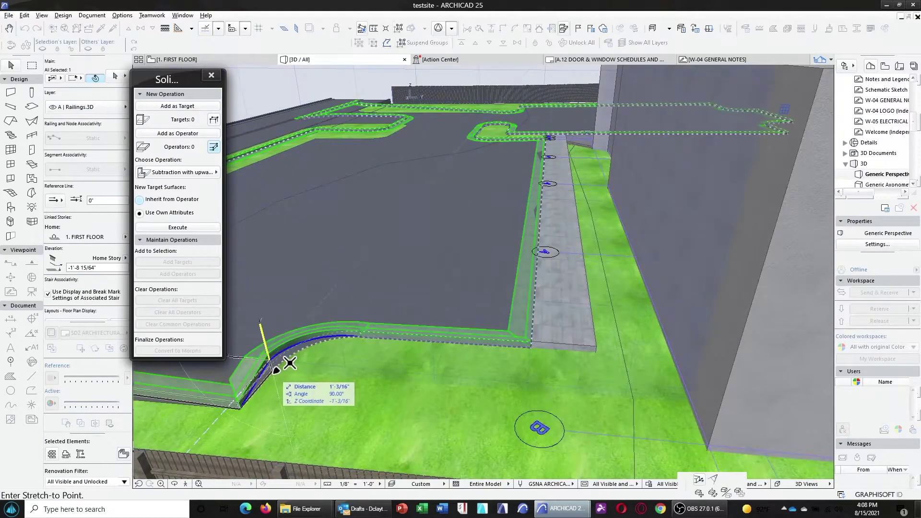
{"action": "left_click", "coordinate": [282, 365]}
Lower the curb nodes at the lot's fence-side outer corner, along the adjoining curve and at the next corner to the asphalt edge
{"action": "middle_click_drag", "start_coordinate": [504, 380], "coordinate": [711, 327], "text": "shift"}
{"action": "left_click", "coordinate": [714, 328]}
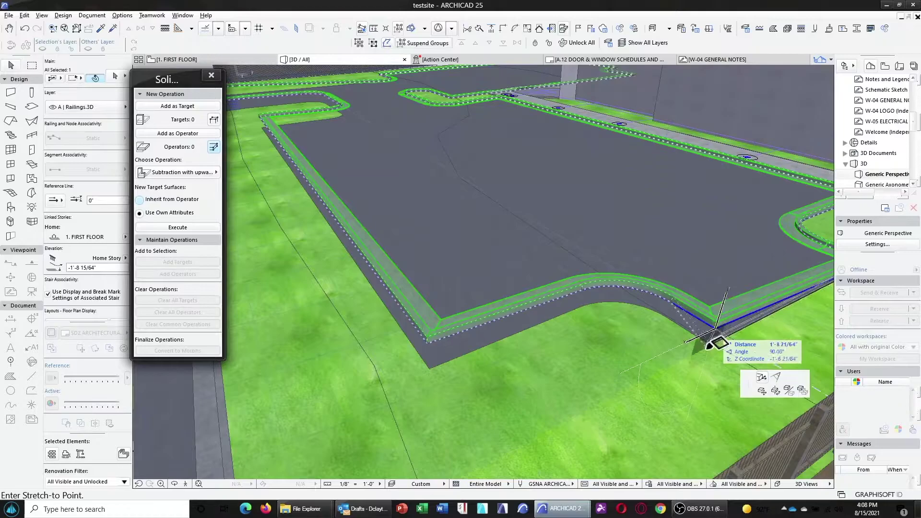
{"action": "left_click", "coordinate": [671, 314]}
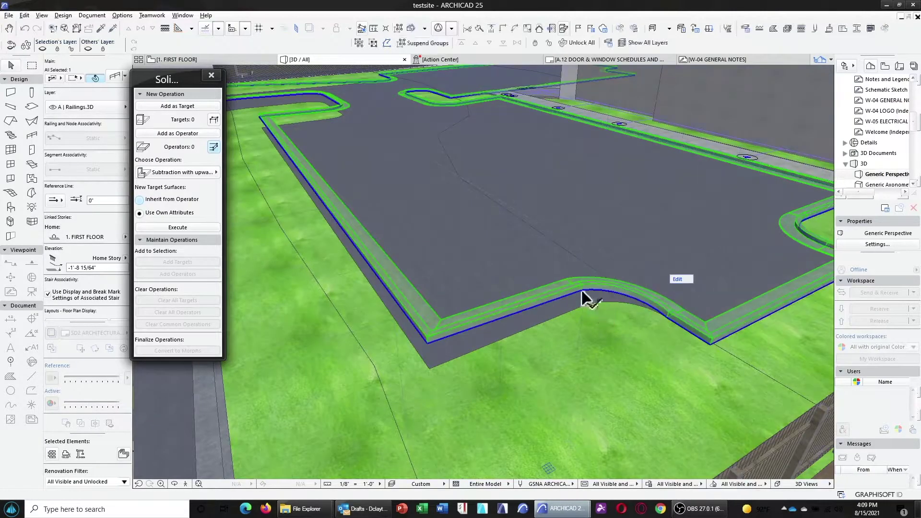
{"action": "left_click", "coordinate": [582, 291]}
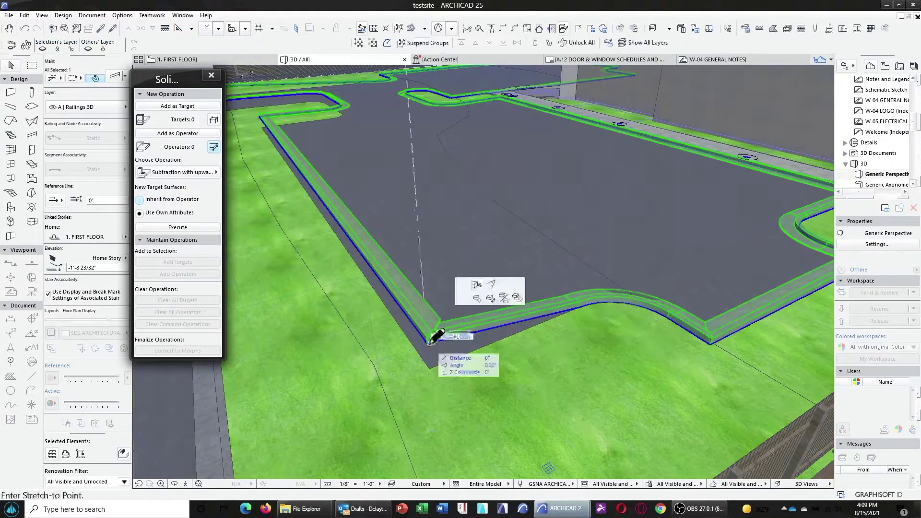
{"action": "left_click", "coordinate": [431, 361]}
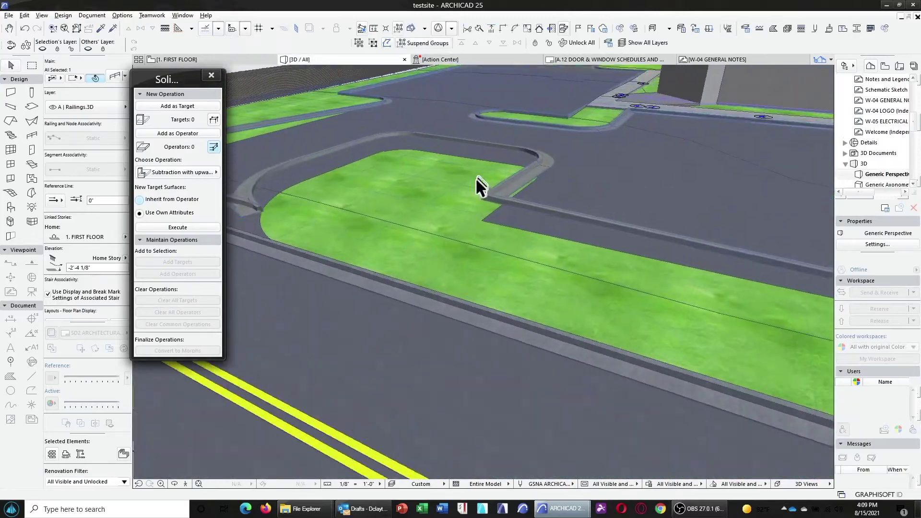
Lower the curb nodes at the street-side grass island's inner corner, first rounded corner and the start of its second one to the grass edge
{"action": "left_click", "coordinate": [486, 156]}
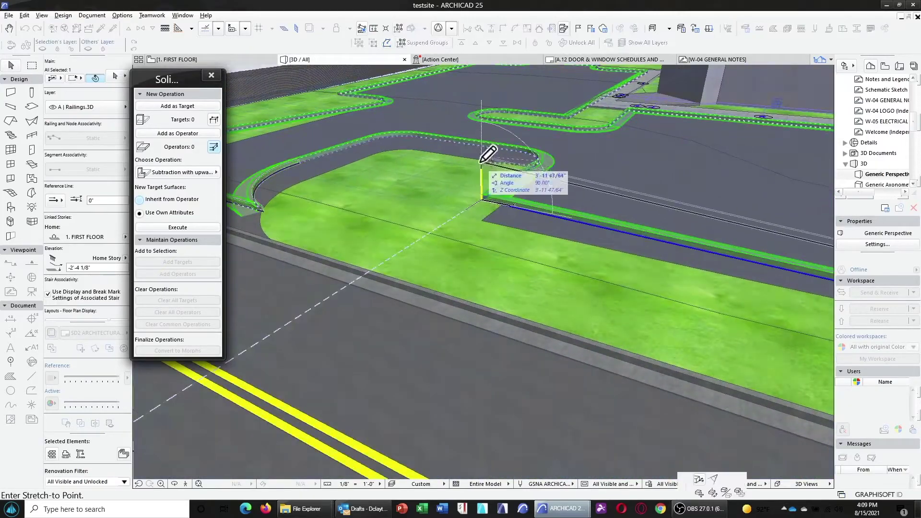
{"action": "scroll", "coordinate": [538, 189], "scroll_direction": "up", "scroll_amount": 5}
{"action": "left_click", "coordinate": [721, 173]}
{"action": "left_click", "coordinate": [627, 128]}
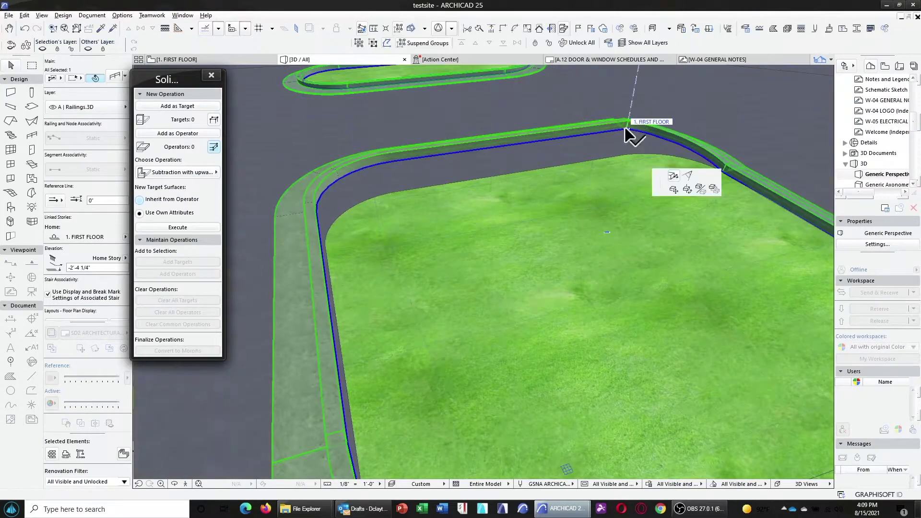
{"action": "left_click", "coordinate": [623, 153]}
{"action": "left_click", "coordinate": [394, 159]}
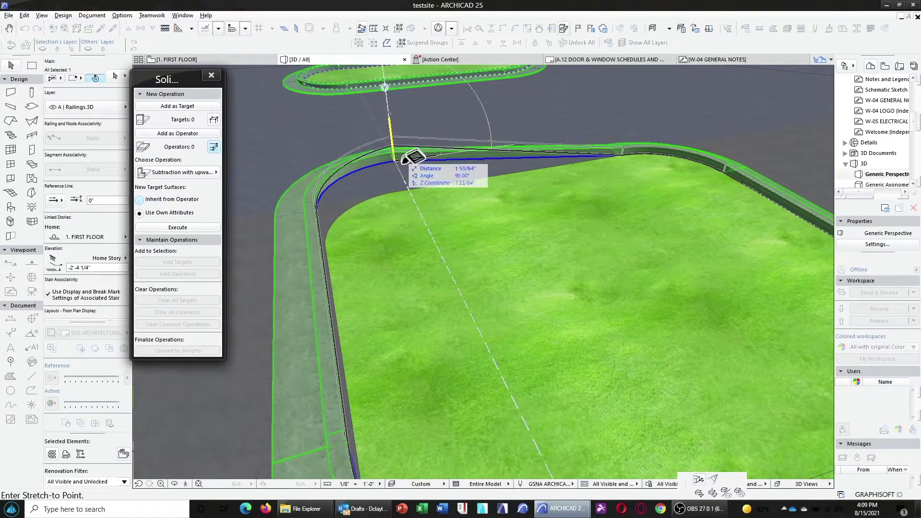
{"action": "left_click", "coordinate": [399, 191]}
Lower the far node of the island's second rounded corner by about 2'-2 23/64", plus both end nodes of its driveway curve at the street
{"action": "scroll", "coordinate": [468, 165], "scroll_direction": "down", "scroll_amount": 5}
{"action": "scroll", "coordinate": [422, 125], "scroll_direction": "up", "scroll_amount": 3}
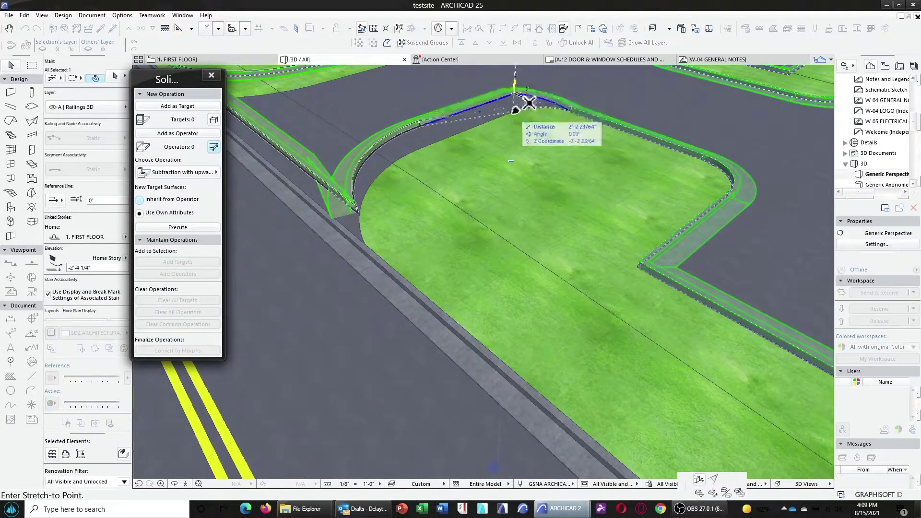
{"action": "left_click", "coordinate": [423, 148]}
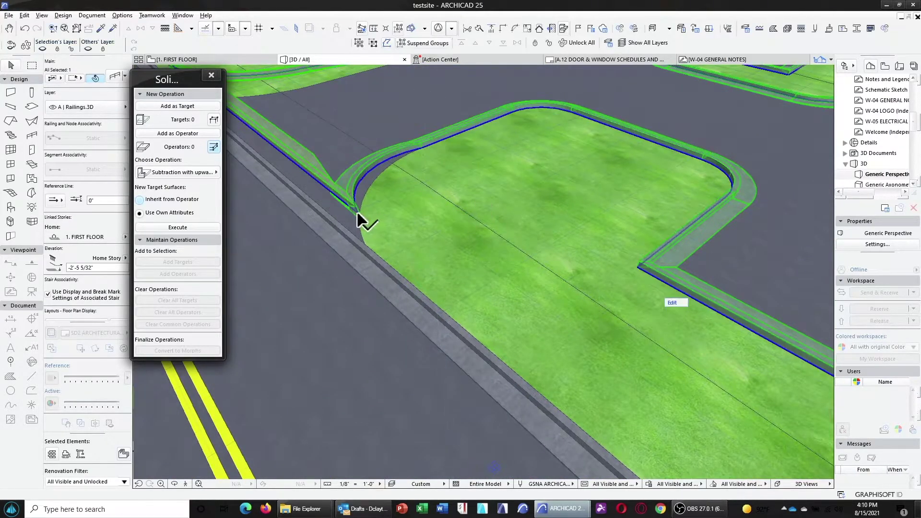
{"action": "left_click", "coordinate": [357, 213]}
{"action": "left_click", "coordinate": [369, 244]}
Lower the curb node where the opposite driveway curve meets the straight curb to the grass edge
{"action": "middle_click_drag", "start_coordinate": [317, 96], "coordinate": [399, 213]}
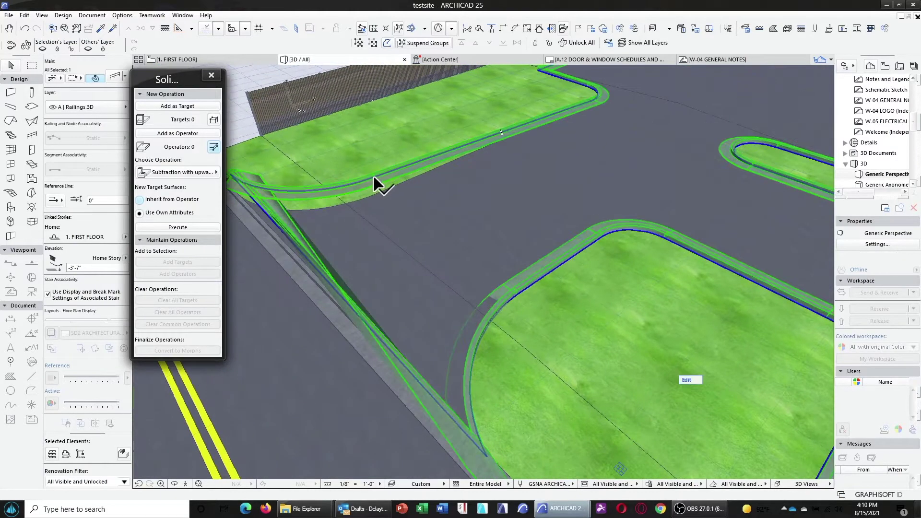
{"action": "left_click", "coordinate": [374, 179]}
{"action": "left_click", "coordinate": [380, 181]}
{"action": "left_click", "coordinate": [377, 193]}
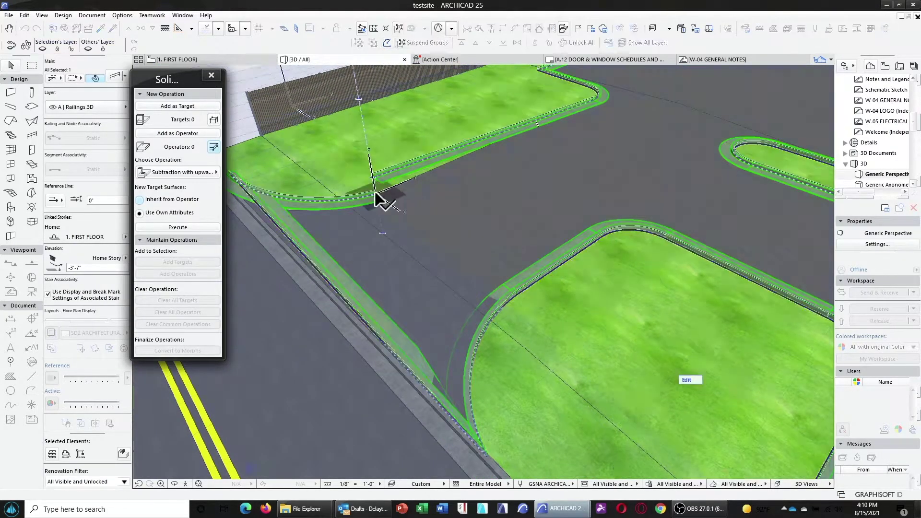
{"action": "left_click", "coordinate": [376, 194]}
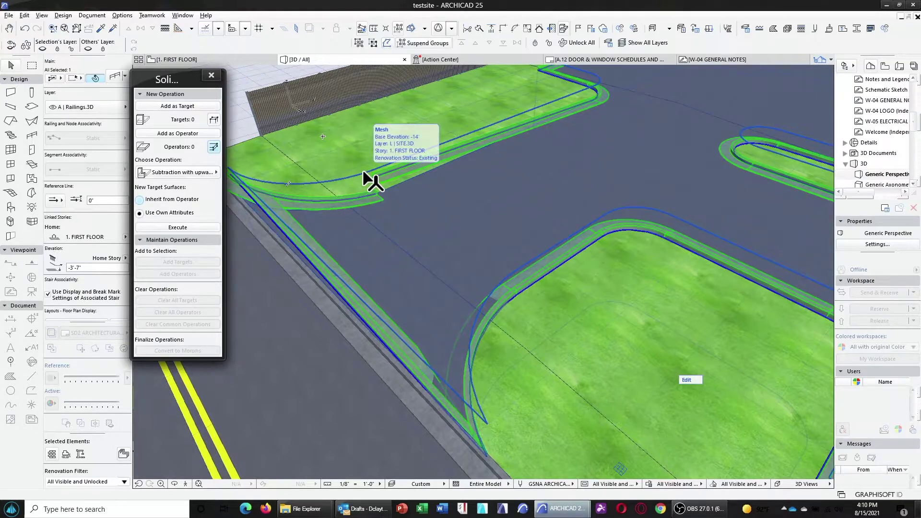
Remove the loose driveway curve and the curb segment across the entrance by stretching their end node back to the island's street end
{"action": "middle_click_drag", "start_coordinate": [346, 186], "coordinate": [533, 194], "text": "shift"}
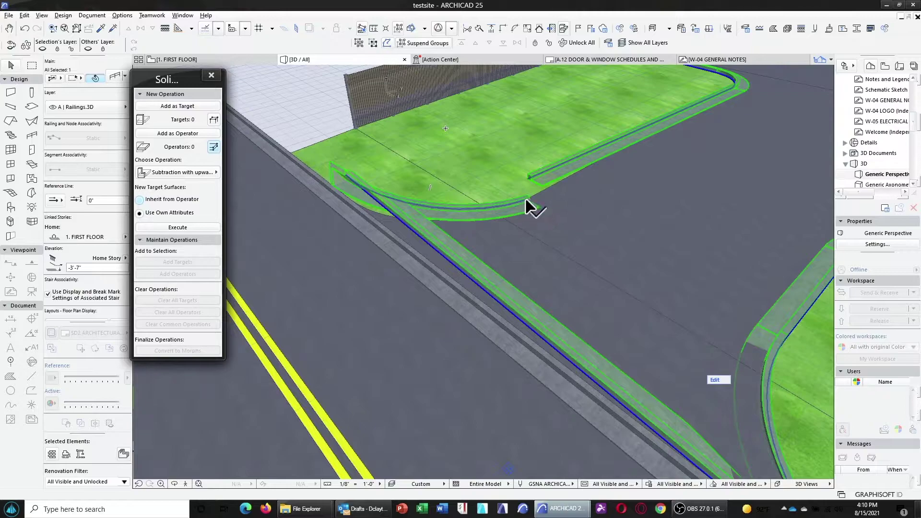
{"action": "left_click", "coordinate": [528, 206]}
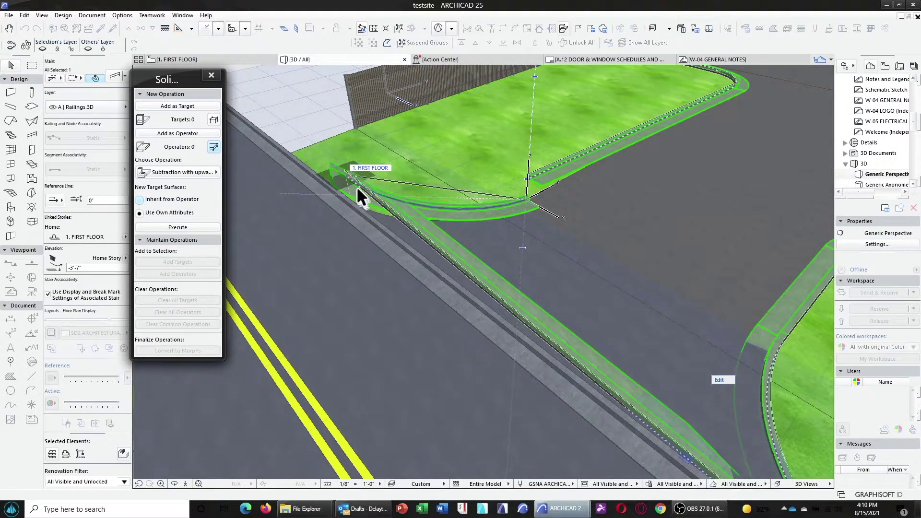
{"action": "left_click", "coordinate": [354, 182]}
{"action": "left_click", "coordinate": [346, 175]}
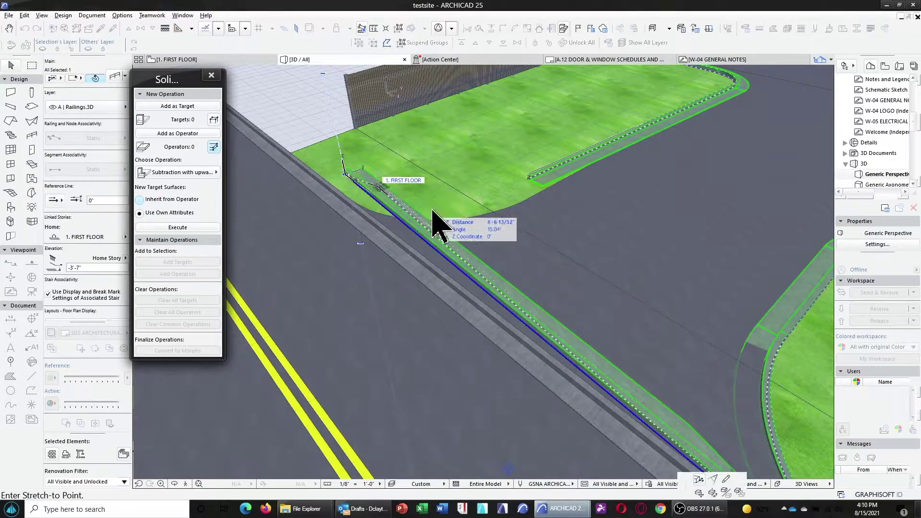
{"action": "middle_click_drag", "start_coordinate": [690, 369], "coordinate": [438, 192]}
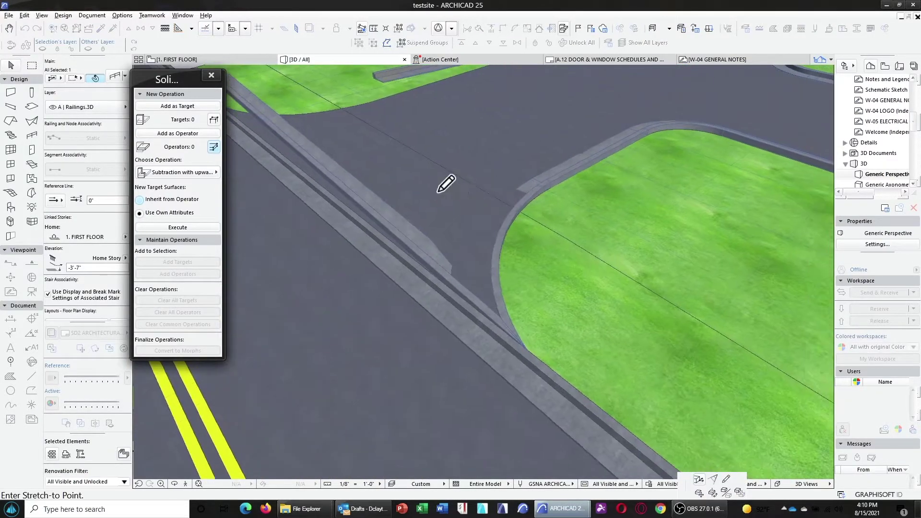
{"action": "left_click", "coordinate": [526, 361]}
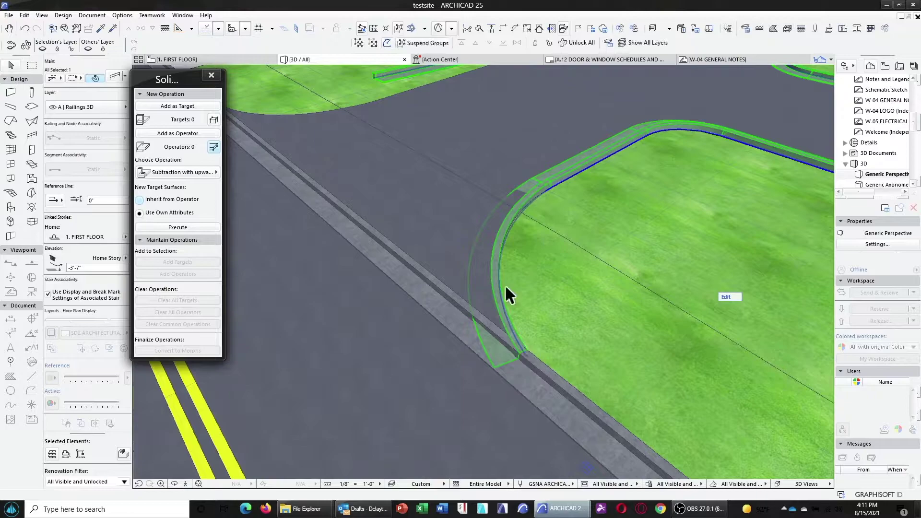
Lower the open end node of the straight curb across the driveway by about 2'-5 3/16" to the grass edge
{"action": "middle_click_drag", "start_coordinate": [397, 102], "coordinate": [575, 207]}
{"action": "scroll", "coordinate": [575, 207], "scroll_direction": "up", "scroll_amount": 2}
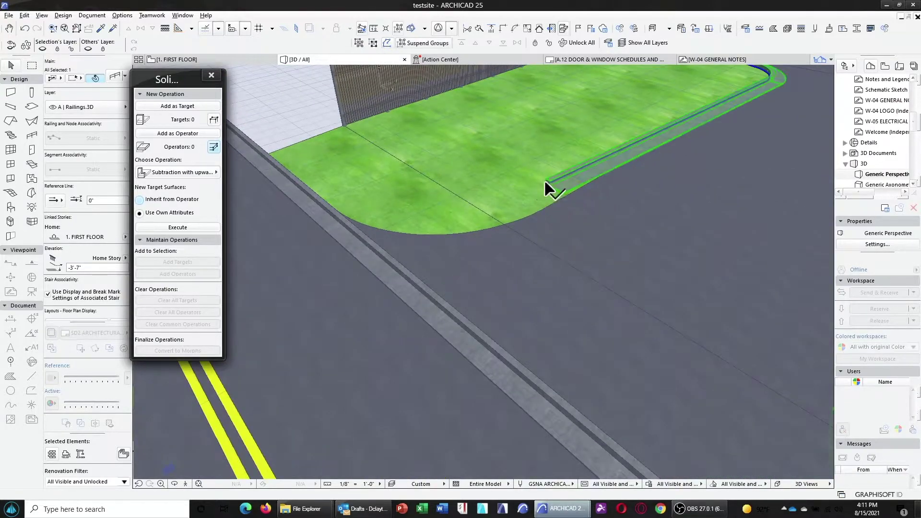
{"action": "left_click", "coordinate": [543, 181]}
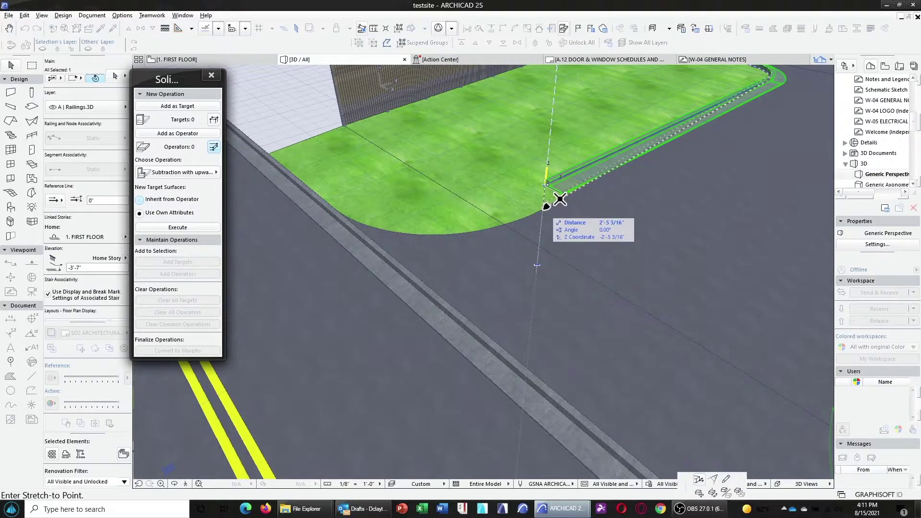
{"action": "left_click", "coordinate": [548, 204]}
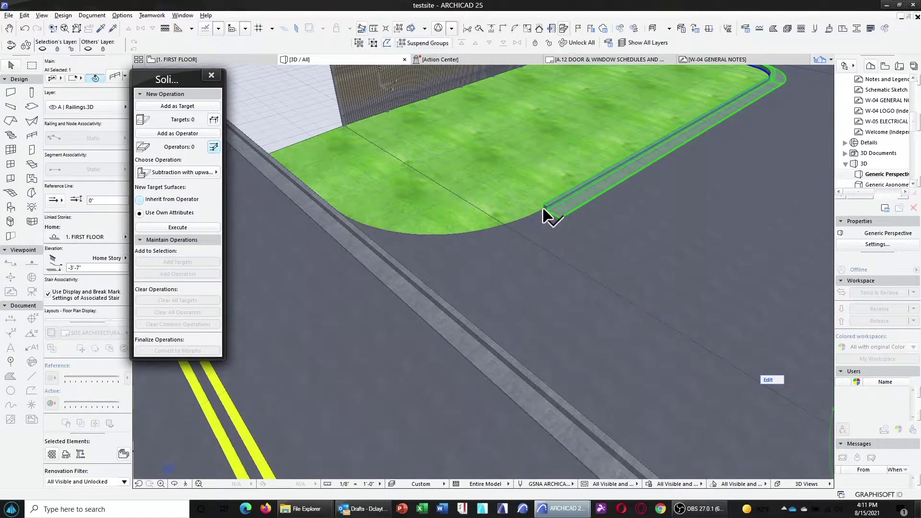
Continue the railing from the lowered end with a straight segment about 18'-8 1/4" long to where the grass meets the street curb
{"action": "left_click", "coordinate": [543, 210]}
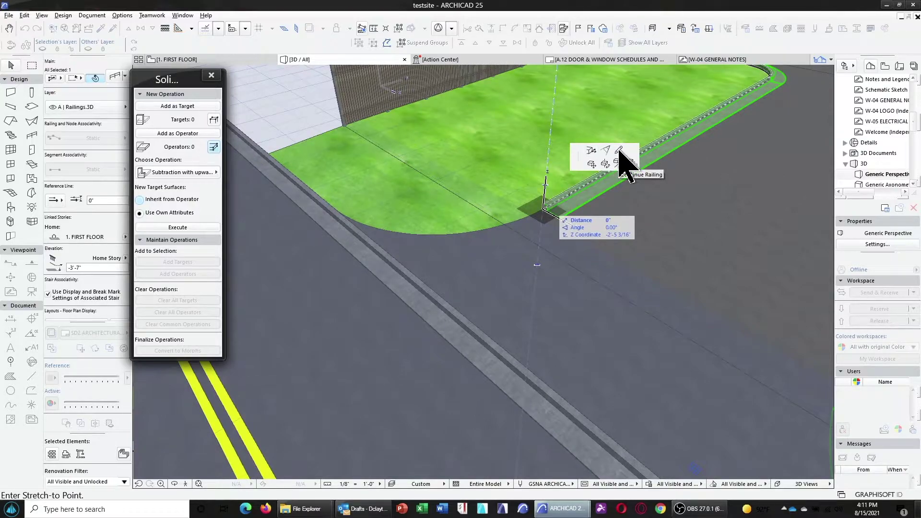
{"action": "left_click", "coordinate": [619, 153]}
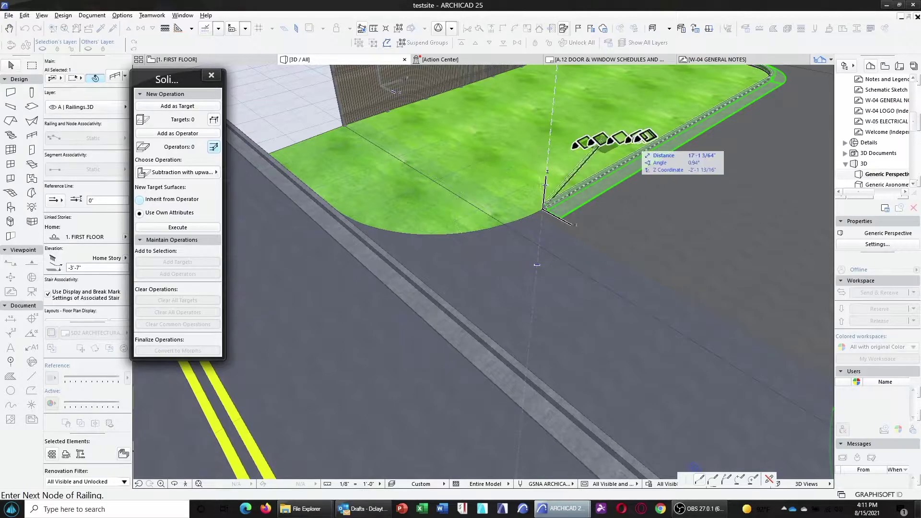
{"action": "middle_click_drag", "start_coordinate": [638, 138], "coordinate": [262, 463], "text": "shift"}
{"action": "scroll", "coordinate": [456, 247], "scroll_direction": "up", "scroll_amount": 2}
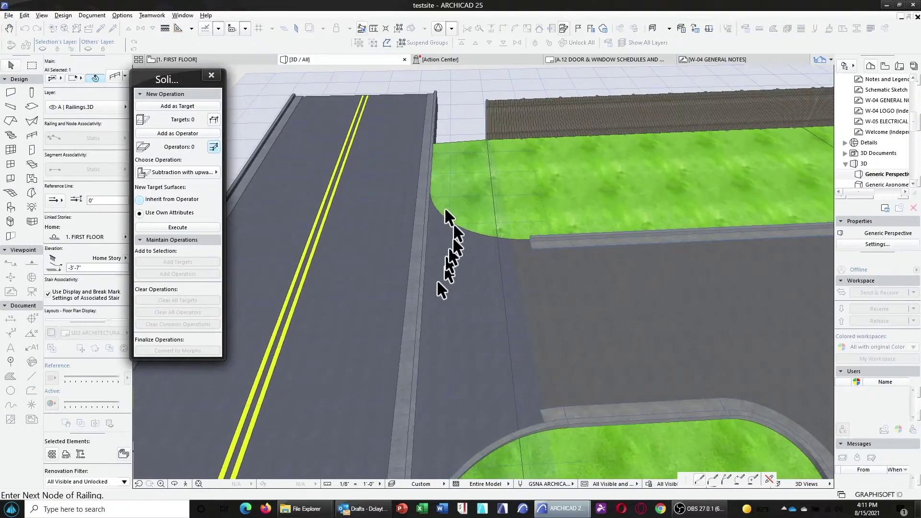
{"action": "mouse_move", "coordinate": [444, 207]}
{"action": "middle_mouse_down", "text": "shift"}
{"action": "mouse_move", "coordinate": [438, 190]}
{"action": "mouse_move", "coordinate": [433, 198]}
{"action": "middle_mouse_up", "text": "shift"}
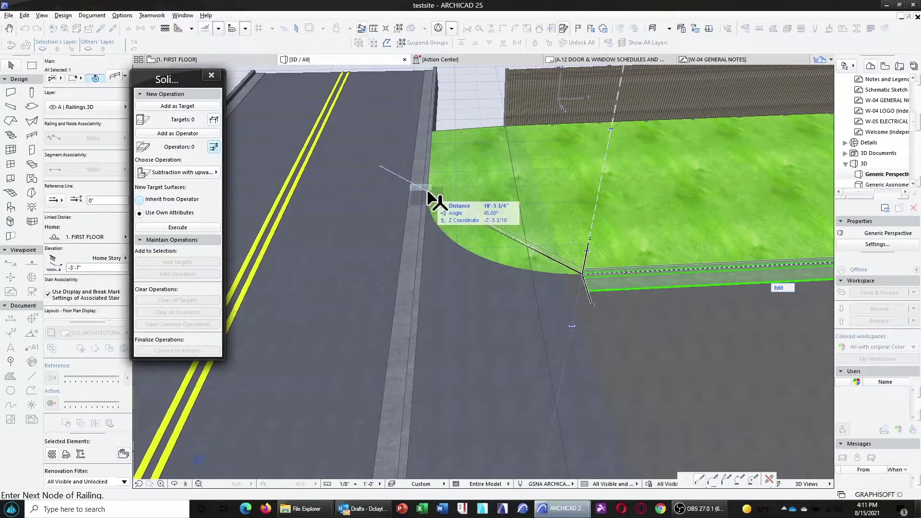
{"action": "middle_click_drag", "start_coordinate": [430, 202], "coordinate": [130, 366], "text": "shift"}
{"action": "middle_click_drag", "start_coordinate": [472, 213], "coordinate": [396, 226], "text": "shift"}
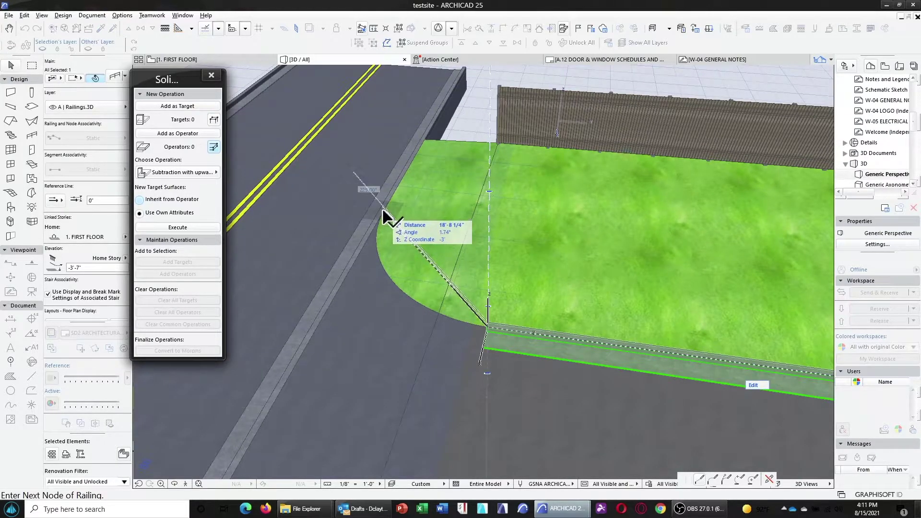
{"action": "left_click", "coordinate": [382, 210]}
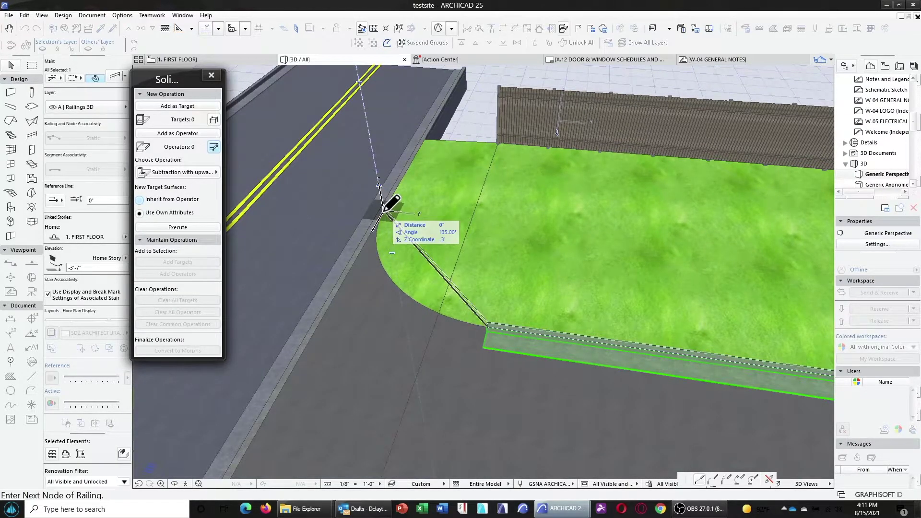
{"action": "left_click", "coordinate": [384, 210]}
{"action": "key", "text": "Escape"}
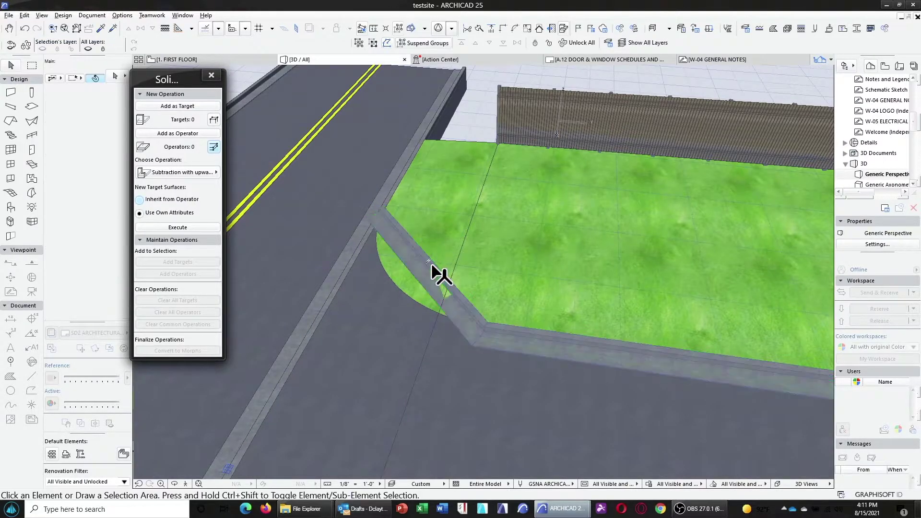
Curve the new railing segment to follow the rounded grass edge at the driveway entrance
{"action": "left_click", "coordinate": [432, 265]}
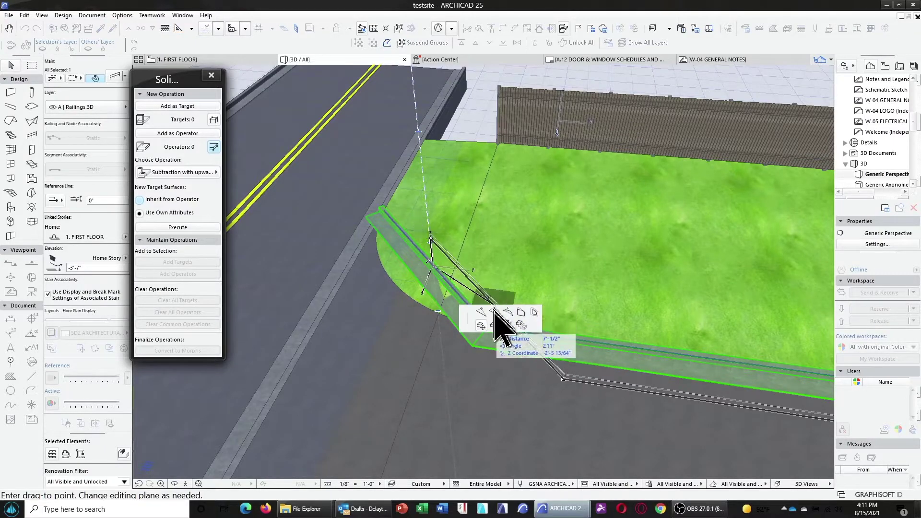
{"action": "left_click", "coordinate": [408, 282]}
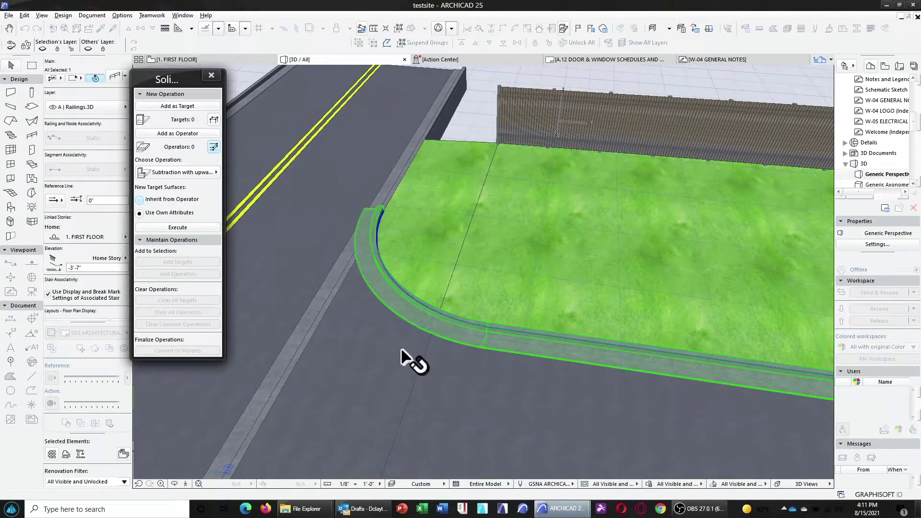
{"action": "key", "text": "Escape"}
Subtract the curb railing as operator from the asphalt mesh as target, using subtraction with upward extrusion and the target's own attributes
{"action": "scroll", "coordinate": [393, 254], "scroll_direction": "down", "scroll_amount": 2}
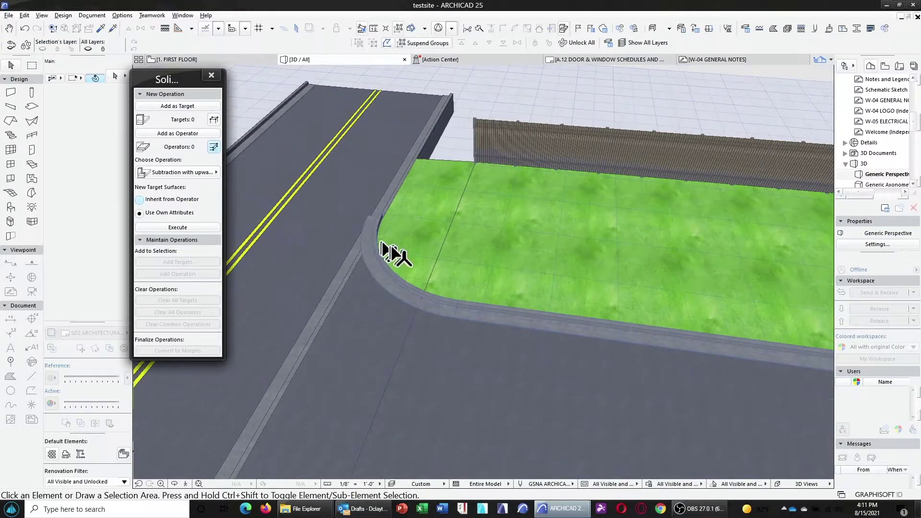
{"action": "scroll", "coordinate": [394, 251], "scroll_direction": "down", "scroll_amount": 3}
{"action": "middle_click_drag", "start_coordinate": [541, 384], "coordinate": [829, 330], "text": "shift"}
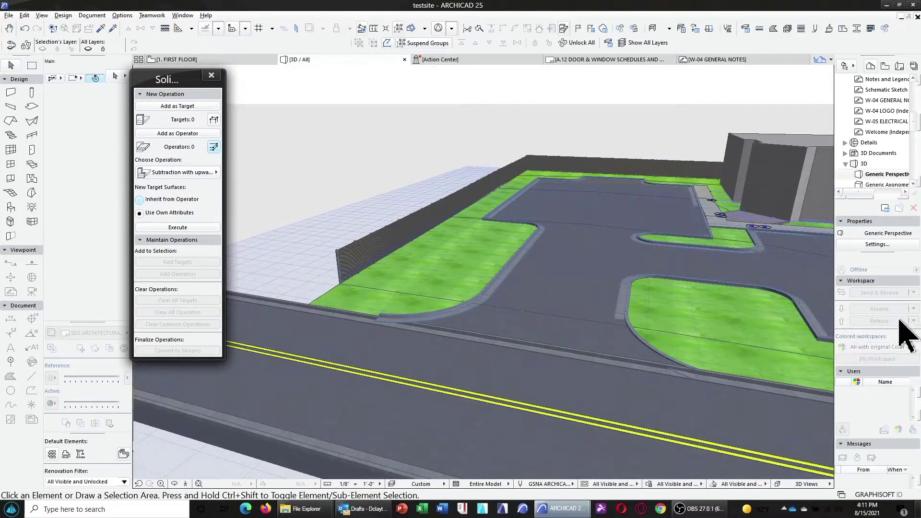
{"action": "middle_click_drag", "start_coordinate": [551, 193], "coordinate": [424, 238], "text": "shift"}
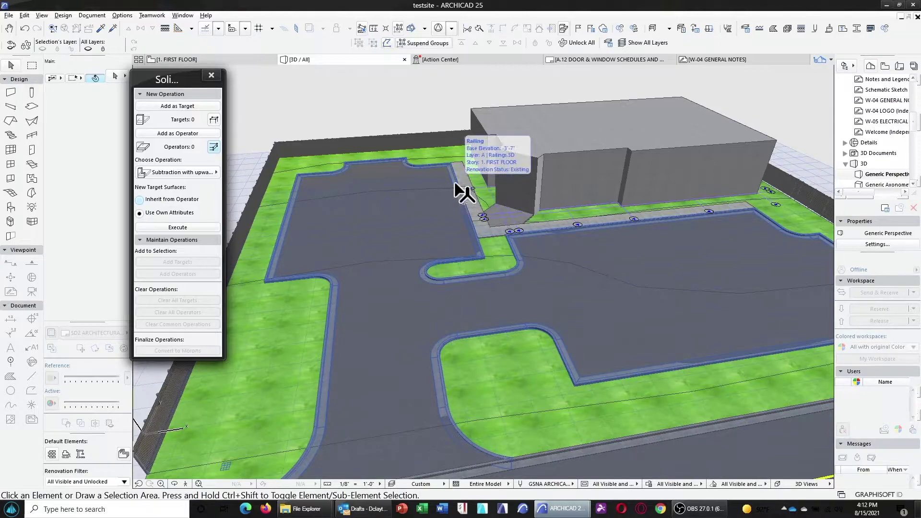
{"action": "left_click", "coordinate": [440, 270]}
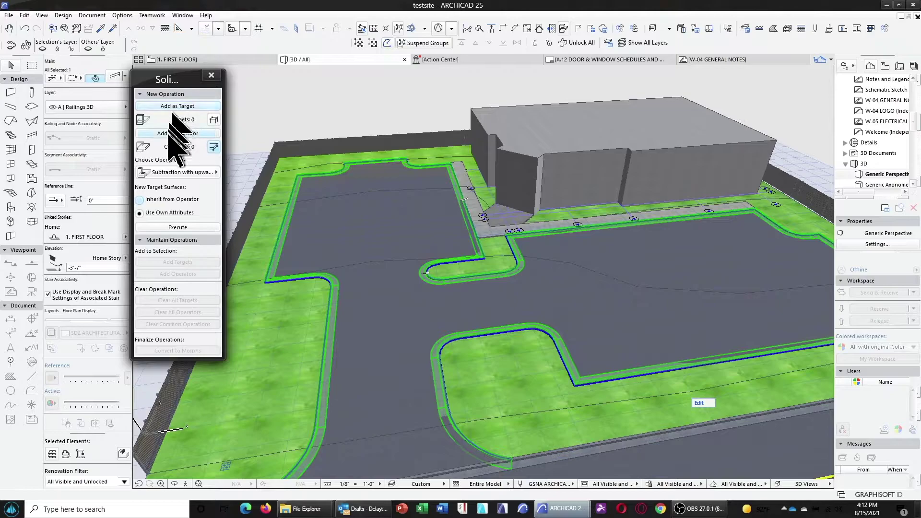
{"action": "left_click", "coordinate": [415, 236]}
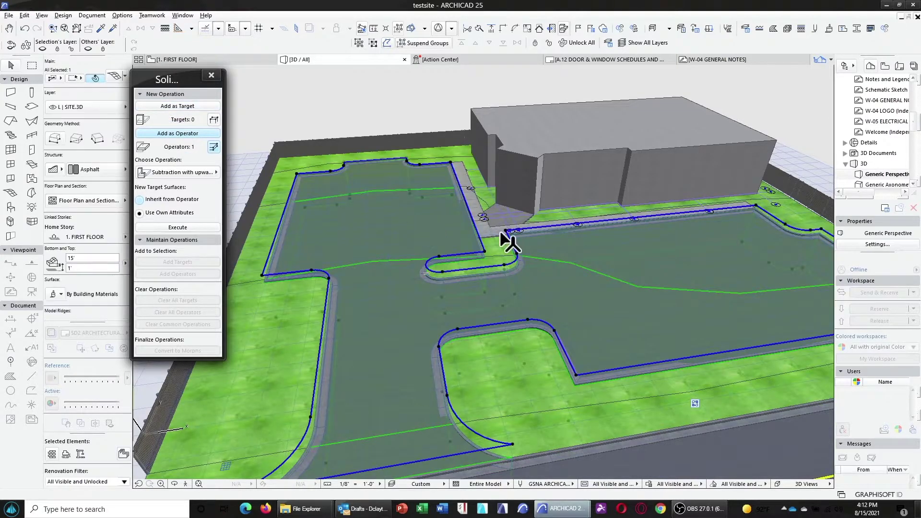
{"action": "left_click", "coordinate": [168, 106]}
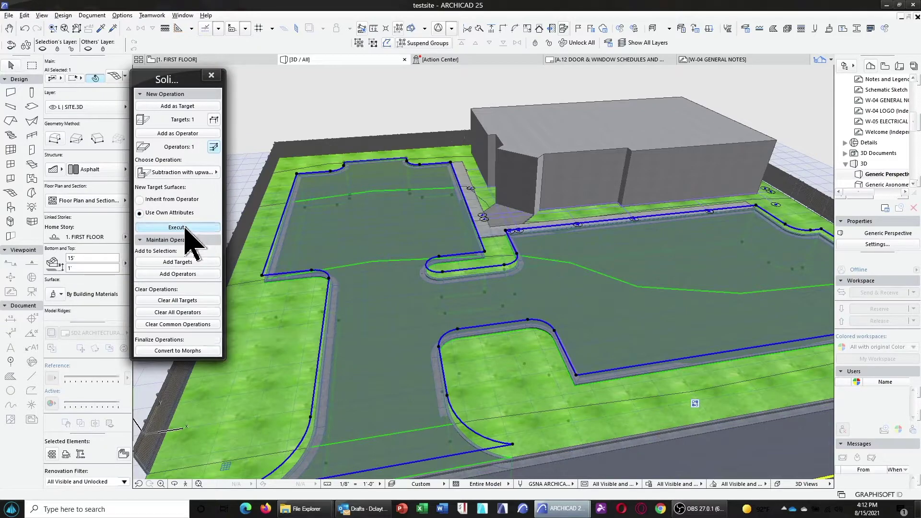
{"action": "left_click", "coordinate": [177, 227]}
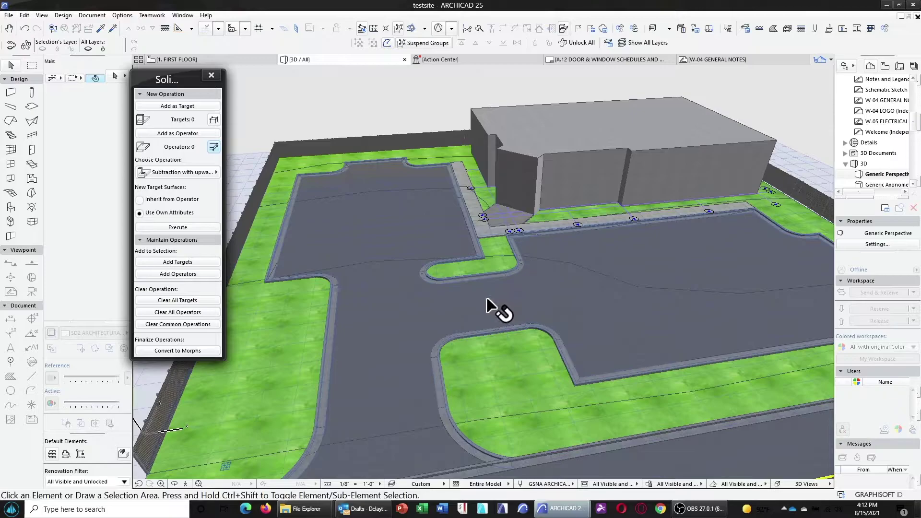
Return to the First Floor plan and frame the stall lines of the parking lot beside the building
{"action": "middle_click_drag", "start_coordinate": [578, 301], "coordinate": [589, 259], "text": "shift"}
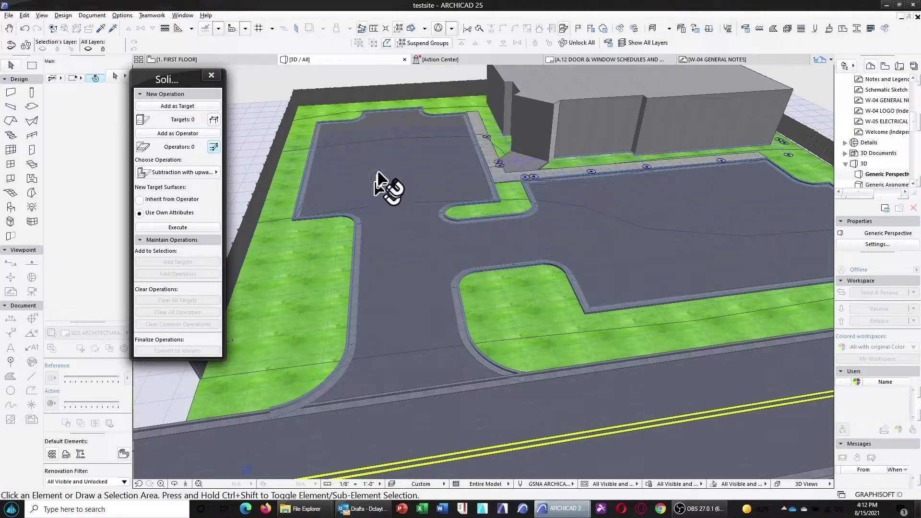
{"action": "left_click", "coordinate": [230, 62]}
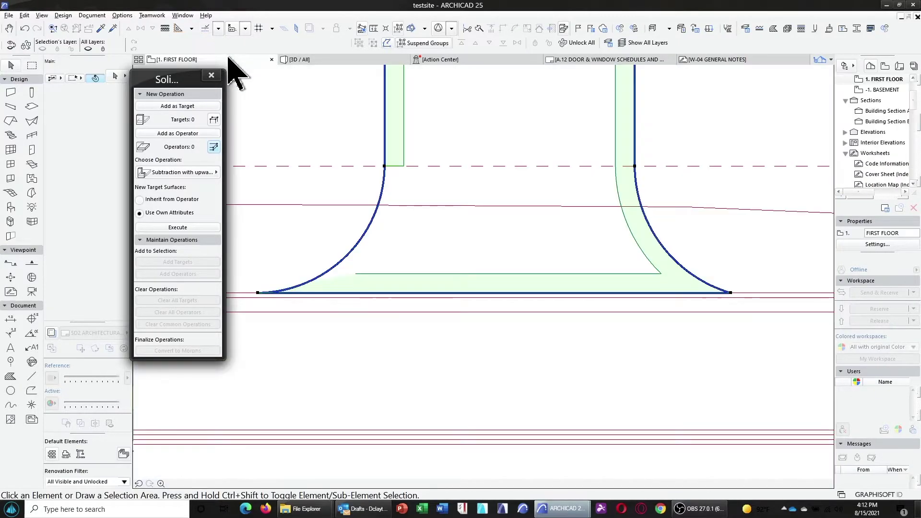
{"action": "left_click", "coordinate": [442, 431]}
{"action": "scroll", "coordinate": [422, 463], "scroll_direction": "down", "scroll_amount": 3}
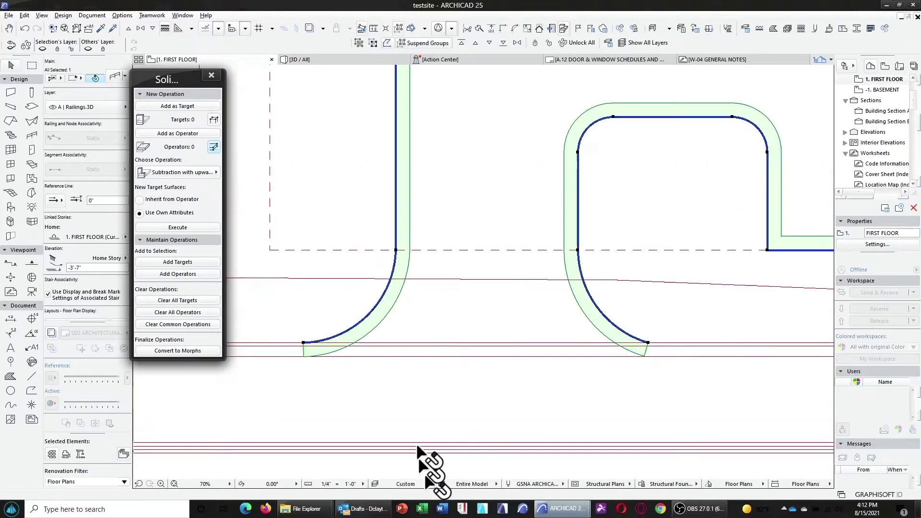
{"action": "scroll", "coordinate": [422, 251], "scroll_direction": "down", "scroll_amount": 3}
{"action": "key", "text": "Escape"}
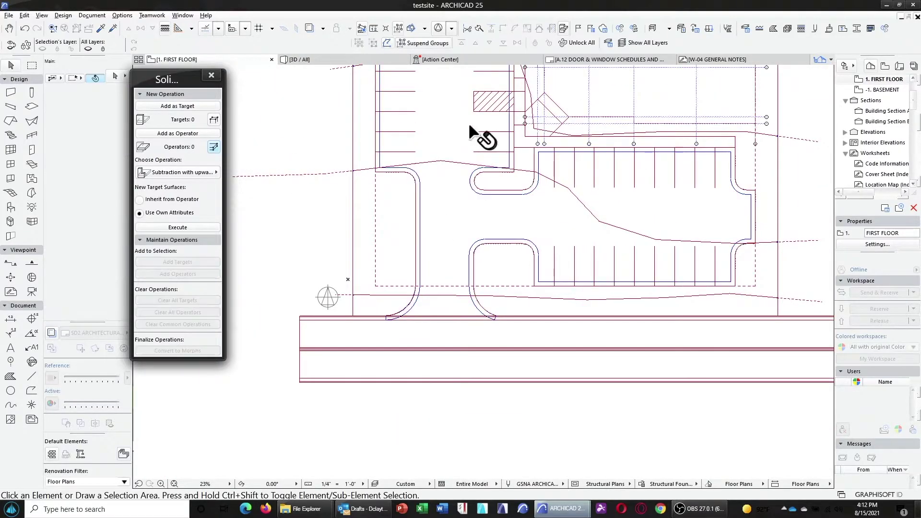
{"action": "middle_click_drag", "start_coordinate": [468, 122], "coordinate": [407, 272]}
{"action": "scroll", "coordinate": [408, 271], "scroll_direction": "up", "scroll_amount": 3}
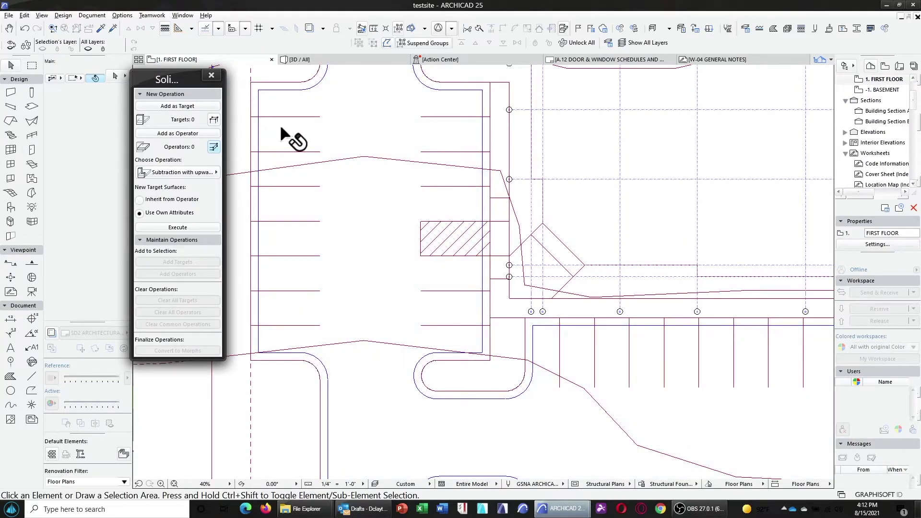
{"action": "left_click", "coordinate": [11, 207]}
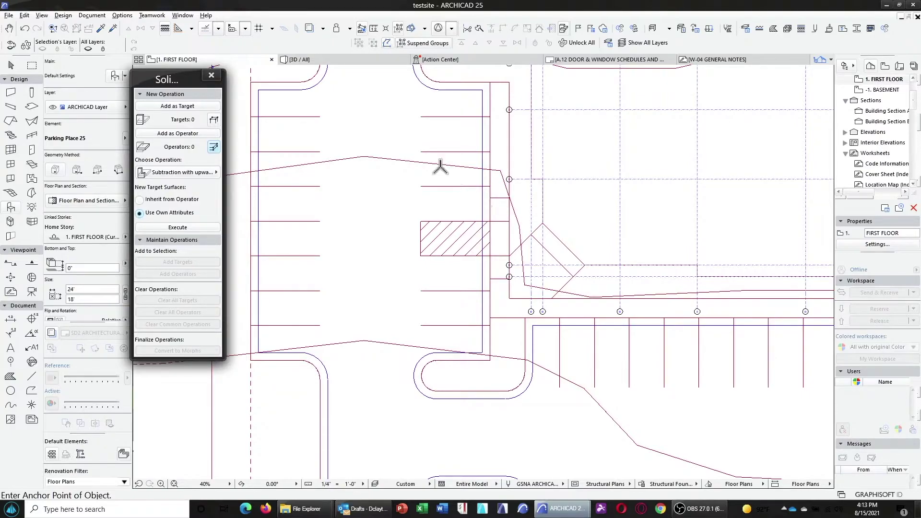
{"action": "key", "text": "Escape"}
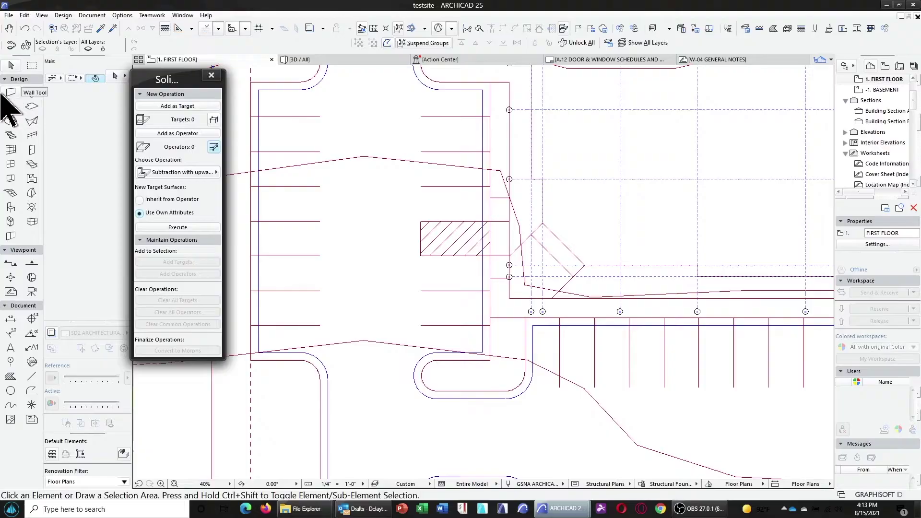
Ready the Wall tool on the L | SITE.3D layer with the PAINT - YELLOW building material, center reference line and 6" thickness
{"action": "left_click", "coordinate": [10, 93]}
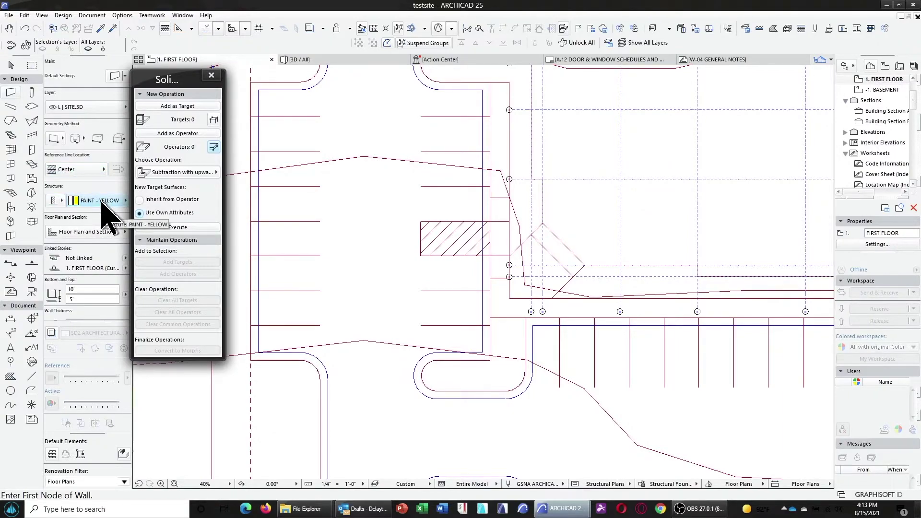
{"action": "left_click", "coordinate": [100, 200]}
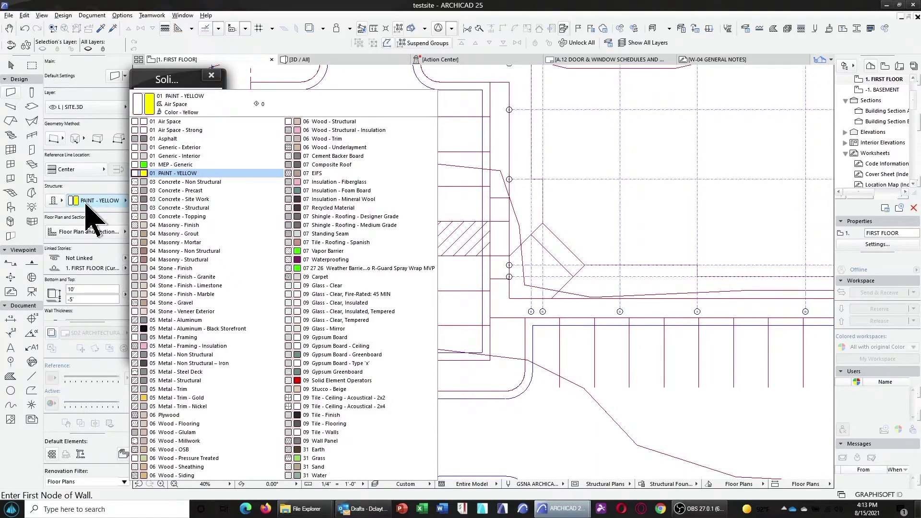
{"action": "left_click", "coordinate": [89, 214]}
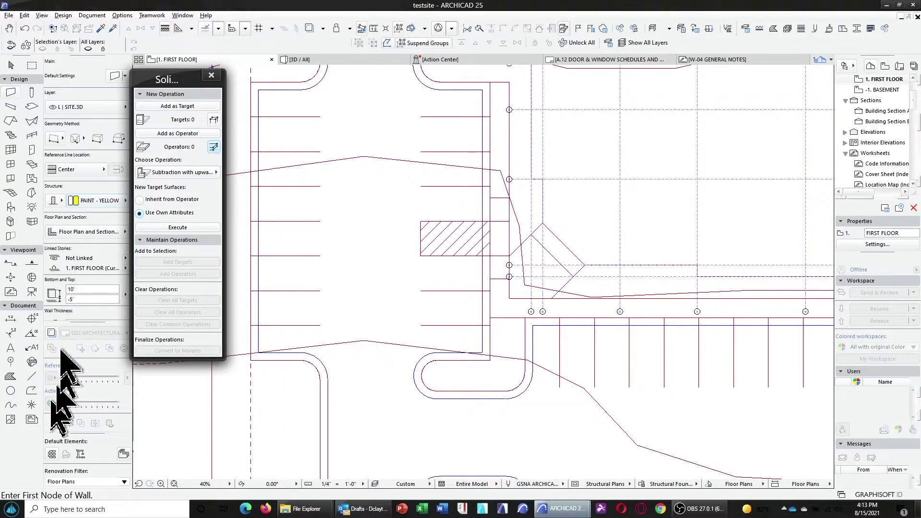
{"action": "scroll", "coordinate": [67, 288], "scroll_direction": "down", "scroll_amount": 3}
{"action": "scroll", "coordinate": [67, 283], "scroll_direction": "down", "scroll_amount": 3}
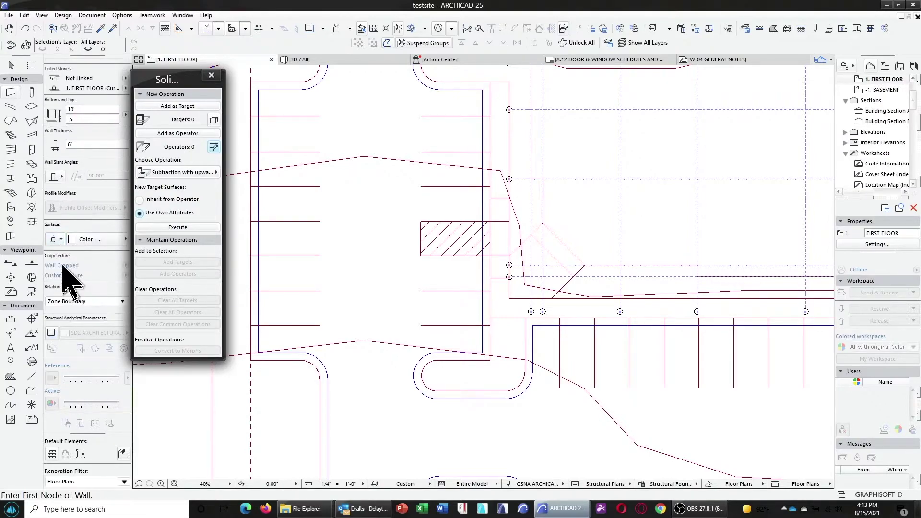
{"action": "left_click", "coordinate": [54, 239]}
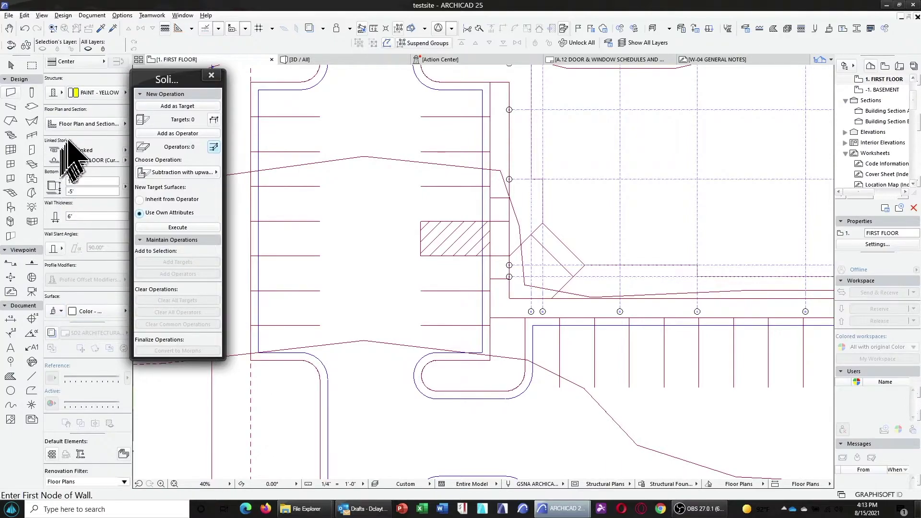
{"action": "scroll", "coordinate": [72, 159], "scroll_direction": "up", "scroll_amount": 5}
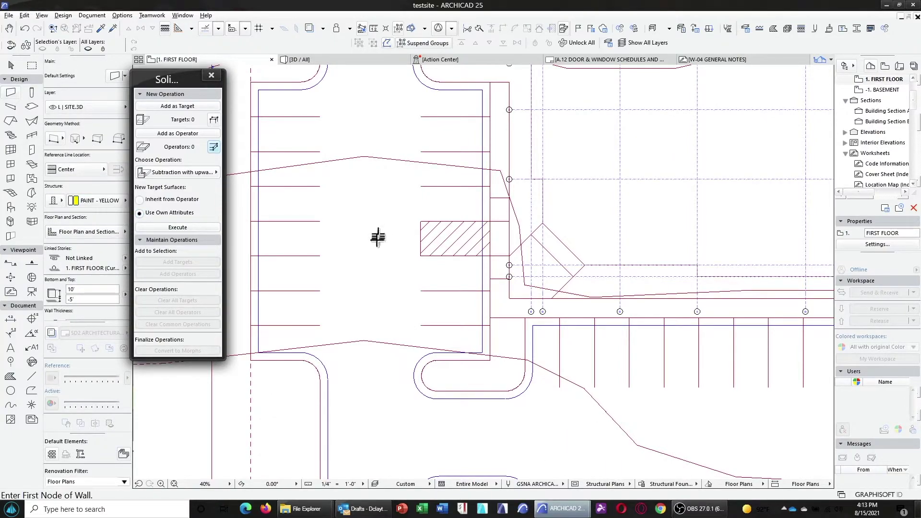
Trace the stall lines along both sides of the lot beside the building as yellow-paint walls with Magic Wand
{"action": "middle_click_drag", "start_coordinate": [317, 168], "coordinate": [329, 199]}
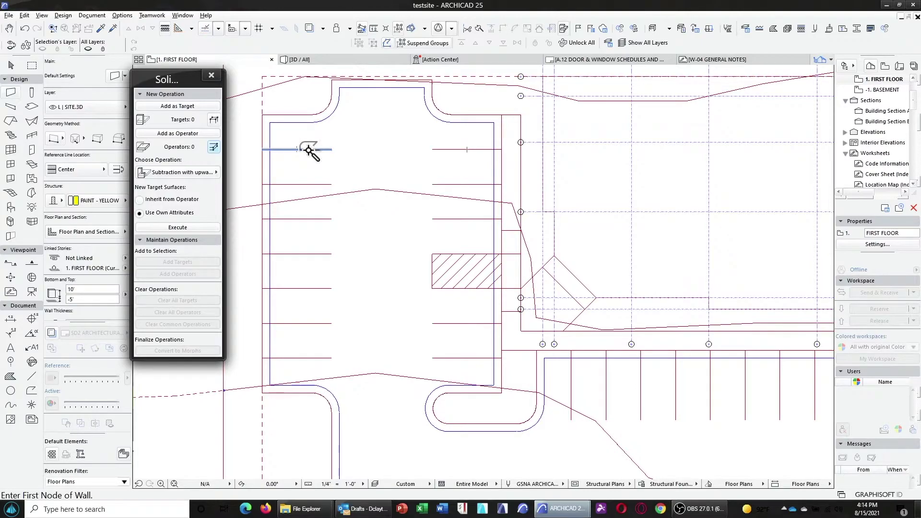
{"action": "left_click", "coordinate": [460, 184], "text": "shift"}
{"action": "left_click", "coordinate": [320, 219], "text": "shift"}
{"action": "left_click", "coordinate": [438, 219], "text": "shift"}
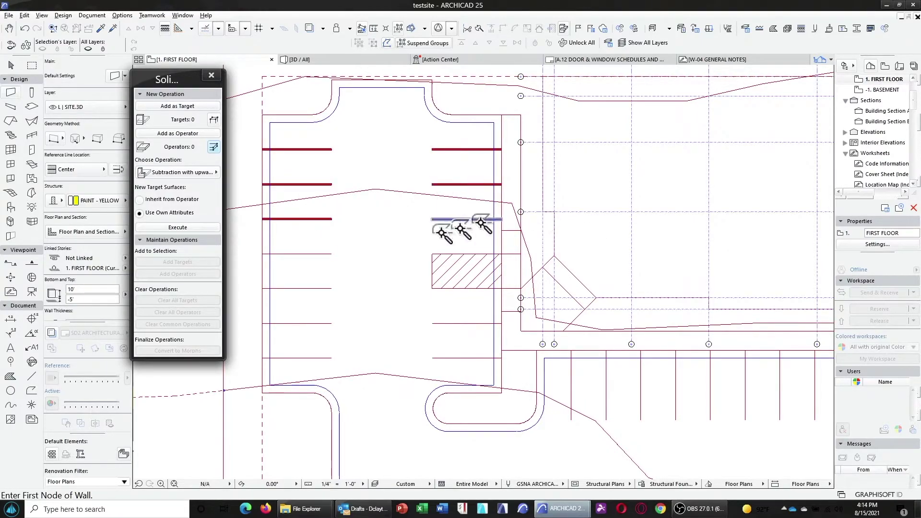
{"action": "left_click", "coordinate": [316, 254], "text": "shift"}
{"action": "left_click", "coordinate": [317, 288], "text": "shift"}
{"action": "left_click", "coordinate": [314, 324], "text": "shift"}
{"action": "left_click", "coordinate": [316, 357], "text": "shift"}
{"action": "left_click", "coordinate": [469, 324]}
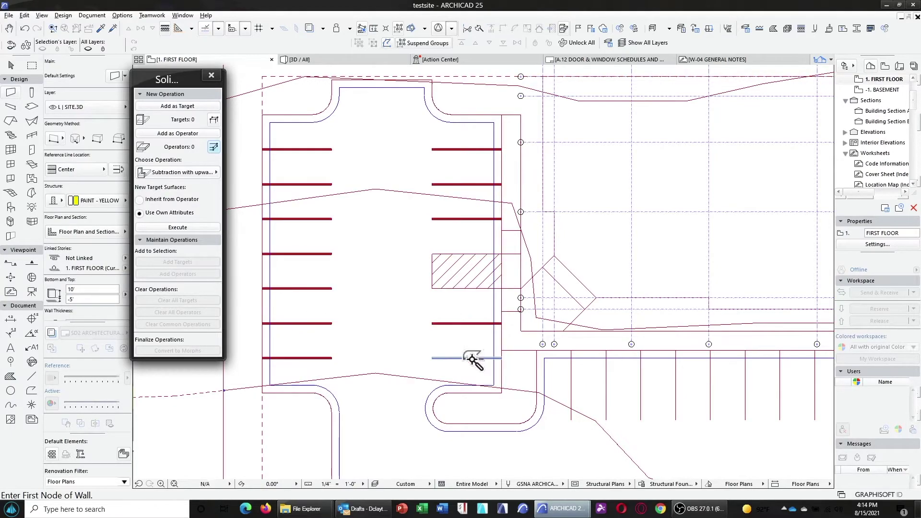
{"action": "left_click", "coordinate": [470, 357]}
Trace the row of stall lines along the front walkway of the building as yellow-paint walls with Magic Wand
{"action": "middle_click_drag", "start_coordinate": [718, 438], "coordinate": [572, 293]}
{"action": "left_click", "coordinate": [459, 232], "text": "shift"}
{"action": "left_click", "coordinate": [494, 232], "text": "shift"}
{"action": "left_click", "coordinate": [529, 233], "text": "shift"}
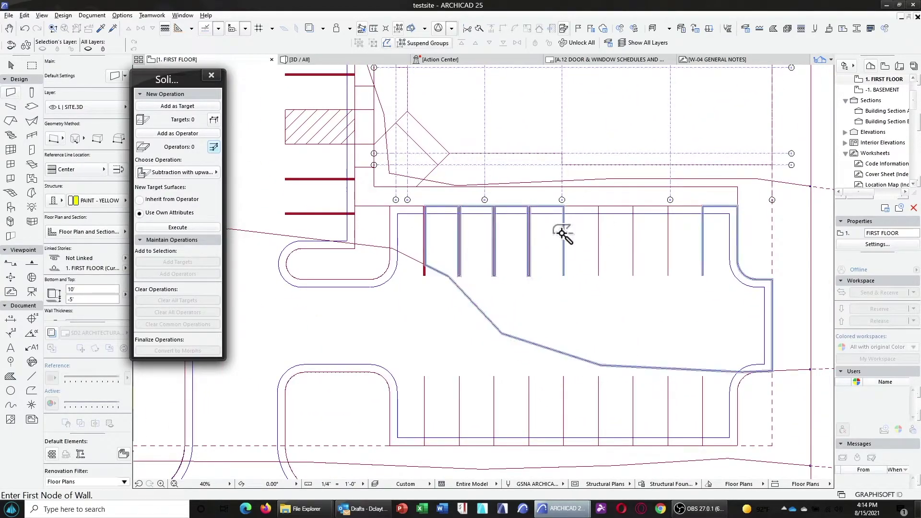
{"action": "left_click", "coordinate": [563, 232], "text": "shift"}
{"action": "left_click", "coordinate": [599, 232], "text": "shift"}
{"action": "left_click", "coordinate": [633, 232], "text": "shift"}
{"action": "left_click", "coordinate": [676, 233], "text": "shift"}
Trace the stall lines of the street-side parking row as yellow-paint walls with Magic Wand
{"action": "left_click", "coordinate": [702, 390], "text": "shift"}
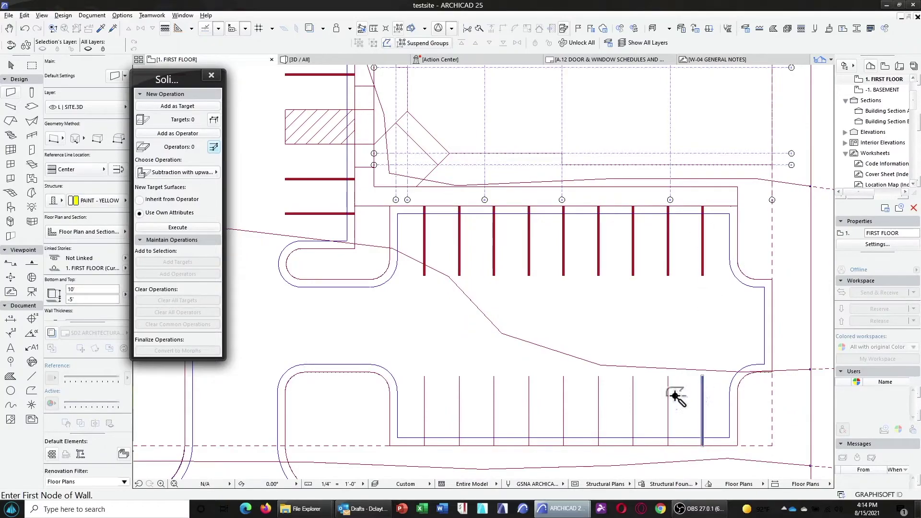
{"action": "left_click", "coordinate": [668, 390], "text": "shift"}
{"action": "left_click", "coordinate": [633, 391], "text": "shift"}
{"action": "left_click", "coordinate": [598, 390], "text": "shift"}
{"action": "left_click", "coordinate": [564, 390], "text": "shift"}
{"action": "left_click", "coordinate": [529, 390], "text": "shift"}
{"action": "left_click", "coordinate": [494, 390], "text": "shift"}
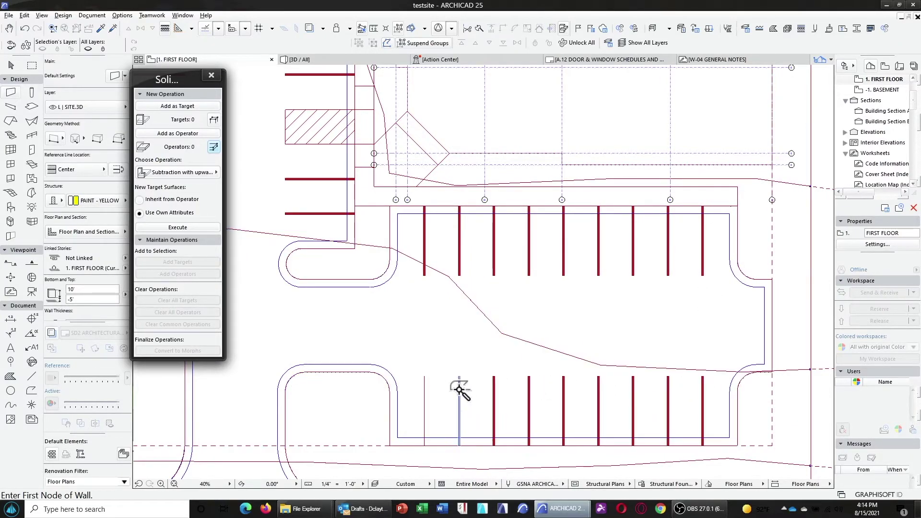
Draw yellow-paint walls along the three open sides of the hatched access aisle, ending at the walkway edge
{"action": "scroll", "coordinate": [288, 115], "scroll_direction": "up", "scroll_amount": 5}
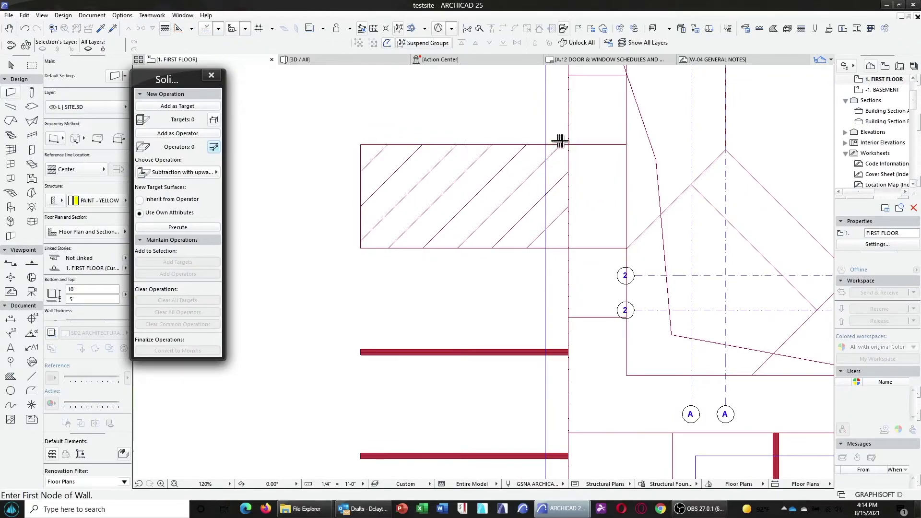
{"action": "left_click", "coordinate": [568, 143]}
{"action": "left_click", "coordinate": [360, 144]}
{"action": "left_click", "coordinate": [360, 144]}
{"action": "left_click", "coordinate": [361, 247]}
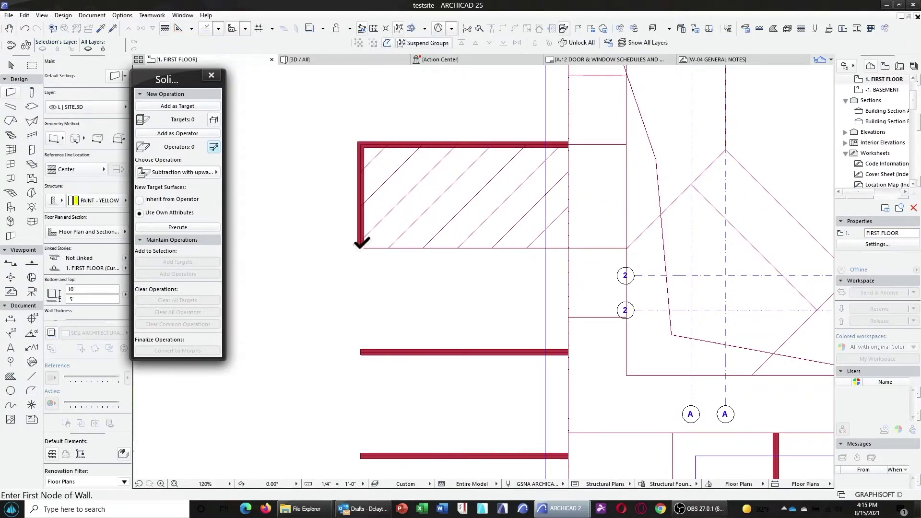
{"action": "left_click", "coordinate": [360, 248]}
{"action": "left_click", "coordinate": [568, 247]}
{"action": "key", "text": "space"}
{"action": "left_click", "coordinate": [553, 222]}
{"action": "key", "text": "ctrl+z"}
Trace all the diagonal hatch lines inside the access aisle as yellow-paint walls with Magic Wand
{"action": "key", "text": "space"}
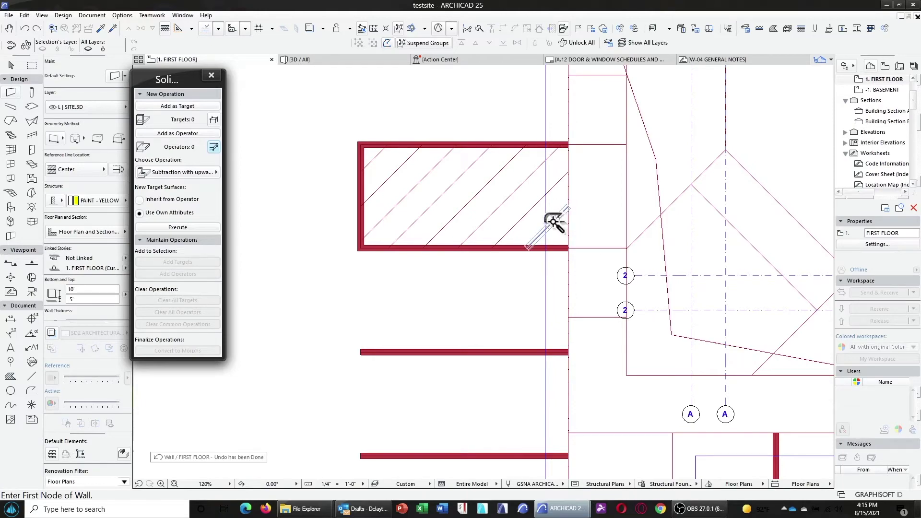
{"action": "left_click", "coordinate": [552, 221]}
{"action": "left_click", "coordinate": [530, 210]}
{"action": "left_click", "coordinate": [506, 199]}
{"action": "left_click", "coordinate": [481, 189]}
{"action": "left_click", "coordinate": [455, 184]}
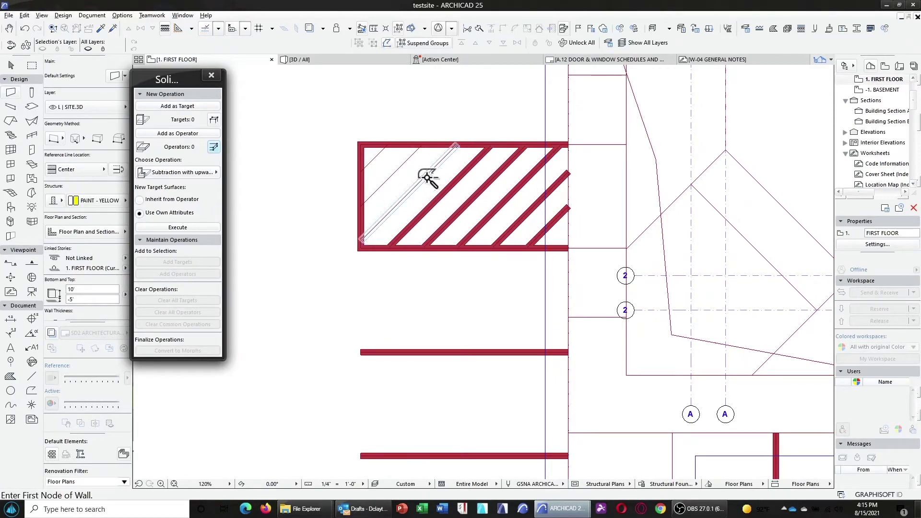
{"action": "left_click", "coordinate": [426, 178]}
{"action": "left_click", "coordinate": [390, 163]}
{"action": "left_click", "coordinate": [373, 155]}
{"action": "key", "text": "Escape"}
Show the parking stripe walls in the 3D view, looking across the lot from the driveway corner
{"action": "scroll", "coordinate": [359, 87], "scroll_direction": "down", "scroll_amount": 1}
{"action": "scroll", "coordinate": [413, 183], "scroll_direction": "down", "scroll_amount": 10}
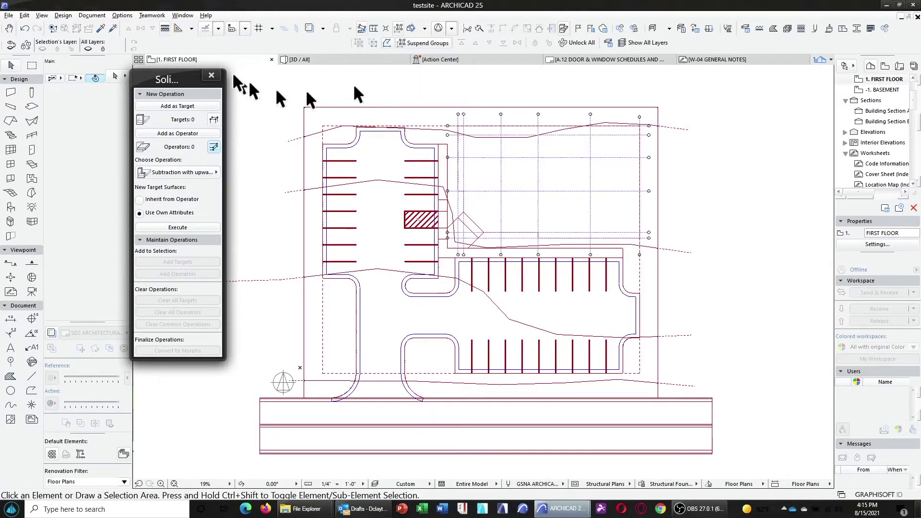
{"action": "left_click", "coordinate": [313, 59]}
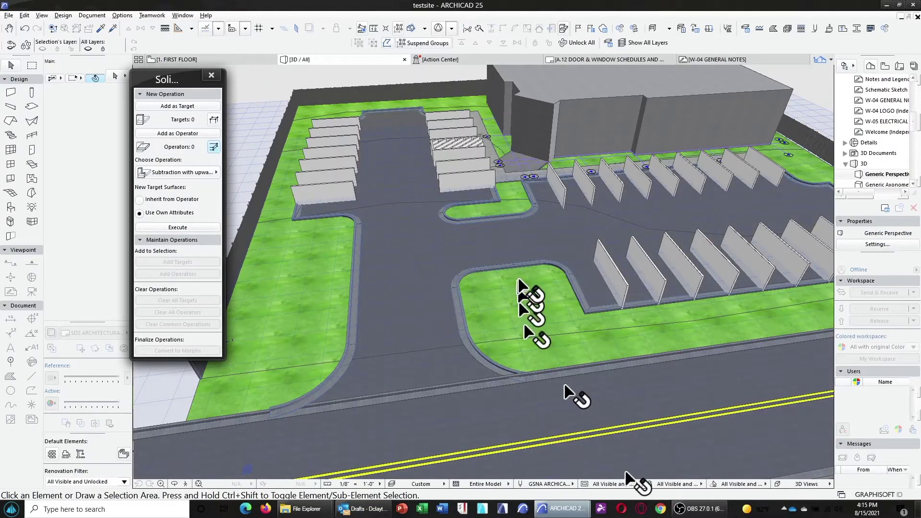
{"action": "left_click_drag", "start_coordinate": [626, 473], "coordinate": [696, 263]}
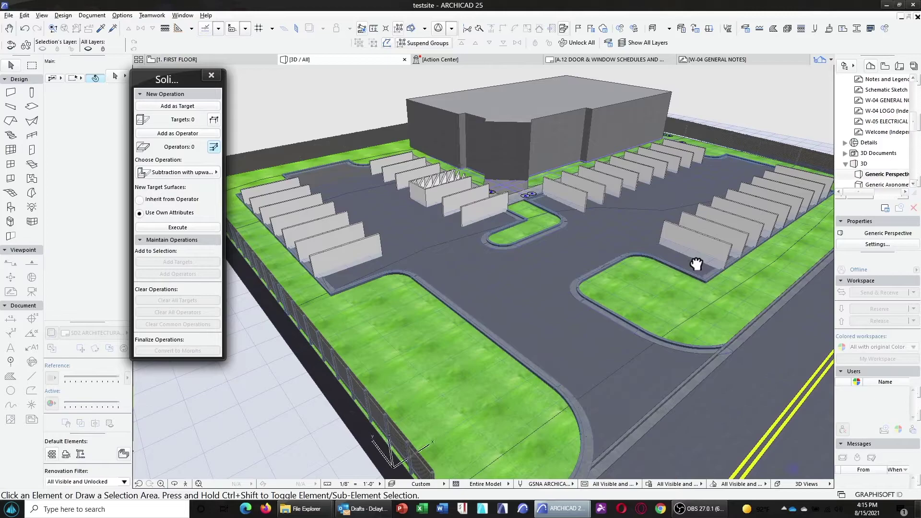
{"action": "left_click", "coordinate": [539, 237]}
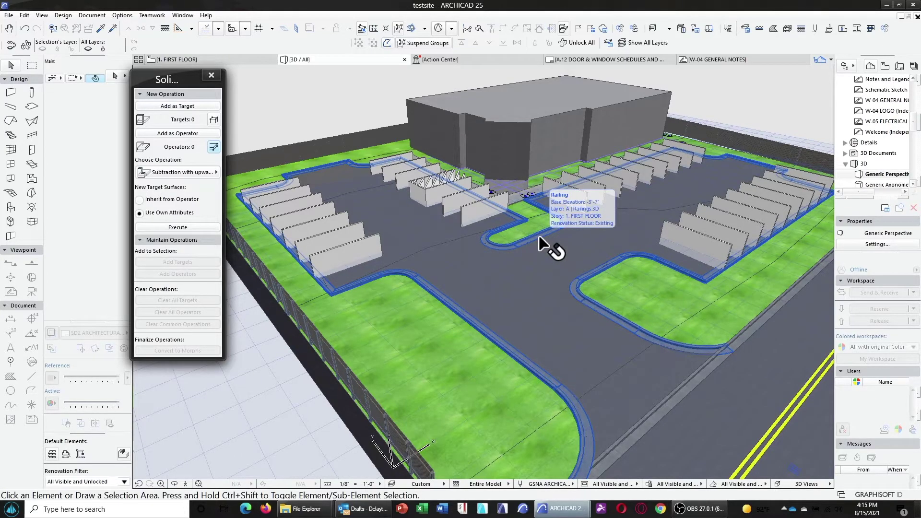
{"action": "left_click", "coordinate": [546, 254]}
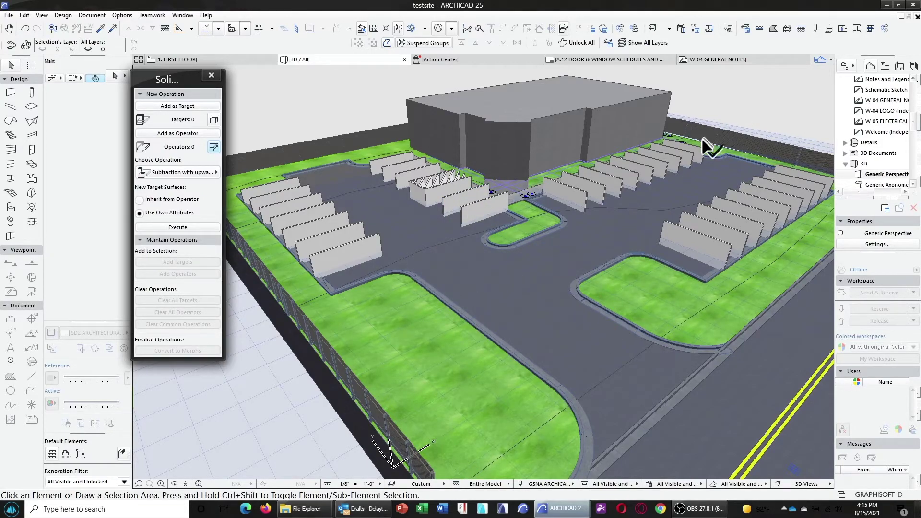
Find and select all elements of type Wall whose surface contains Color - White
{"action": "key", "text": "ctrl+f"}
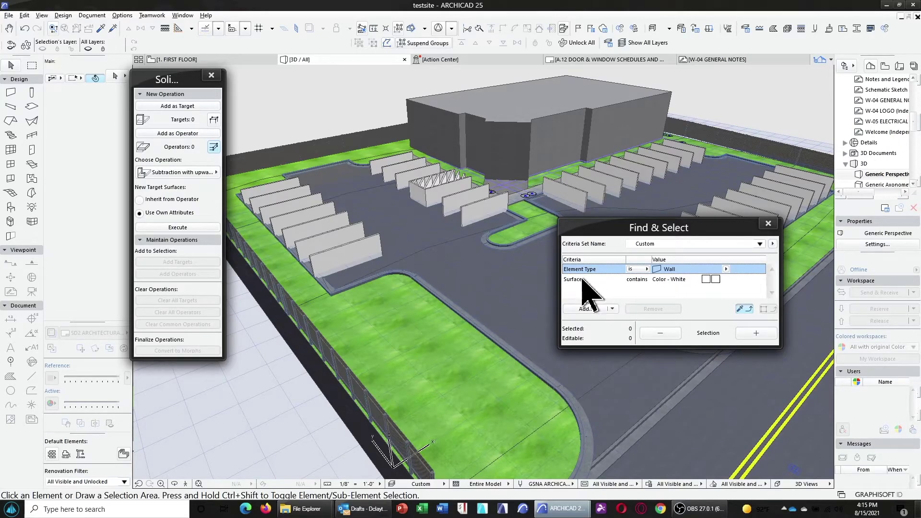
{"action": "left_click", "coordinate": [593, 310]}
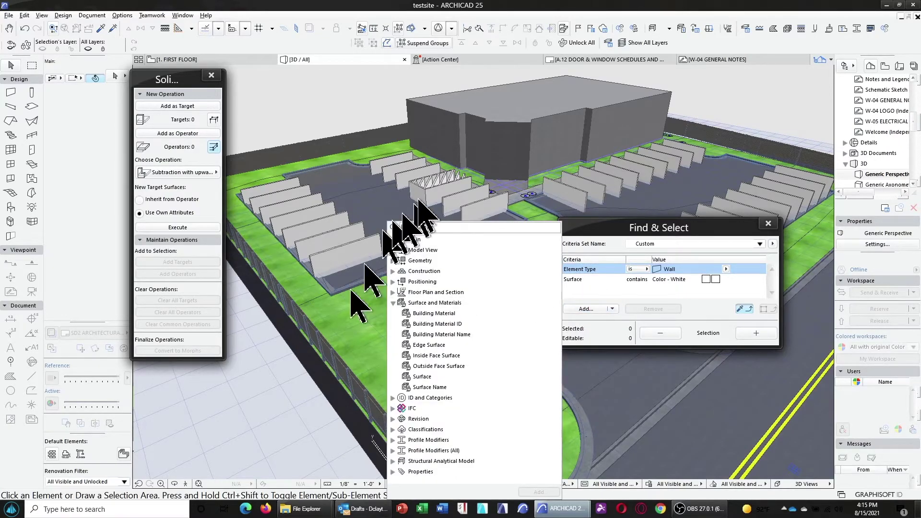
{"action": "left_click", "coordinate": [703, 293]}
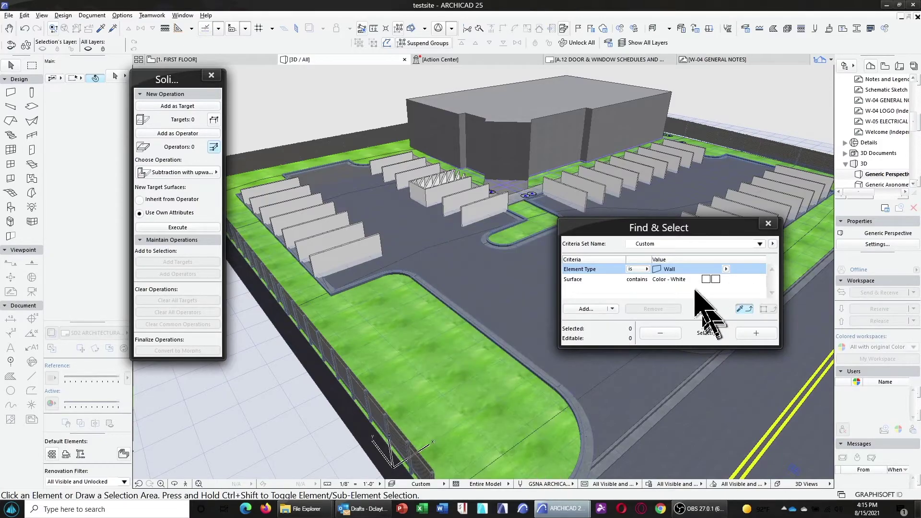
{"action": "left_click", "coordinate": [484, 201], "text": "alt"}
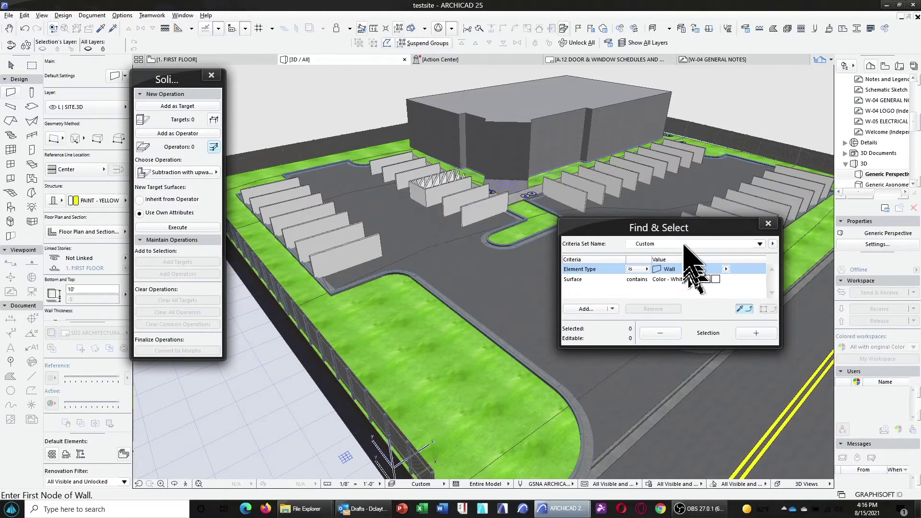
{"action": "left_click", "coordinate": [755, 333]}
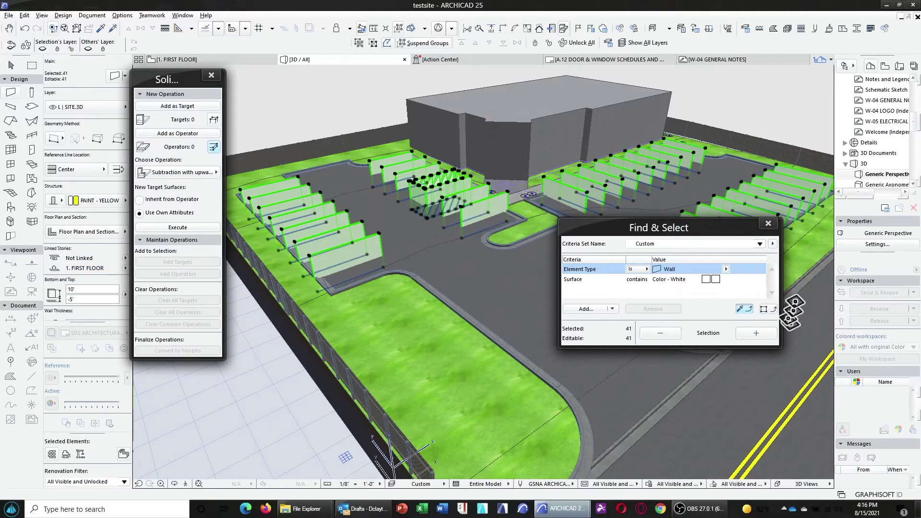
Trim the selected stripe walls to the asphalt mesh with a solid element Intersection, walls as targets and the mesh as operator
{"action": "left_click", "coordinate": [178, 107]}
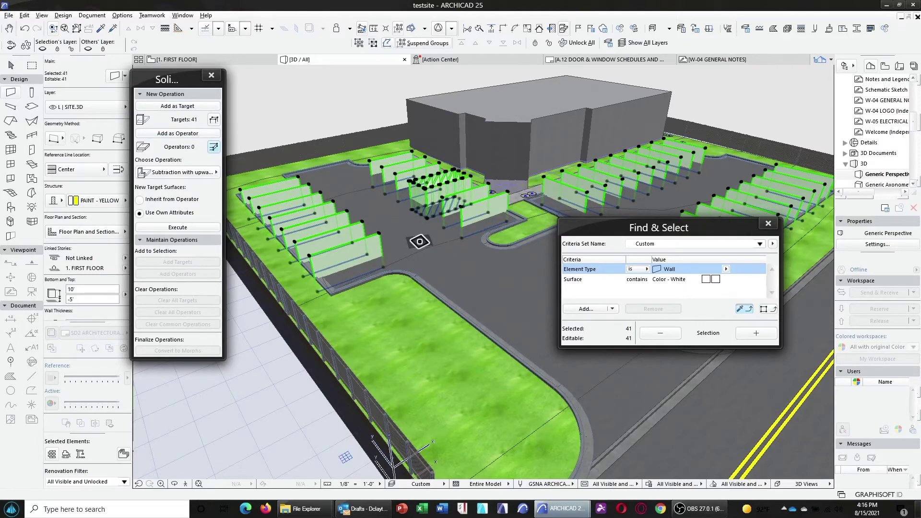
{"action": "key", "text": "Escape"}
{"action": "left_click", "coordinate": [413, 247]}
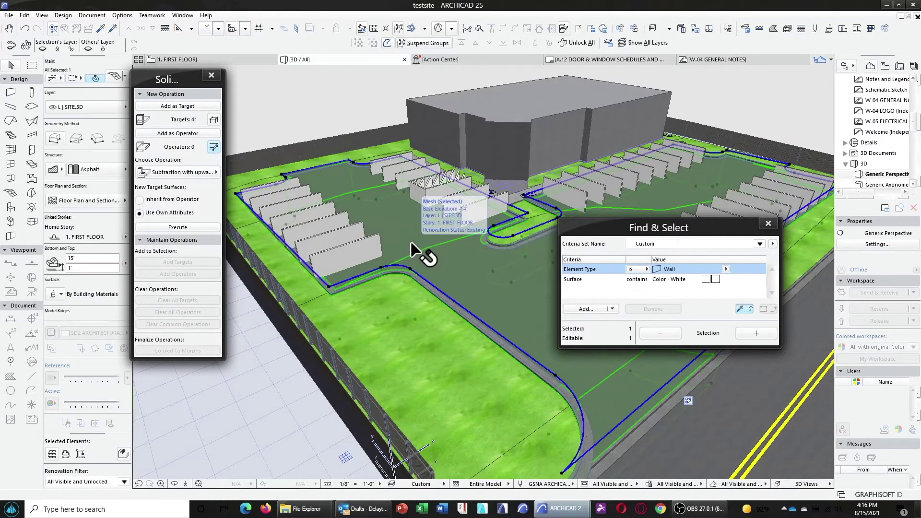
{"action": "left_click", "coordinate": [148, 134]}
{"action": "left_click", "coordinate": [187, 172]}
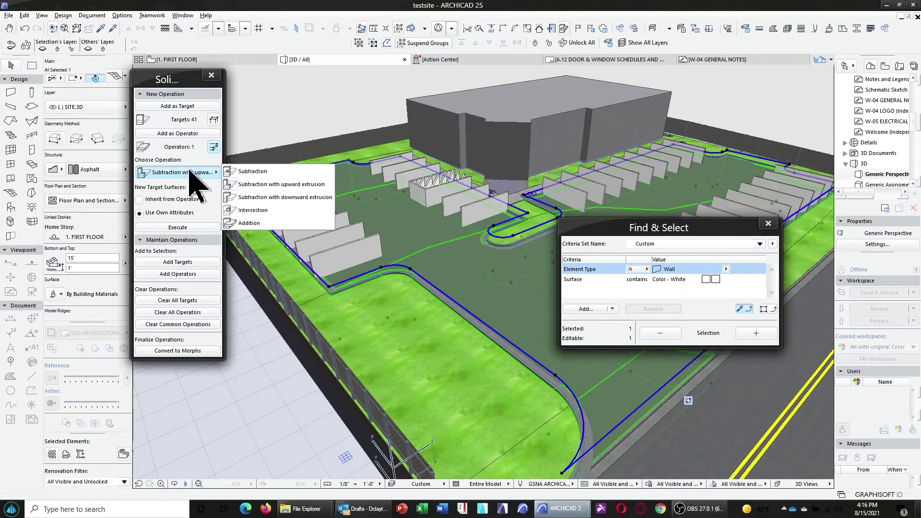
{"action": "left_click", "coordinate": [253, 210]}
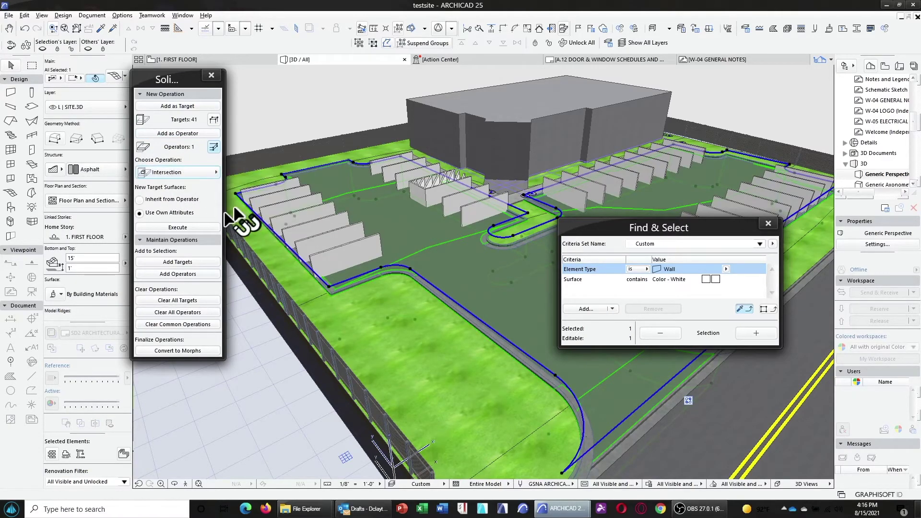
{"action": "left_click", "coordinate": [178, 227]}
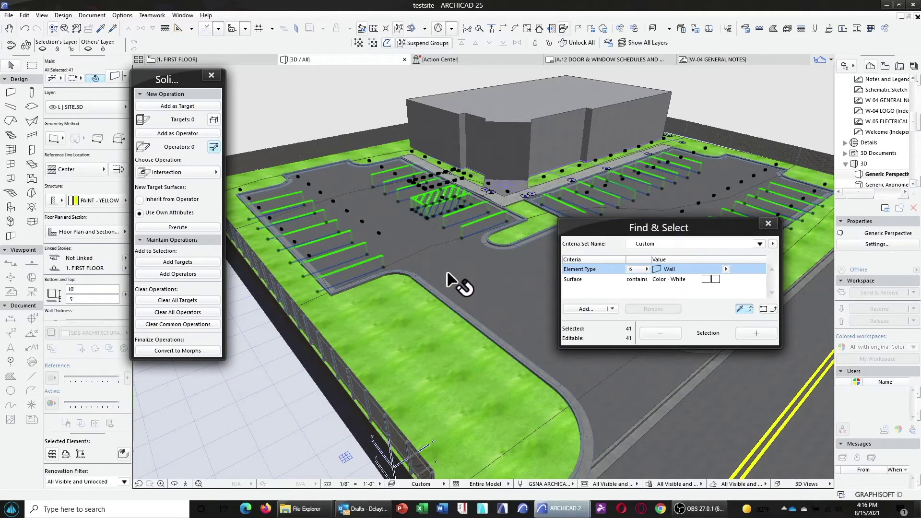
Cut the stripe walls out of the asphalt mesh using Subtraction with upward extrusion, then close Find & Select and clear the selection
{"action": "left_click", "coordinate": [185, 134]}
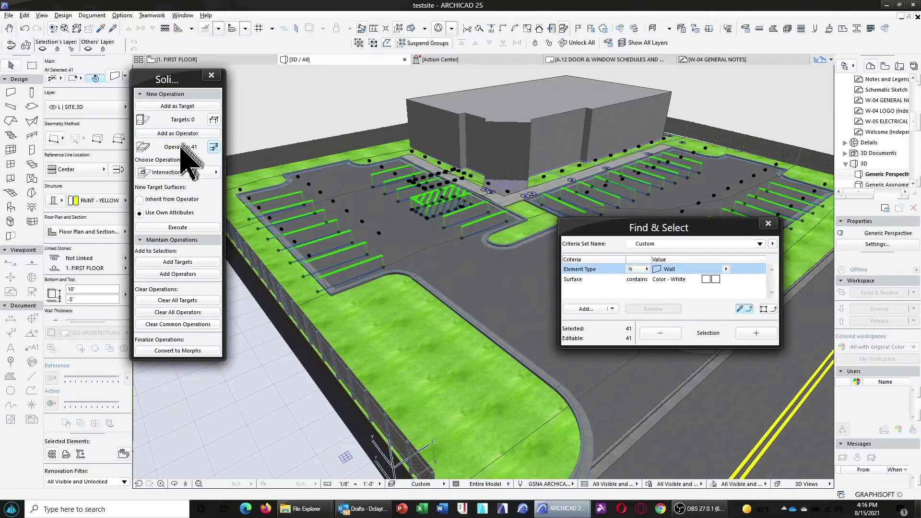
{"action": "left_click", "coordinate": [351, 187]}
{"action": "left_click", "coordinate": [179, 106]}
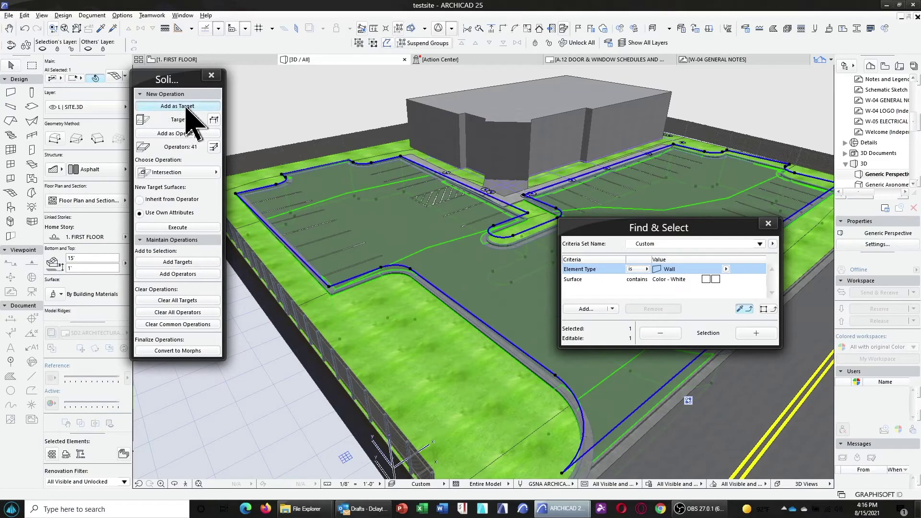
{"action": "left_click", "coordinate": [200, 172]}
{"action": "left_click", "coordinate": [282, 185]}
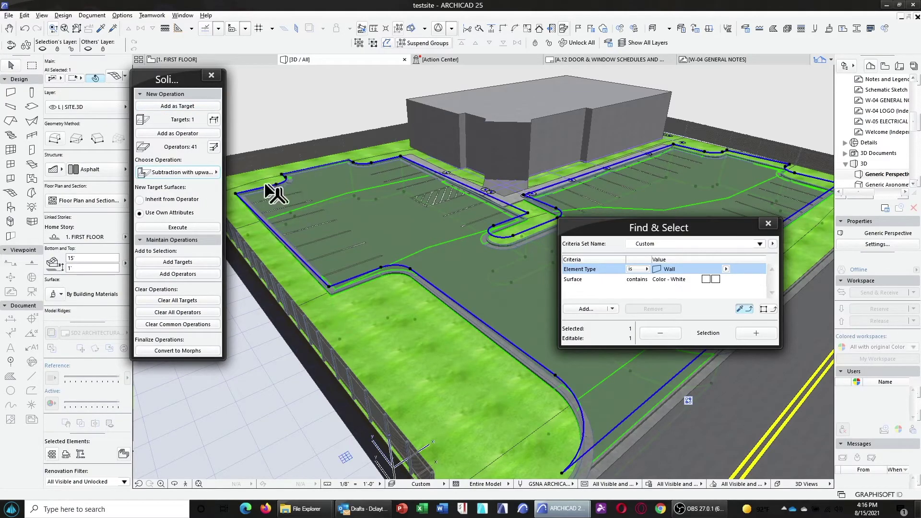
{"action": "left_click", "coordinate": [180, 227]}
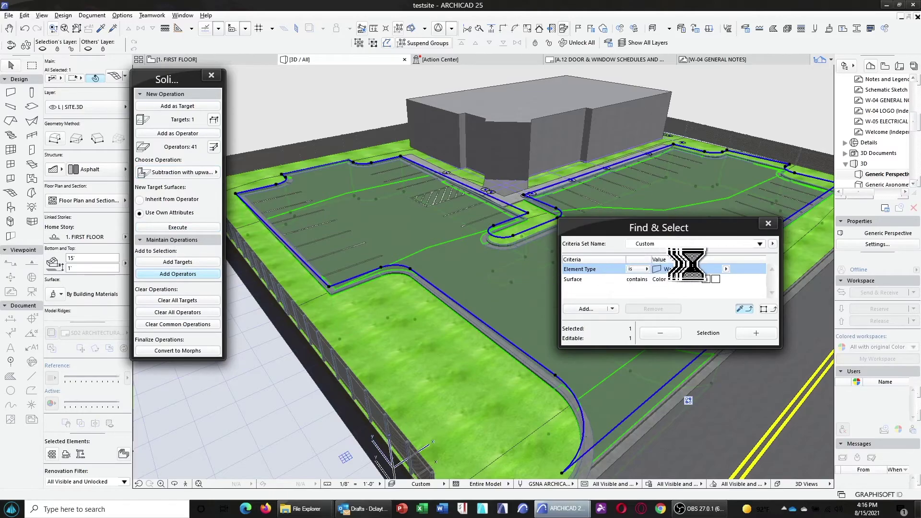
{"action": "left_click", "coordinate": [768, 224]}
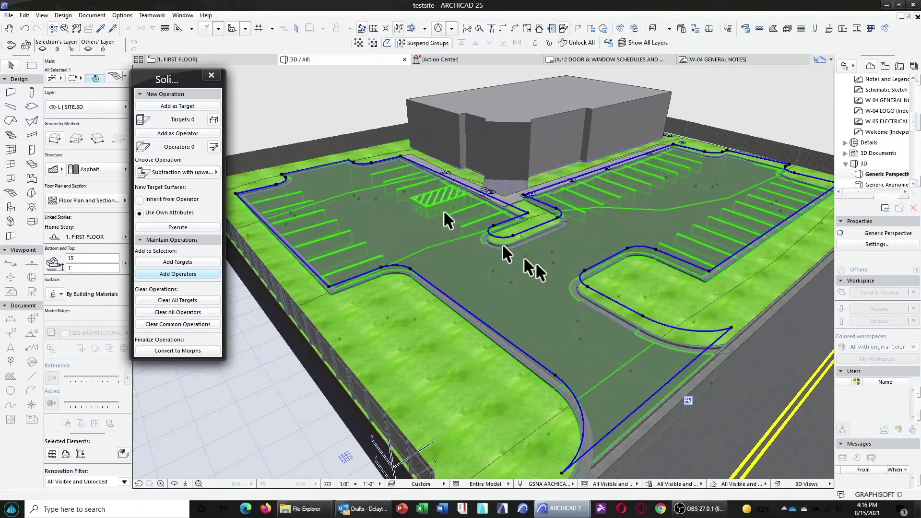
{"action": "left_click", "coordinate": [320, 107]}
Examine the trimmed parking stripes and hatched access aisle on the sloped asphalt from several angles in 3D
{"action": "scroll", "coordinate": [599, 307], "scroll_direction": "up", "scroll_amount": 5}
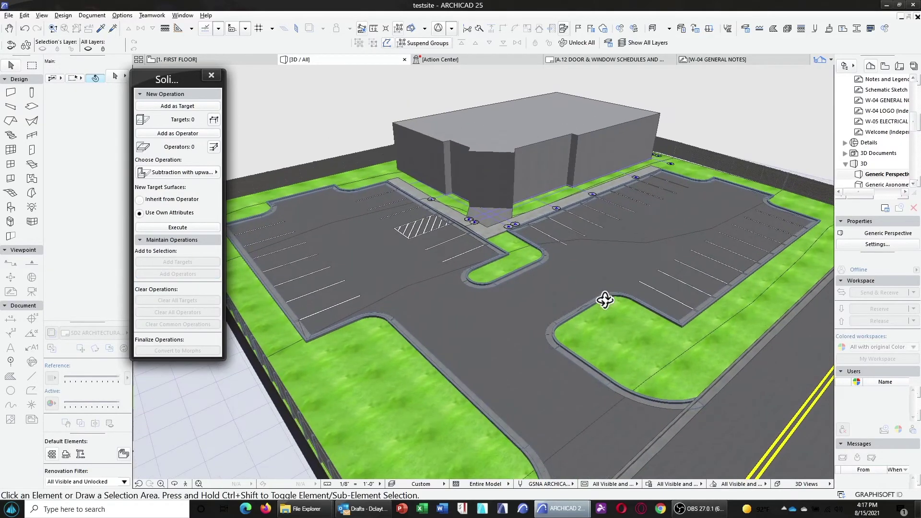
{"action": "middle_click_drag", "start_coordinate": [599, 351], "coordinate": [871, 329], "text": "shift"}
{"action": "middle_click_drag", "start_coordinate": [536, 310], "coordinate": [492, 293], "text": "shift"}
{"action": "scroll", "coordinate": [491, 294], "scroll_direction": "up", "scroll_amount": 5}
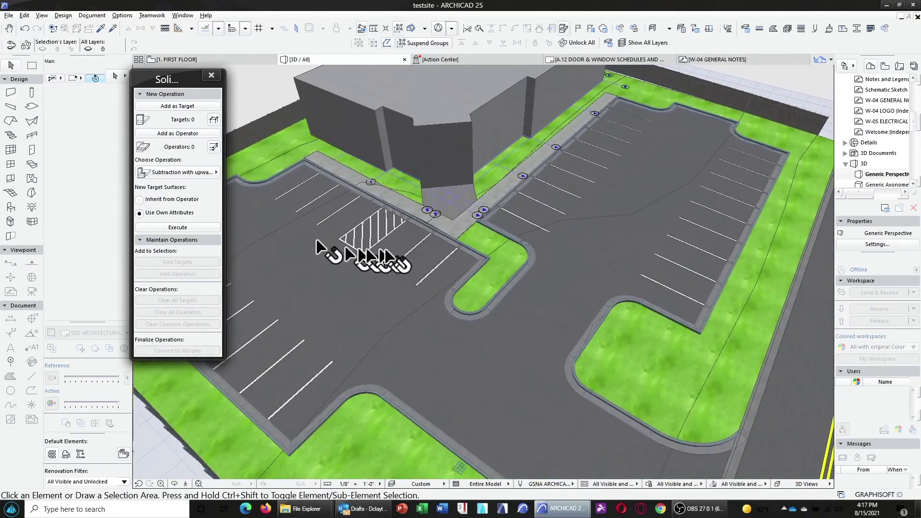
{"action": "middle_click_drag", "start_coordinate": [627, 324], "coordinate": [226, 234], "text": "shift"}
{"action": "scroll", "coordinate": [544, 289], "scroll_direction": "down", "scroll_amount": 3}
{"action": "mouse_move", "coordinate": [684, 301]}
{"action": "middle_mouse_down"}
{"action": "mouse_move", "coordinate": [483, 273]}
{"action": "mouse_move", "coordinate": [366, 294]}
{"action": "mouse_move", "coordinate": [354, 325]}
{"action": "mouse_move", "coordinate": [782, 343]}
{"action": "middle_mouse_up"}
{"action": "scroll", "coordinate": [275, 191], "scroll_direction": "up", "scroll_amount": 2}
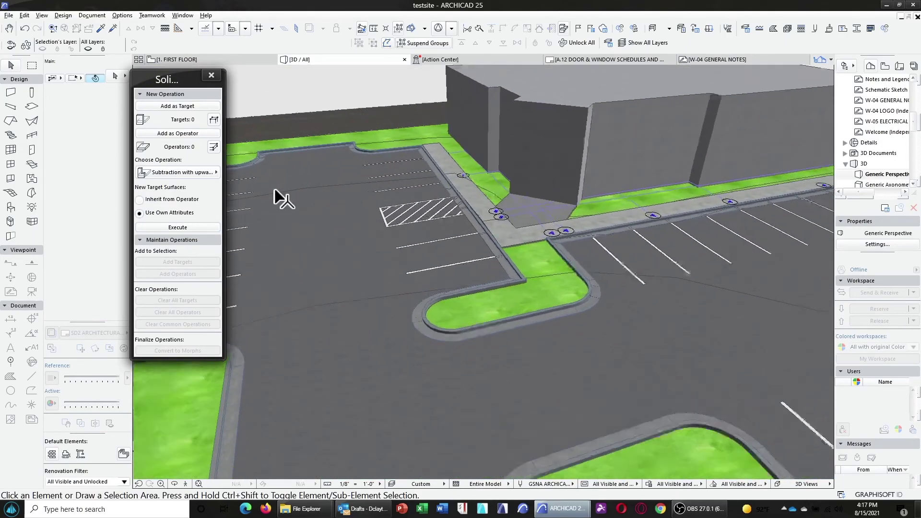
{"action": "scroll", "coordinate": [439, 216], "scroll_direction": "up", "scroll_amount": 3}
{"action": "mouse_move", "coordinate": [440, 216]}
{"action": "middle_mouse_down", "text": "shift"}
{"action": "mouse_move", "coordinate": [588, 240]}
{"action": "mouse_move", "coordinate": [390, 219]}
{"action": "middle_mouse_up", "text": "shift"}
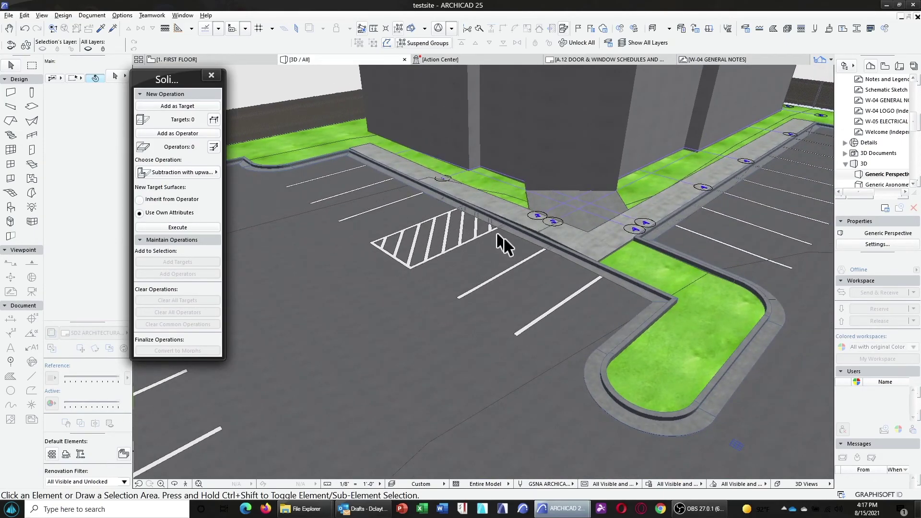
{"action": "scroll", "coordinate": [502, 237], "scroll_direction": "down", "scroll_amount": 3}
{"action": "middle_click_drag", "start_coordinate": [448, 281], "coordinate": [444, 202], "text": "shift"}
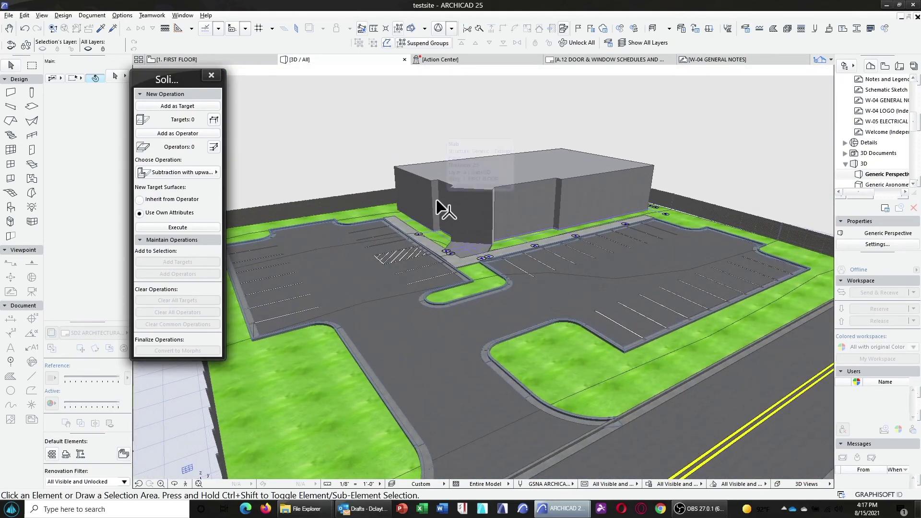